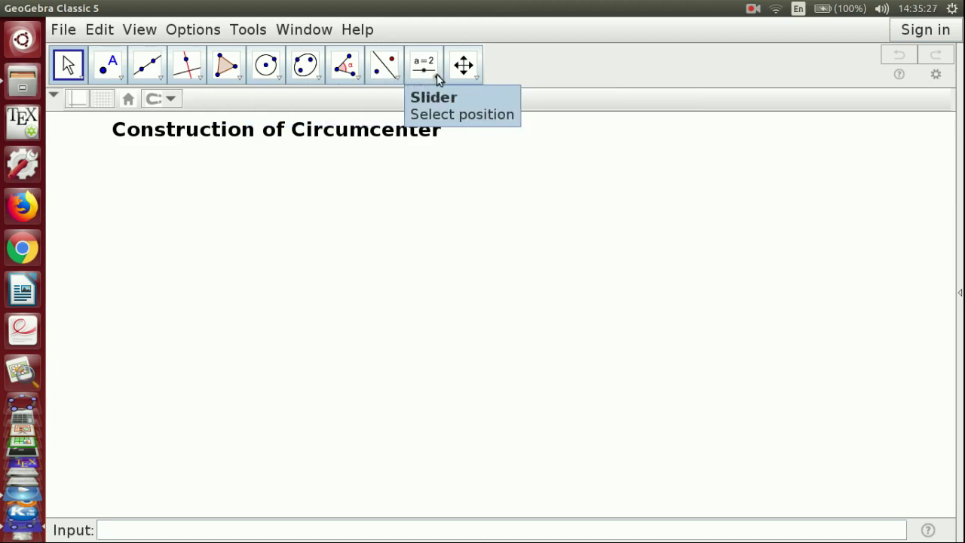
# Step: Place a new slider below the Construction of Circumcenter title and make it an Angle slider
pyautogui.click(438, 79)
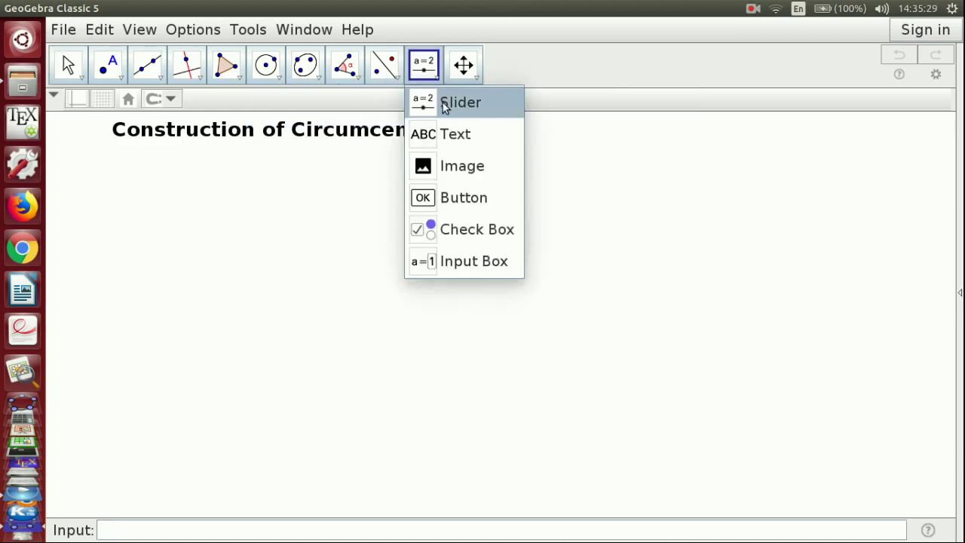
pyautogui.click(442, 102)
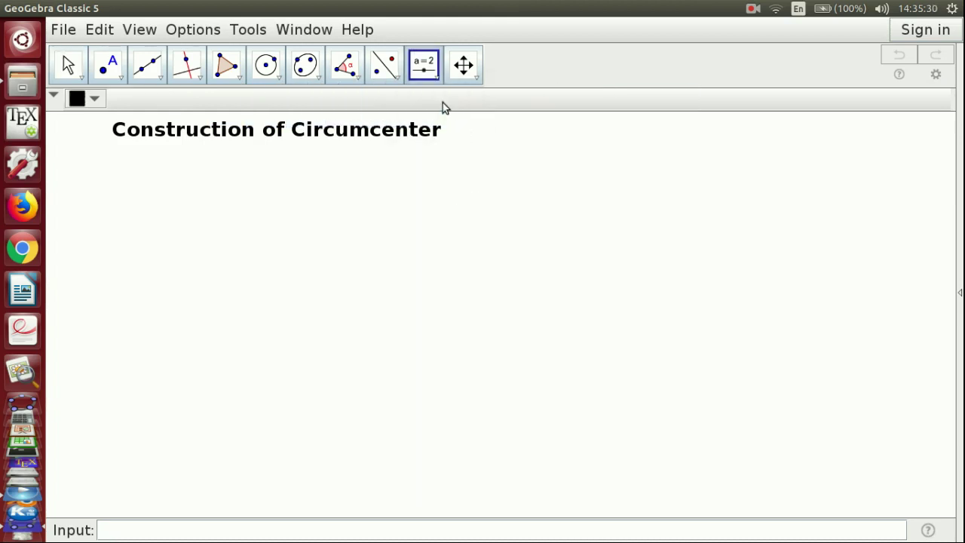
pyautogui.click(88, 205)
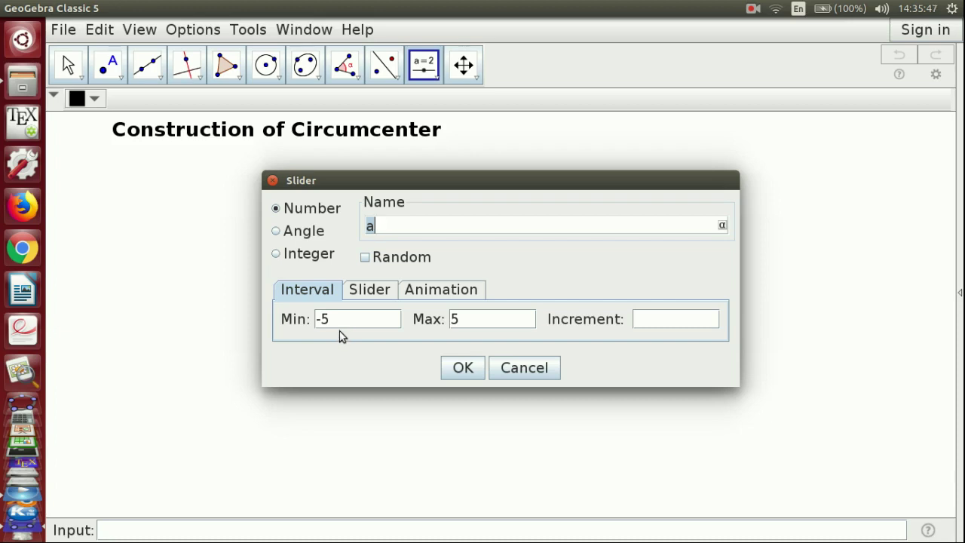
pyautogui.click(381, 294)
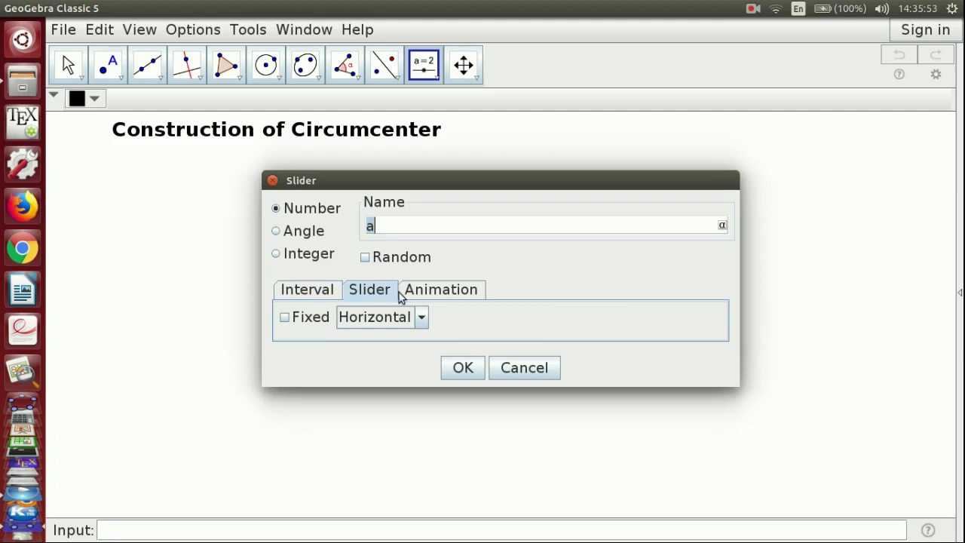
pyautogui.click(426, 294)
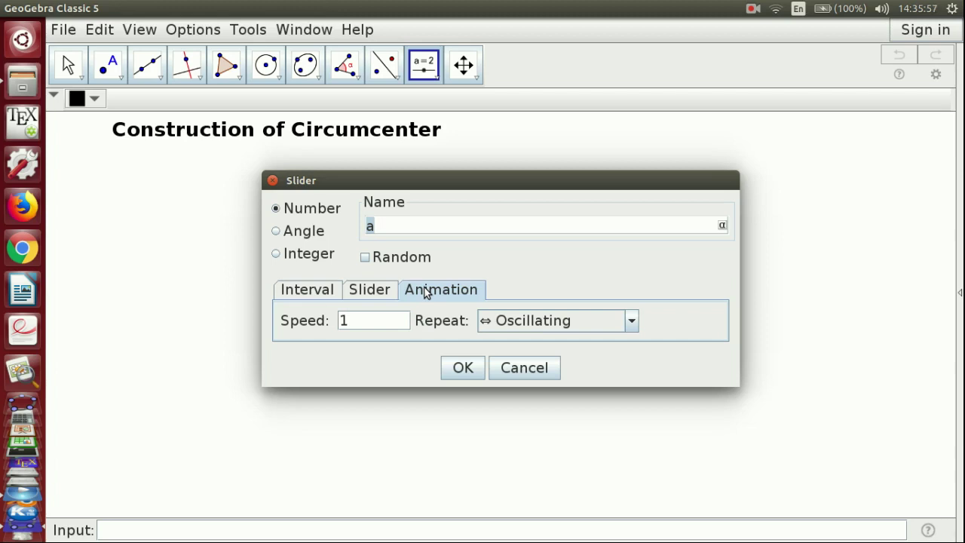
pyautogui.click(278, 234)
pyautogui.click(277, 257)
pyautogui.click(277, 232)
# Step: Set the angle slider's interval to a minimum of 10° and a maximum of 175°, and create it
pyautogui.click(310, 293)
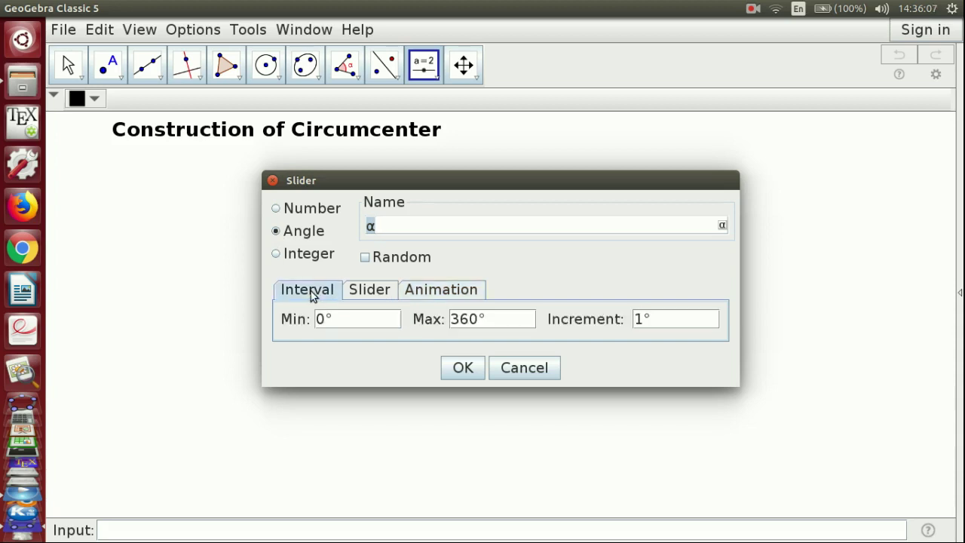
pyautogui.click(326, 320)
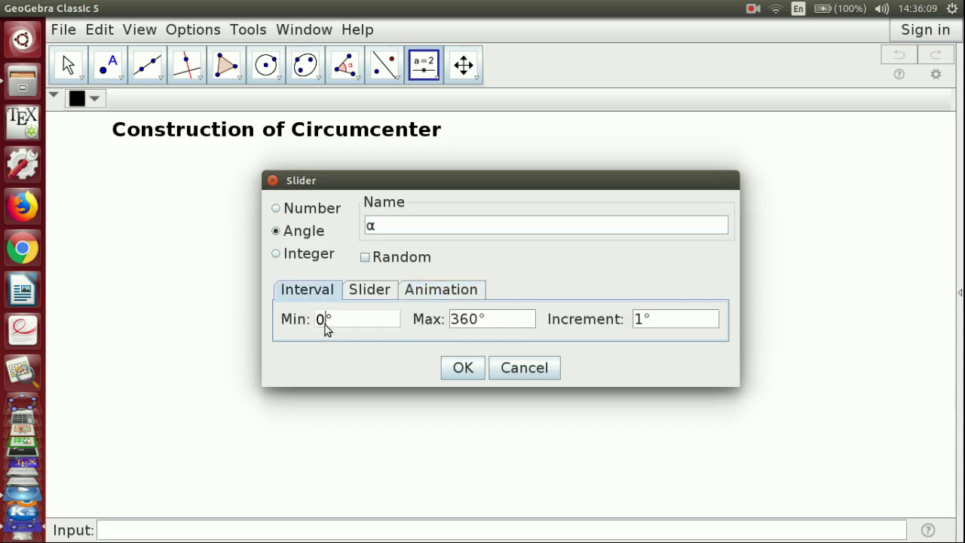
pyautogui.press('BackSpace')
pyautogui.write('10')
pyautogui.click(477, 319)
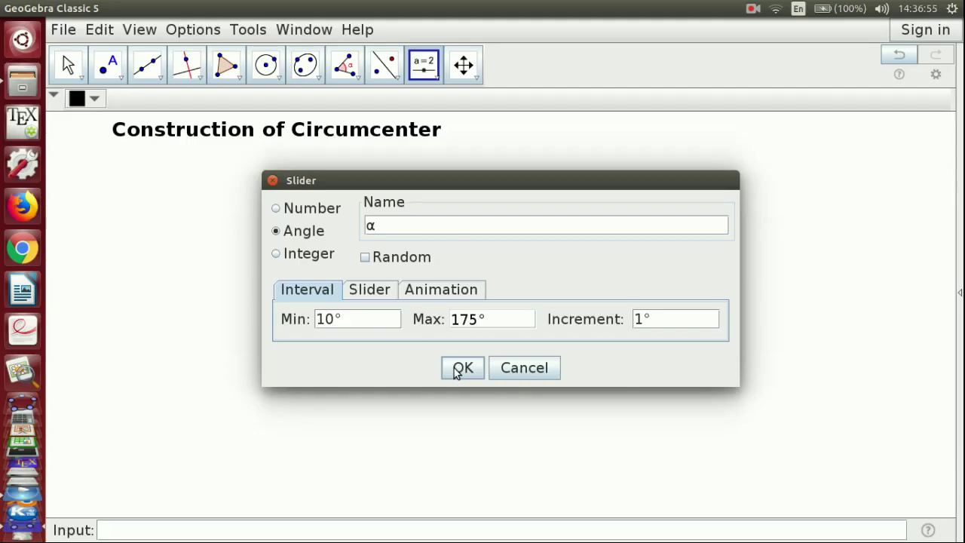
pyautogui.click(458, 369)
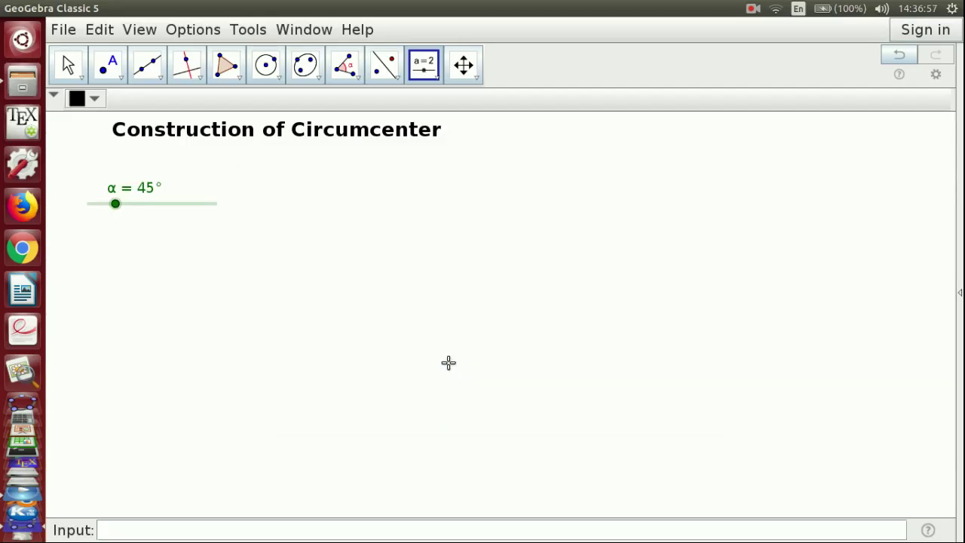
# Step: Try the slider α at its minimum of 10°, and set it to 60°
pyautogui.click(68, 65)
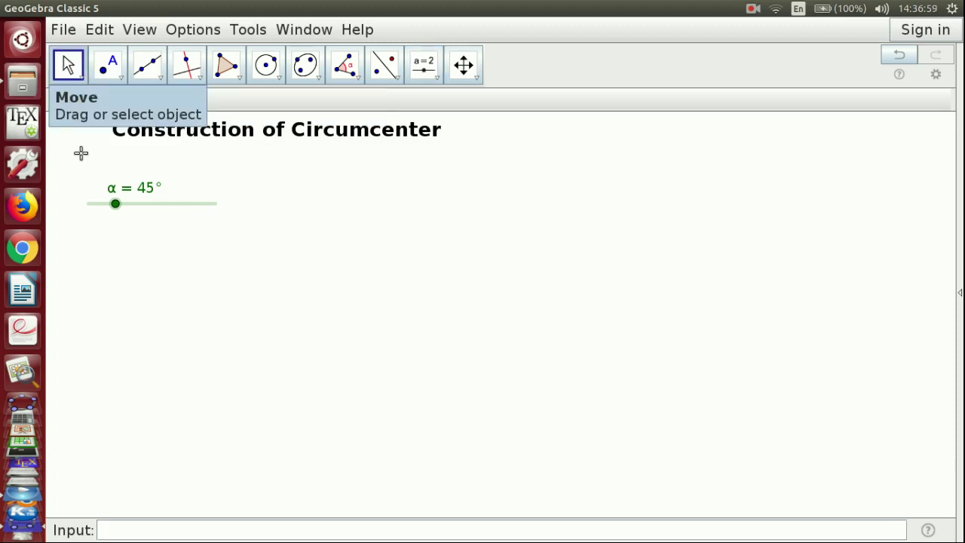
pyautogui.moveTo(116, 204); pyautogui.dragTo(88, 203)
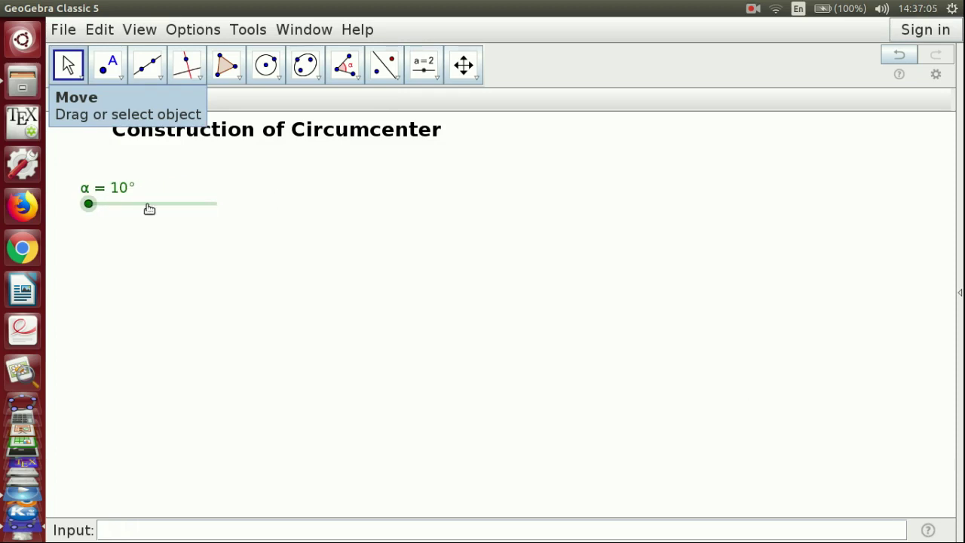
pyautogui.moveTo(89, 204); pyautogui.dragTo(126, 204)
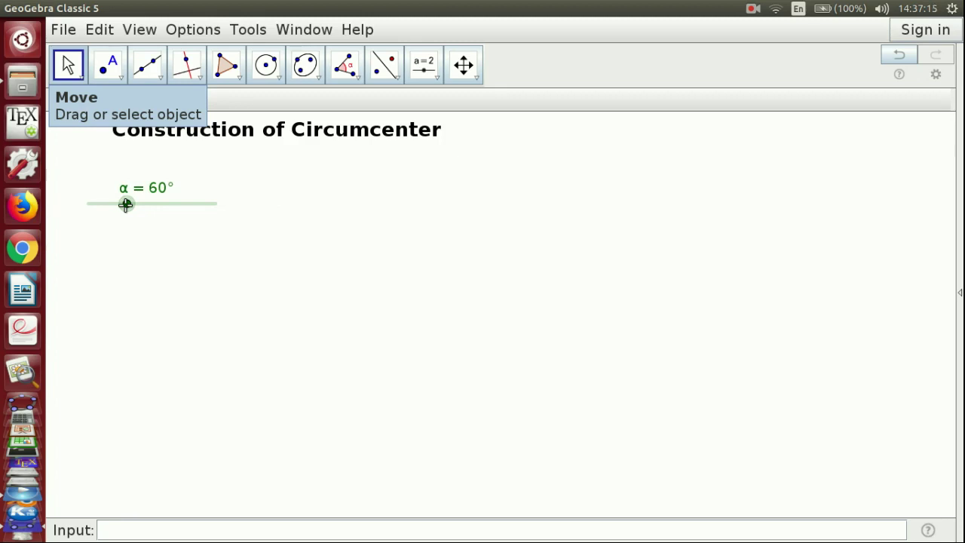
pyautogui.moveTo(125, 204); pyautogui.dragTo(126, 204)
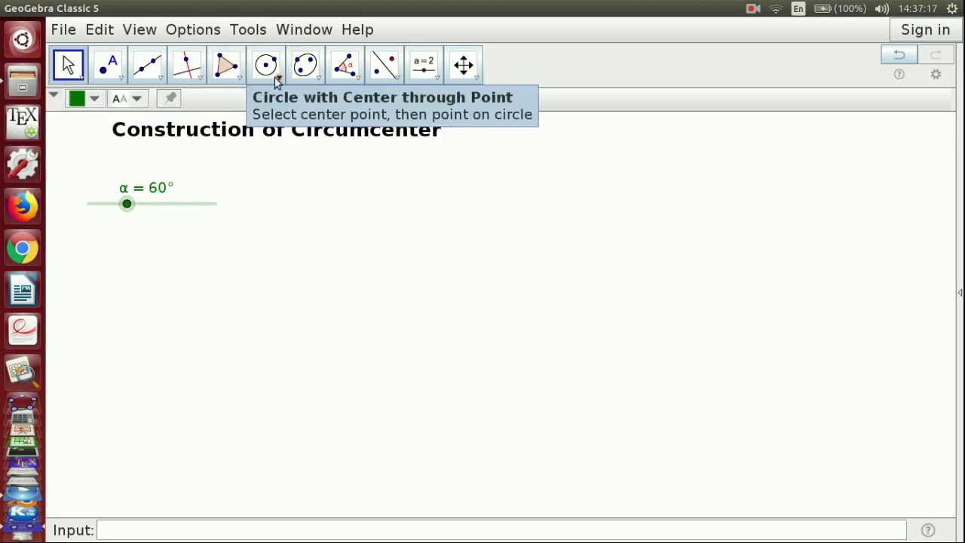
# Step: Construct a counterclockwise Angle with Given Size α from two new horizontally aligned points, using the left point as the vertex
pyautogui.click(357, 82)
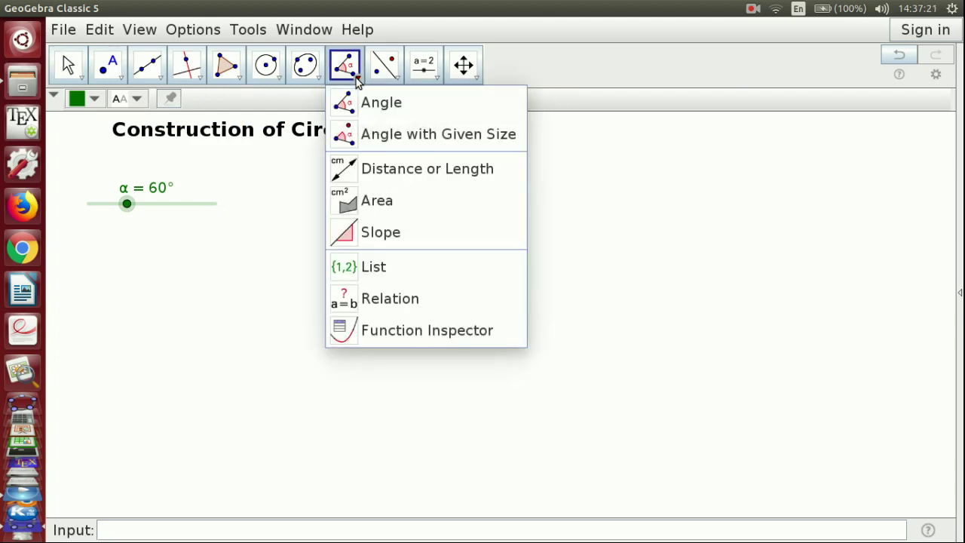
pyautogui.click(377, 138)
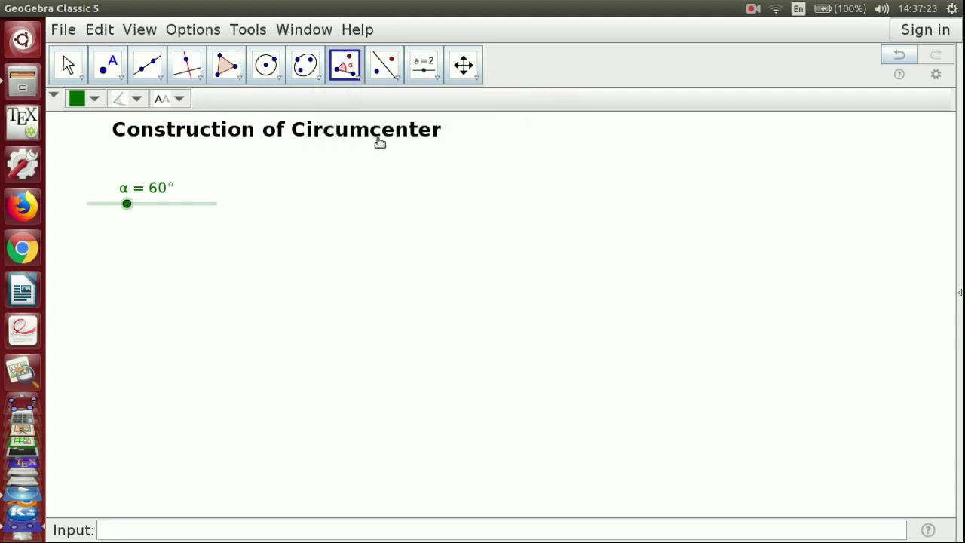
pyautogui.click(592, 437)
pyautogui.click(377, 437)
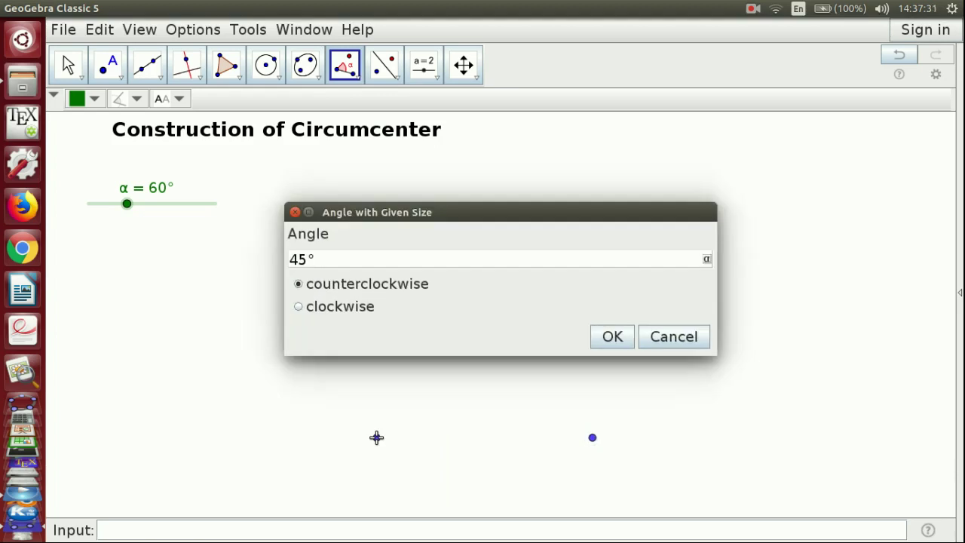
pyautogui.press('BackSpace')
pyautogui.press('BackSpace')
pyautogui.press('BackSpace')
pyautogui.click(709, 259)
pyautogui.click(515, 159)
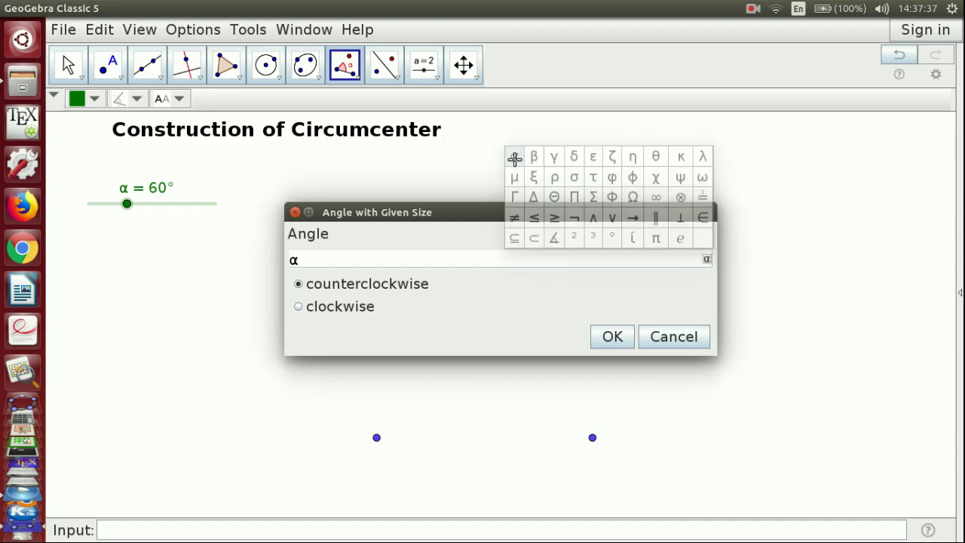
pyautogui.click(609, 339)
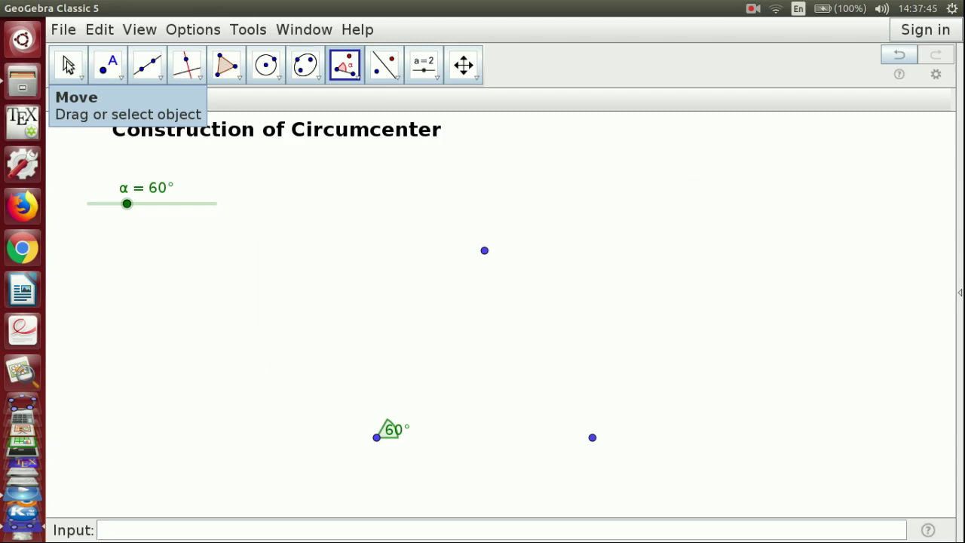
# Step: Draw a triangle with the Polygon tool through the three existing points
pyautogui.click(228, 66)
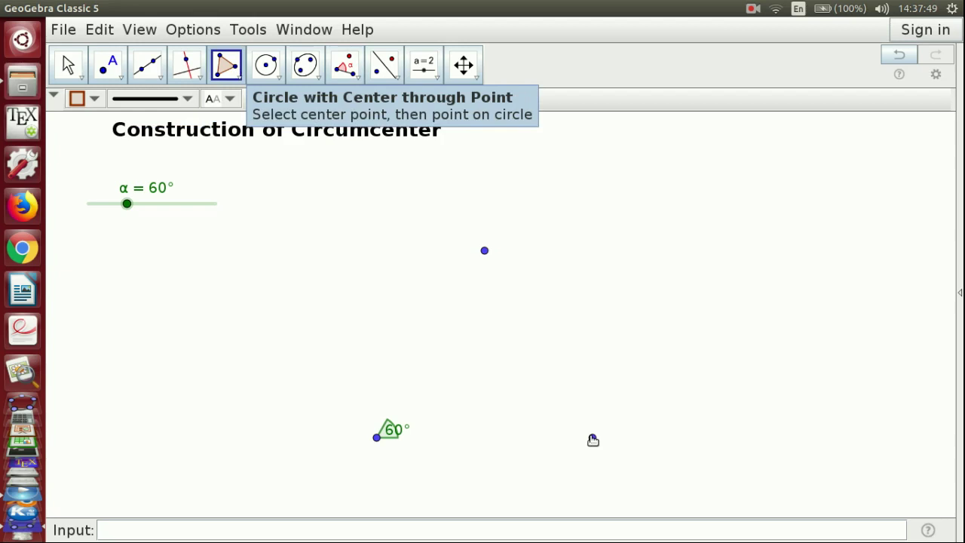
pyautogui.click(592, 437)
pyautogui.click(376, 438)
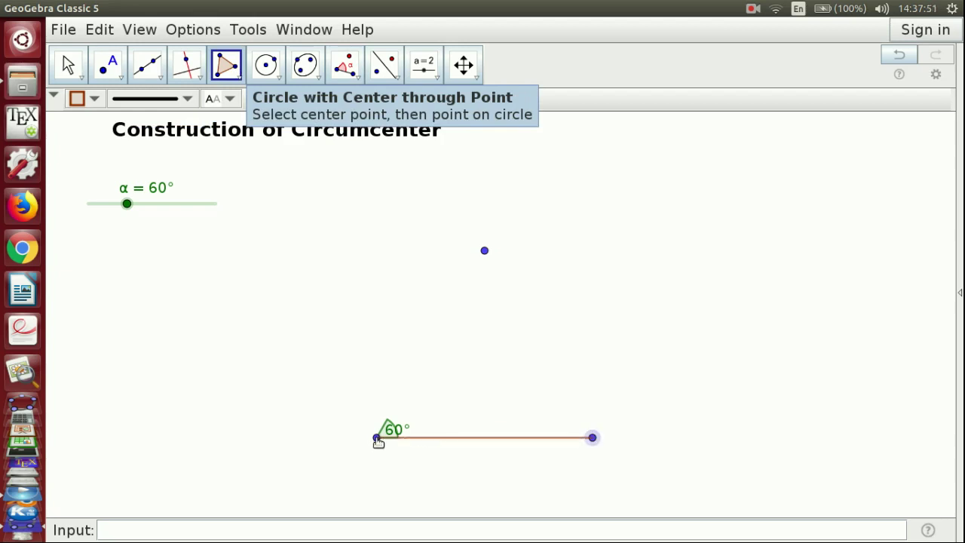
pyautogui.click(484, 251)
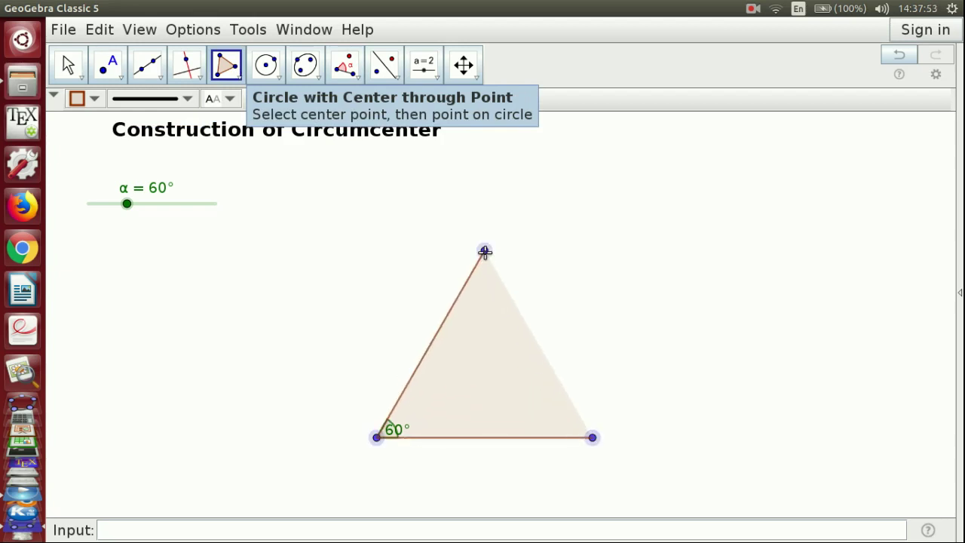
pyautogui.click(592, 437)
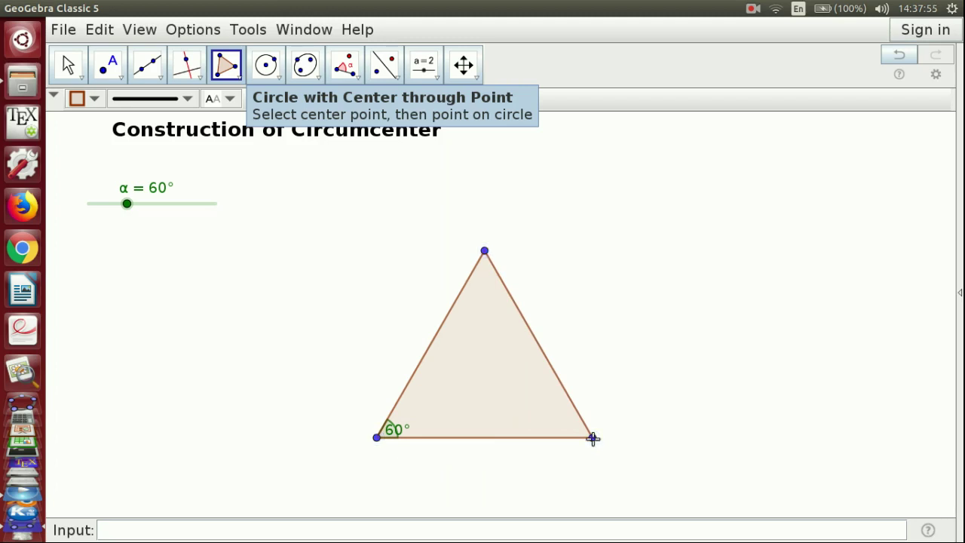
pyautogui.press('Escape')
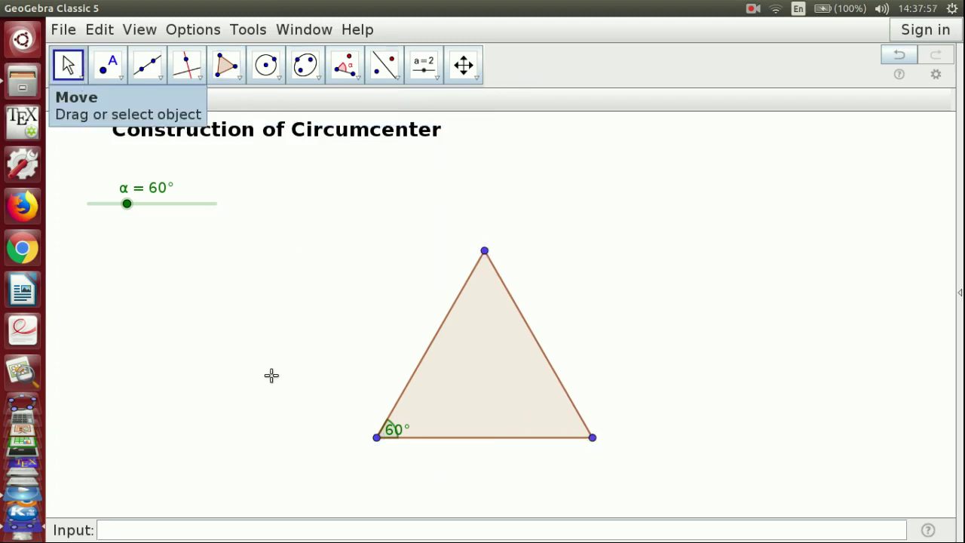
# Step: Move the angle label outside its arc and set the slider α to 81°
pyautogui.moveTo(398, 433); pyautogui.dragTo(421, 426)
pyautogui.moveTo(128, 205)
pyautogui.mouseDown()
pyautogui.moveTo(97, 205)
pyautogui.moveTo(179, 211)
pyautogui.moveTo(112, 210)
pyautogui.moveTo(174, 209)
pyautogui.moveTo(125, 209)
pyautogui.moveTo(144, 210)
pyautogui.mouseUp()
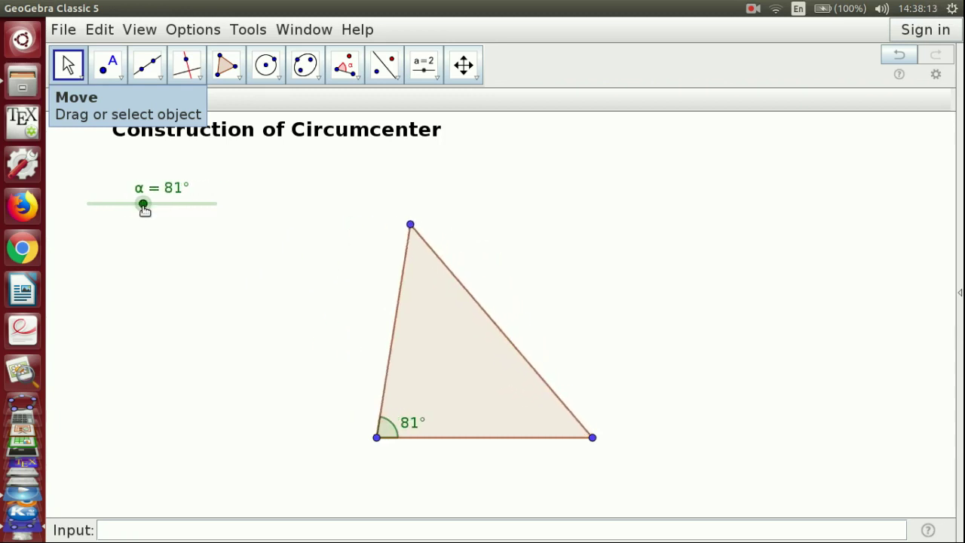
# Step: Construct the perpendicular bisectors of the triangle's base and its right side
pyautogui.click(200, 80)
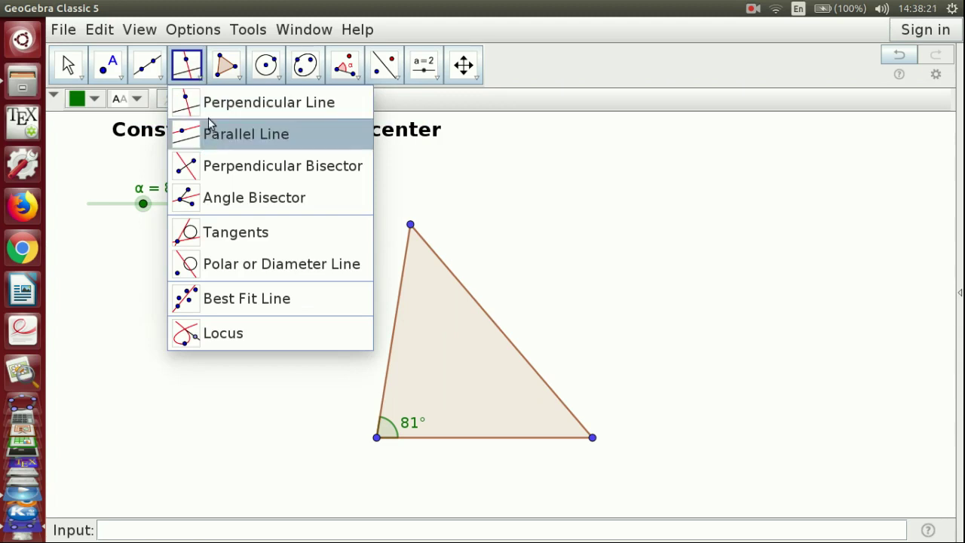
pyautogui.click(223, 170)
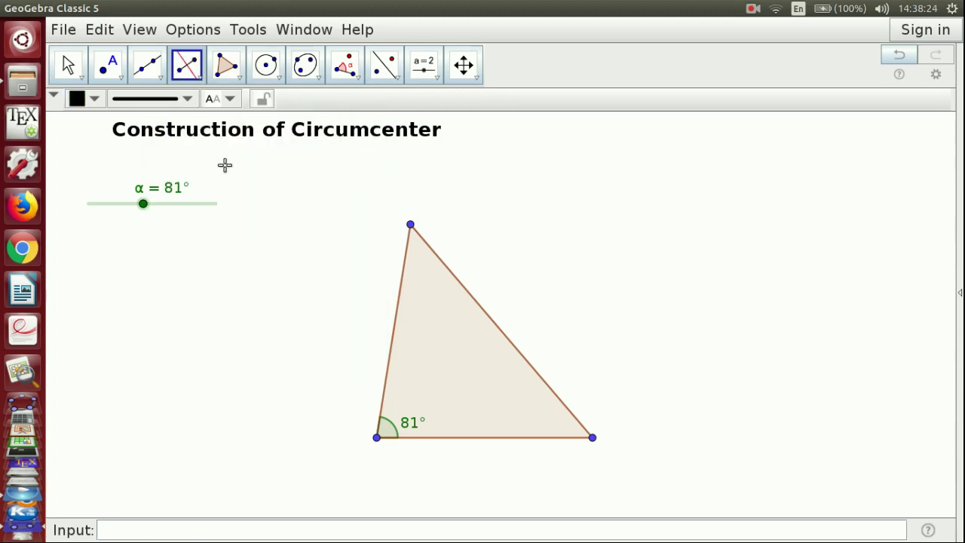
pyautogui.click(479, 438)
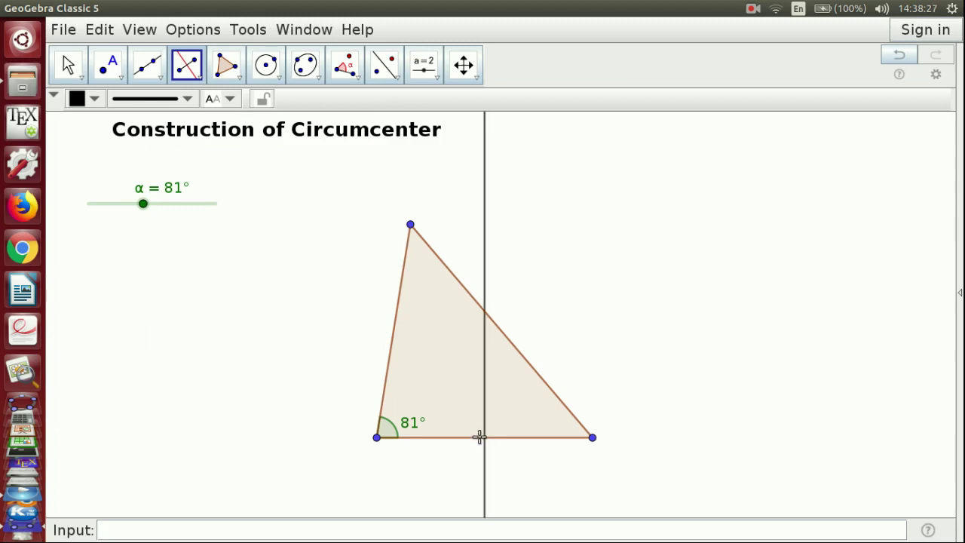
pyautogui.click(510, 343)
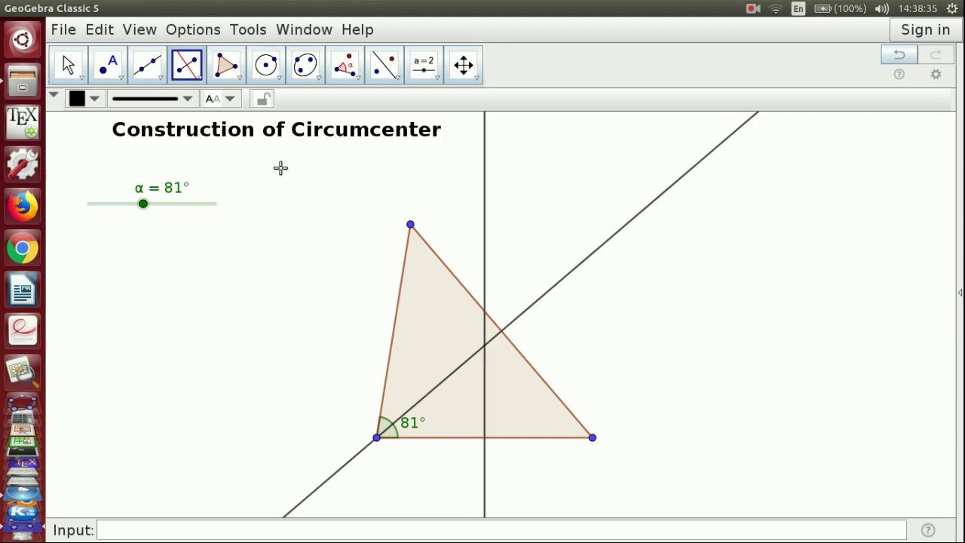
# Step: Set the slider α to 54° and construct the perpendicular bisector of the triangle's left side
pyautogui.click(68, 65)
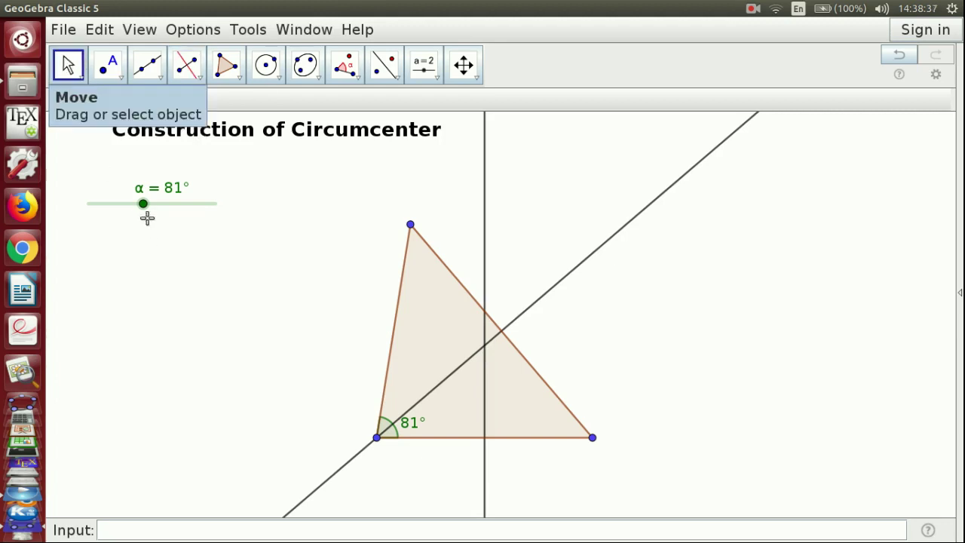
pyautogui.moveTo(143, 204); pyautogui.dragTo(122, 200)
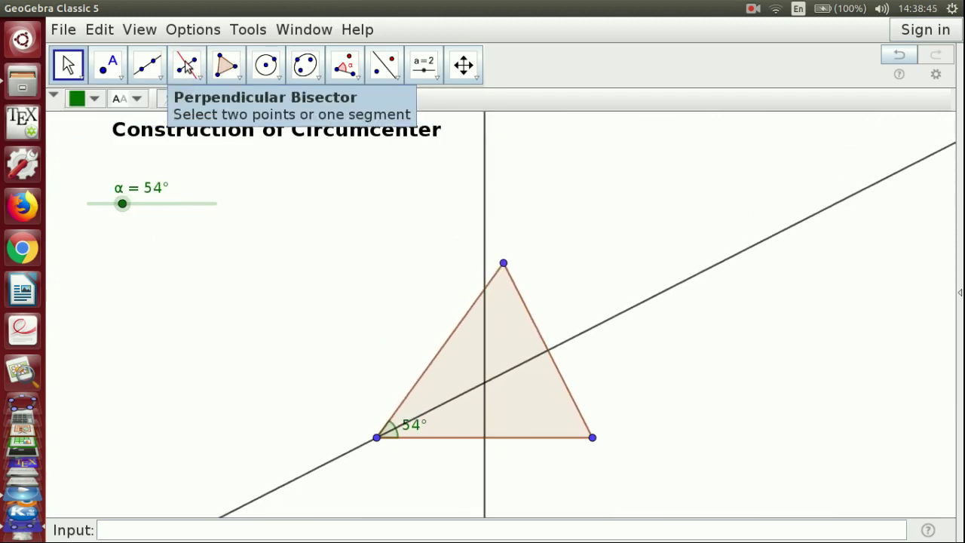
pyautogui.click(187, 67)
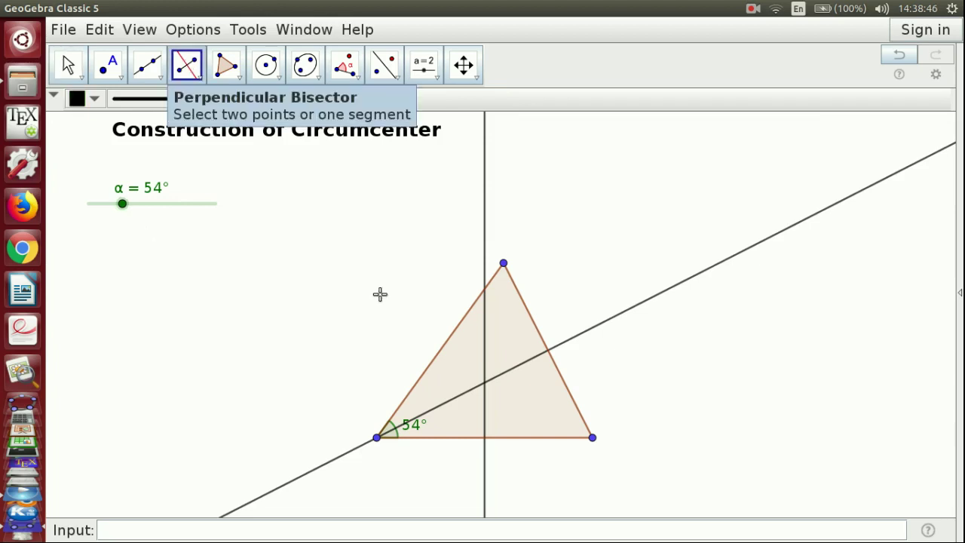
pyautogui.click(457, 326)
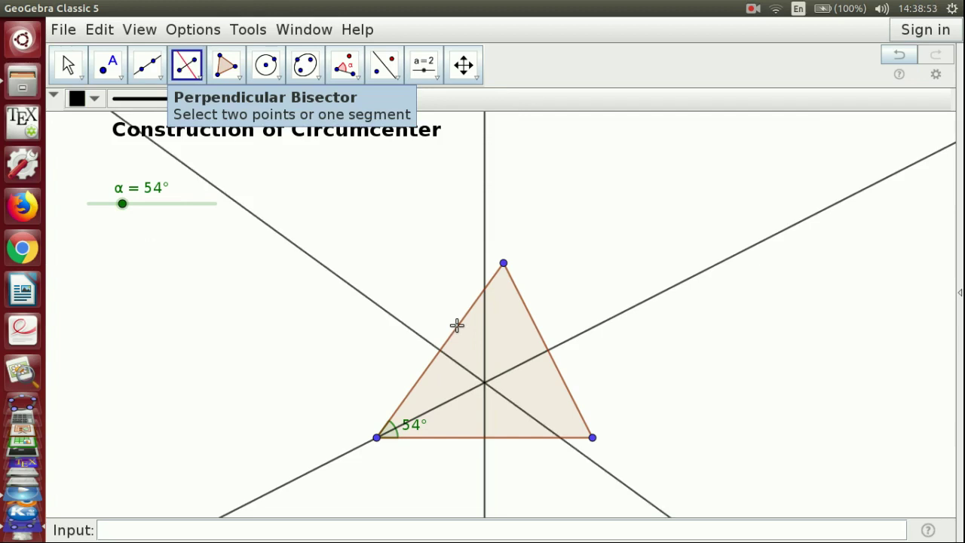
# Step: Mark the intersection of the perpendicular bisectors with Intersect, and hide the three bisectors and the angle at the triangle's left vertex
pyautogui.click(121, 79)
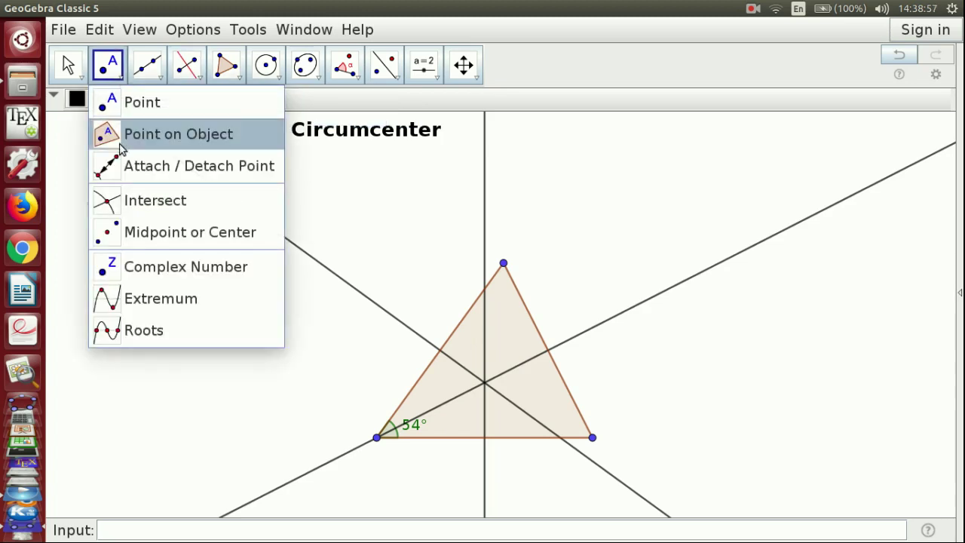
pyautogui.click(121, 204)
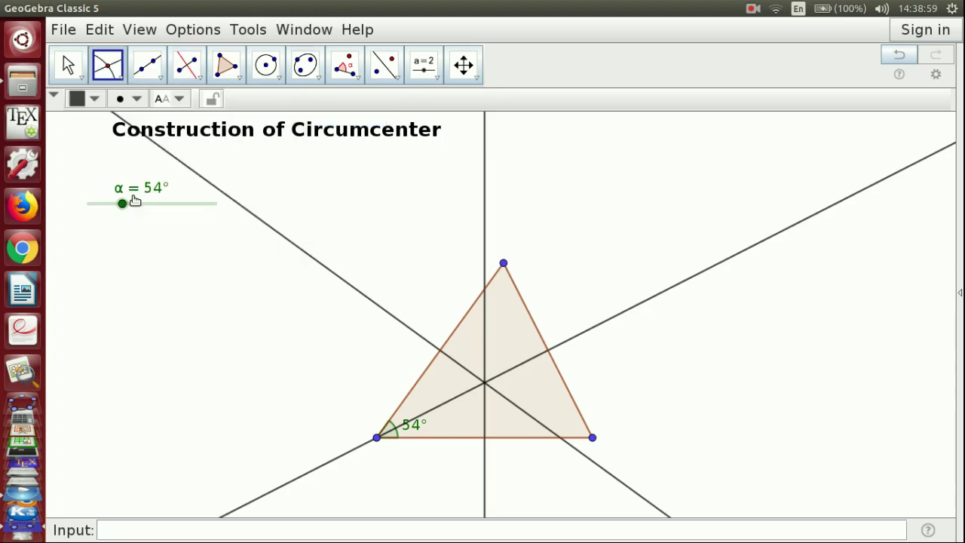
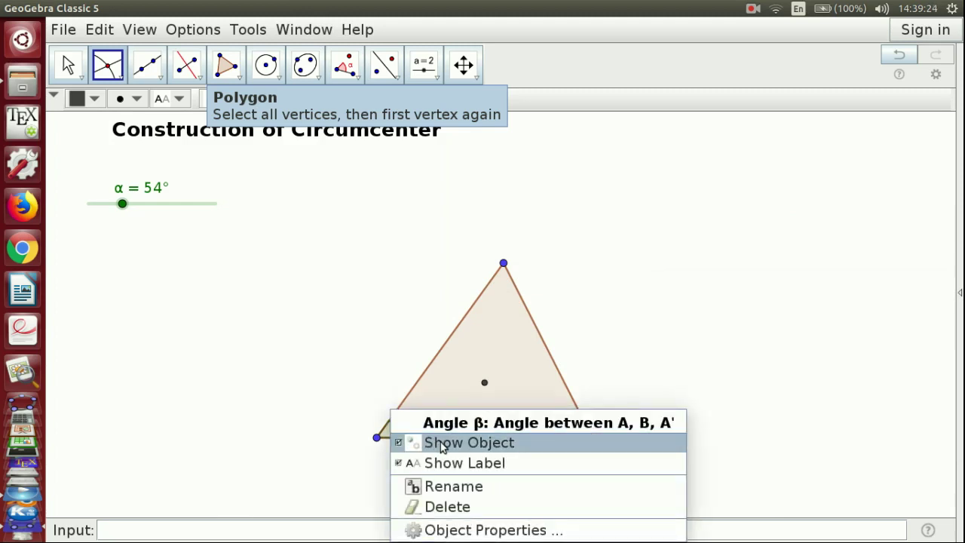
pyautogui.click(443, 446)
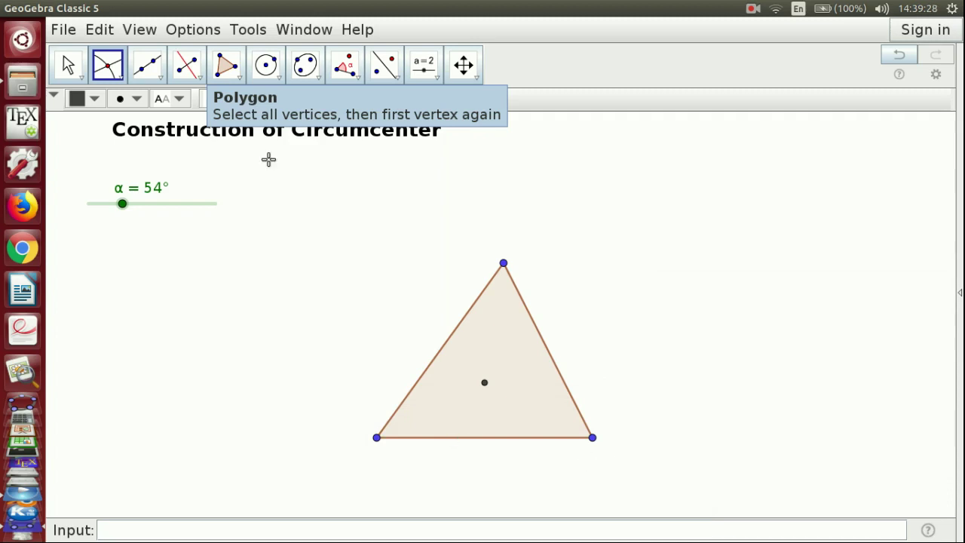
# Step: Open the Algebra view and show the labels of the base vertices A and B
pyautogui.click(144, 32)
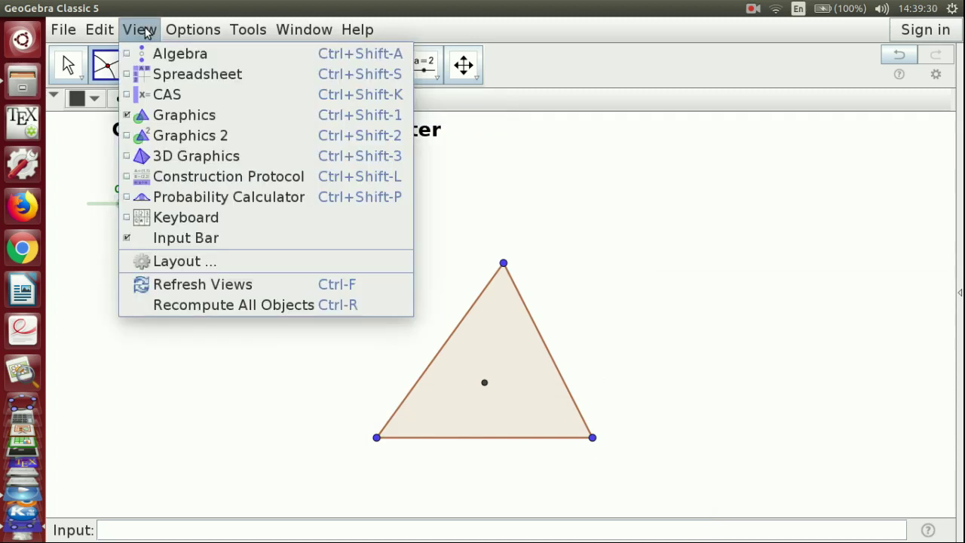
pyautogui.click(160, 54)
pyautogui.rightClick(81, 150)
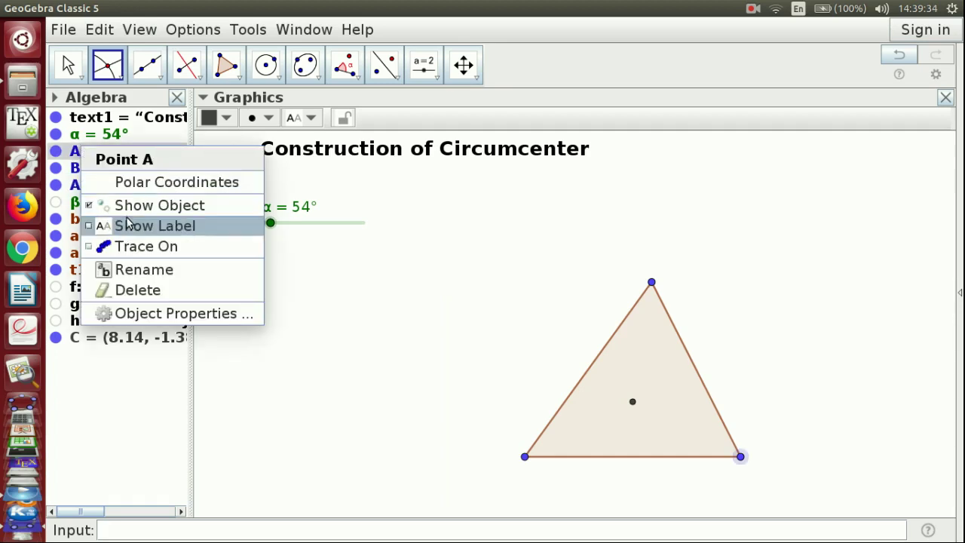
pyautogui.click(128, 224)
pyautogui.rightClick(122, 172)
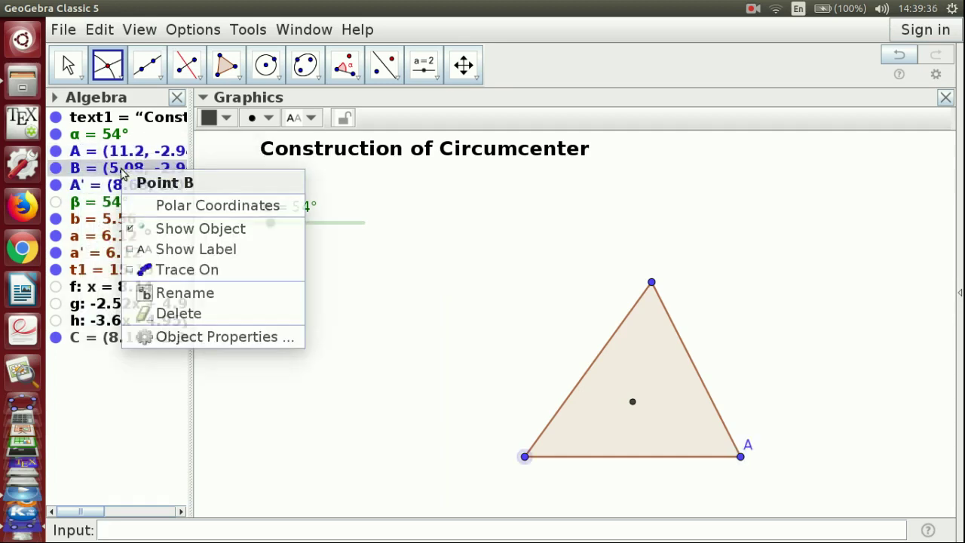
pyautogui.click(166, 250)
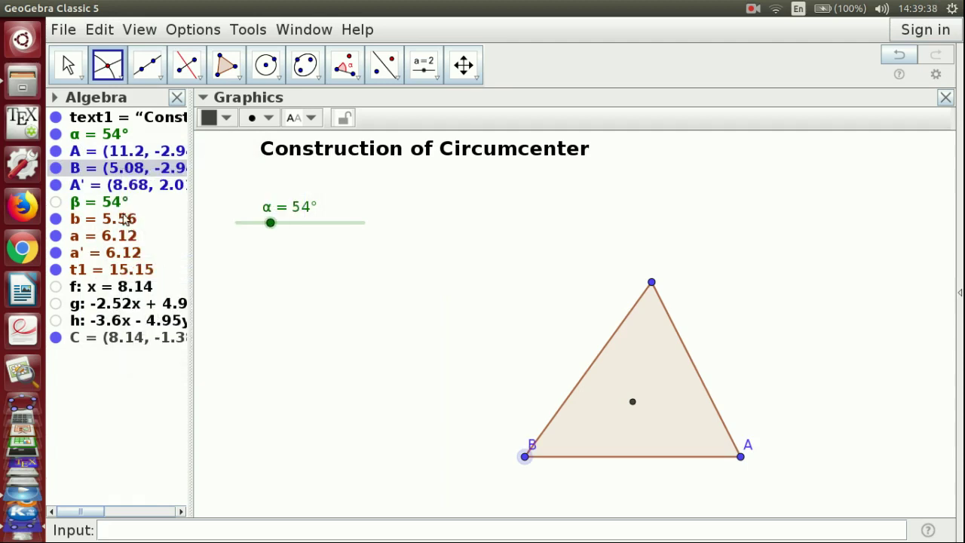
# Step: Show the labels of the bisectors' intersection point C and the triangle's upper vertex A'
pyautogui.rightClick(127, 188)
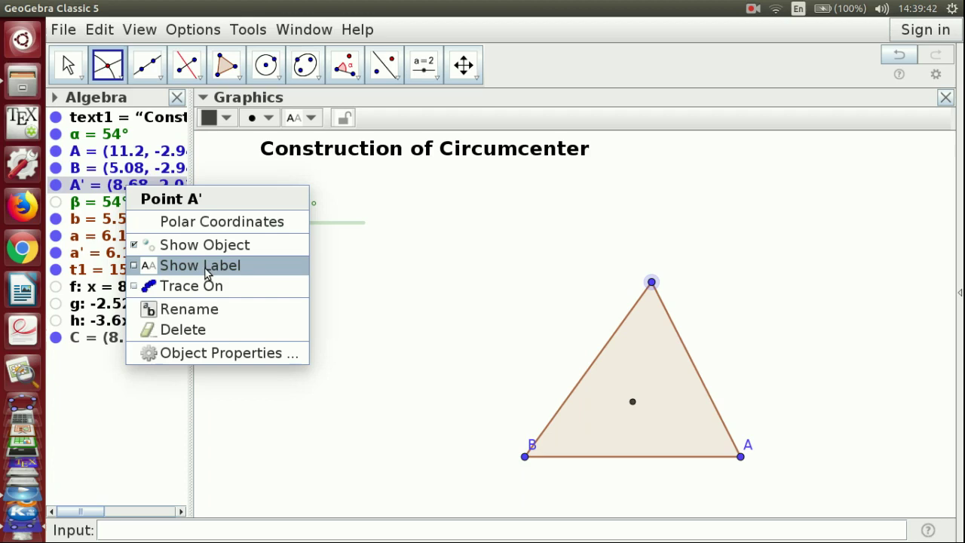
pyautogui.click(88, 395)
pyautogui.rightClick(106, 337)
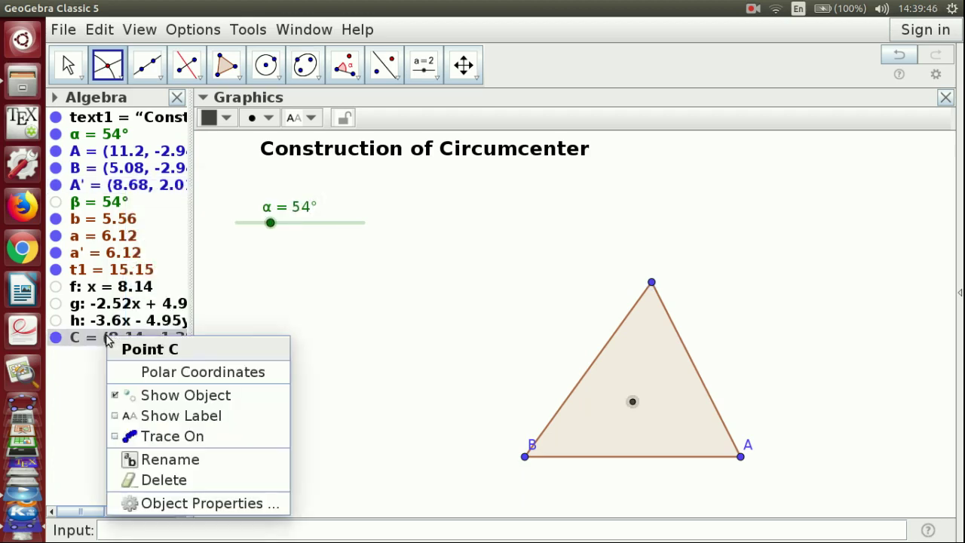
pyautogui.click(160, 416)
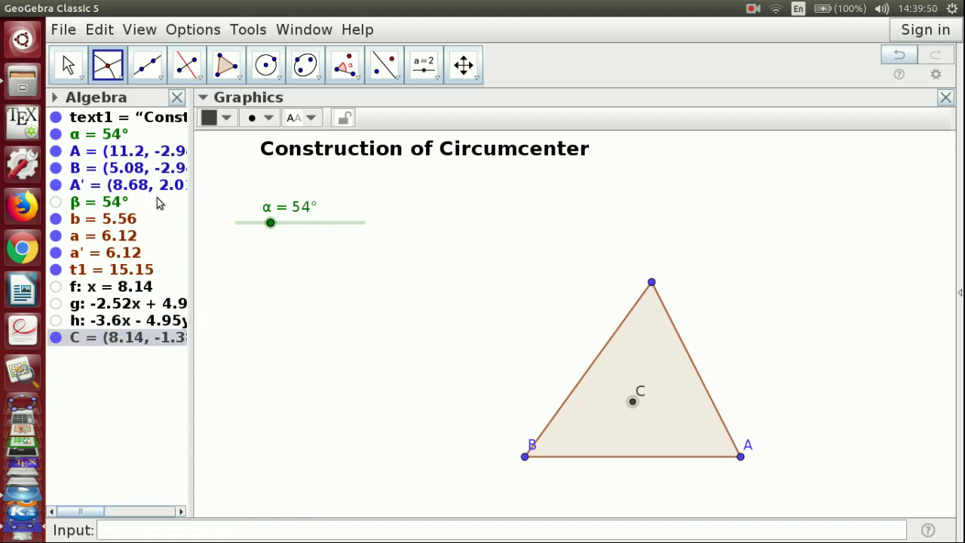
pyautogui.rightClick(146, 188)
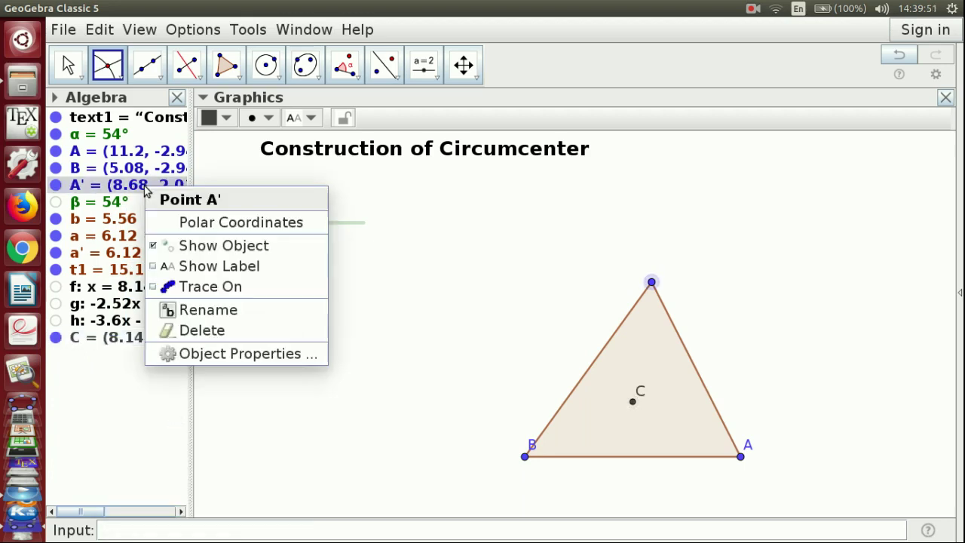
pyautogui.click(207, 266)
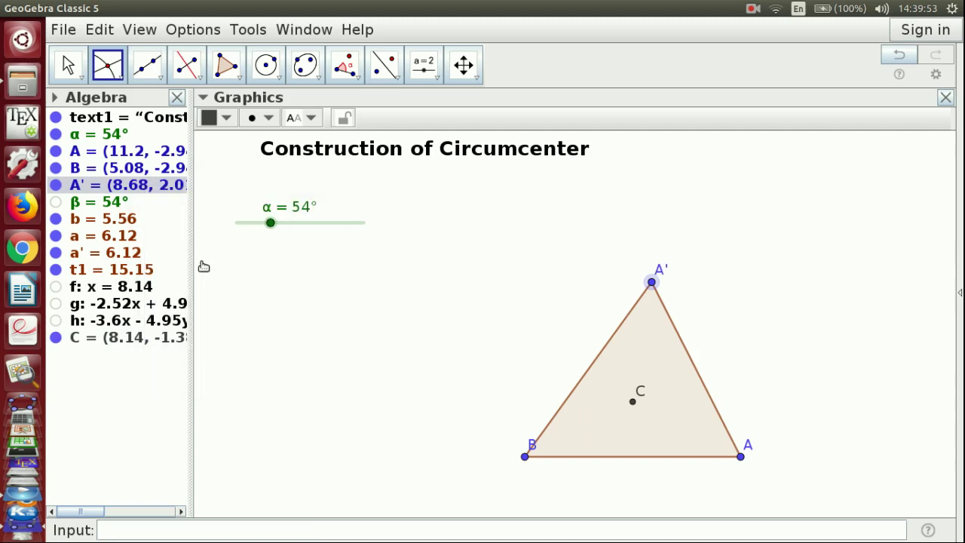
# Step: Rename the triangle's upper vertex A' to C
pyautogui.click(68, 65)
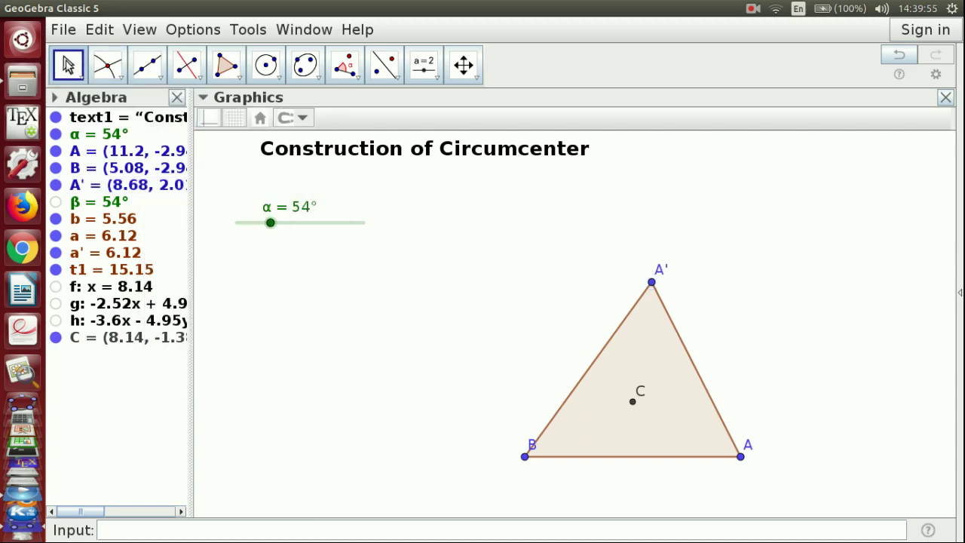
pyautogui.rightClick(660, 272)
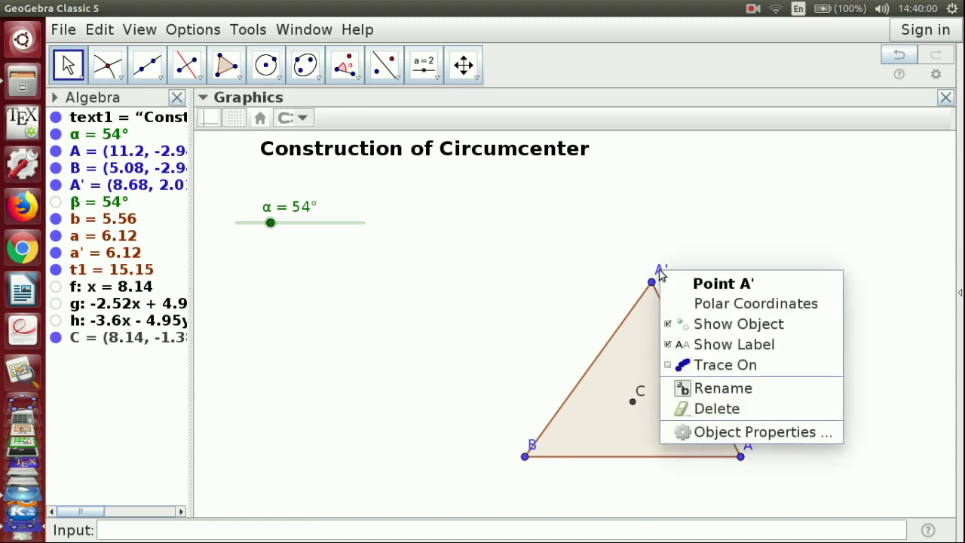
pyautogui.click(707, 387)
pyautogui.write('C')
pyautogui.click(613, 313)
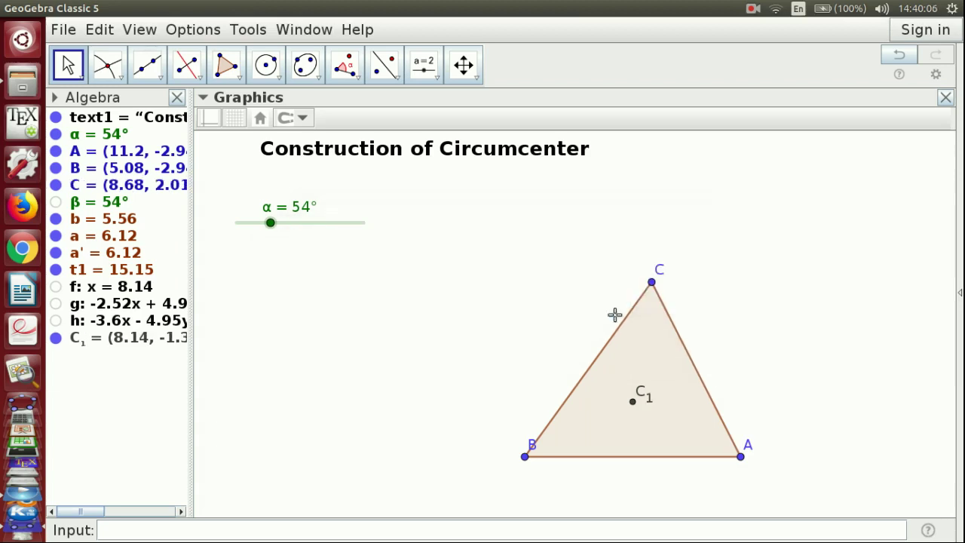
# Step: Rename the bisectors' intersection point inside the triangle to P
pyautogui.rightClick(641, 394)
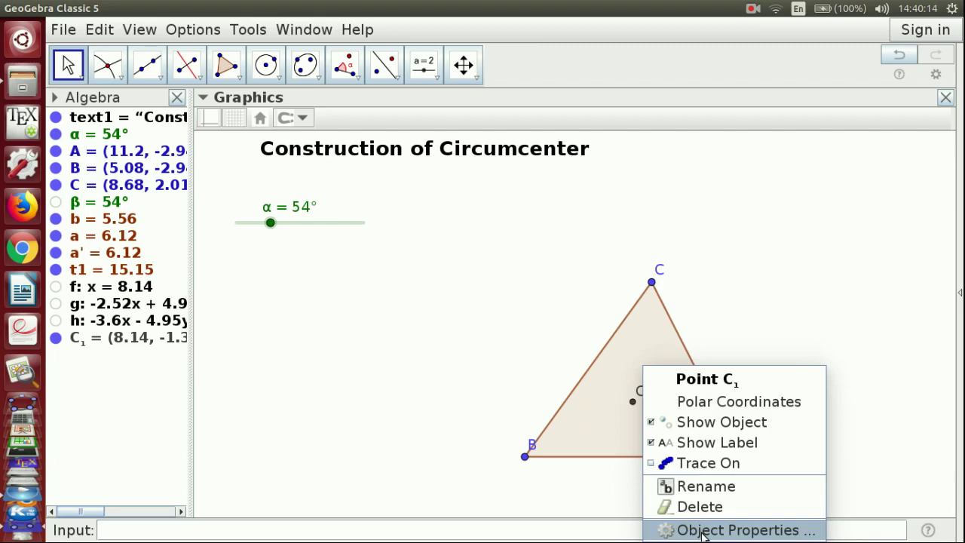
pyautogui.click(703, 488)
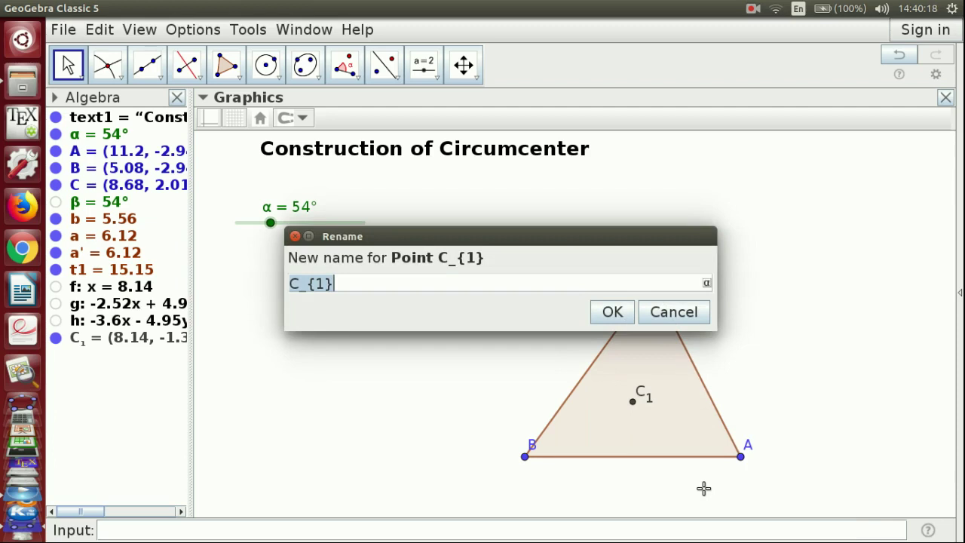
pyautogui.write('P')
pyautogui.click(601, 305)
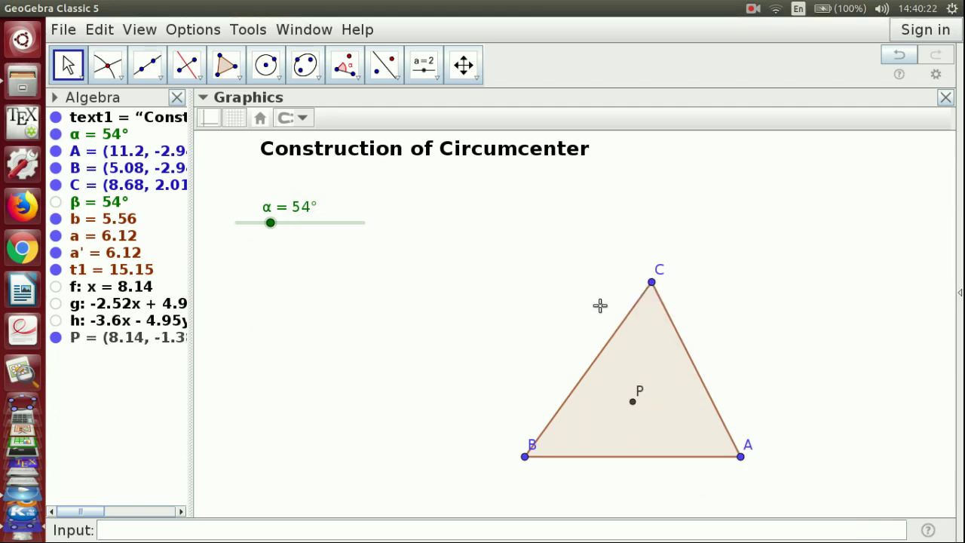
# Step: Draw the circumcircle with Circle with Center through Point, centred at P and passing through vertex B
pyautogui.click(278, 77)
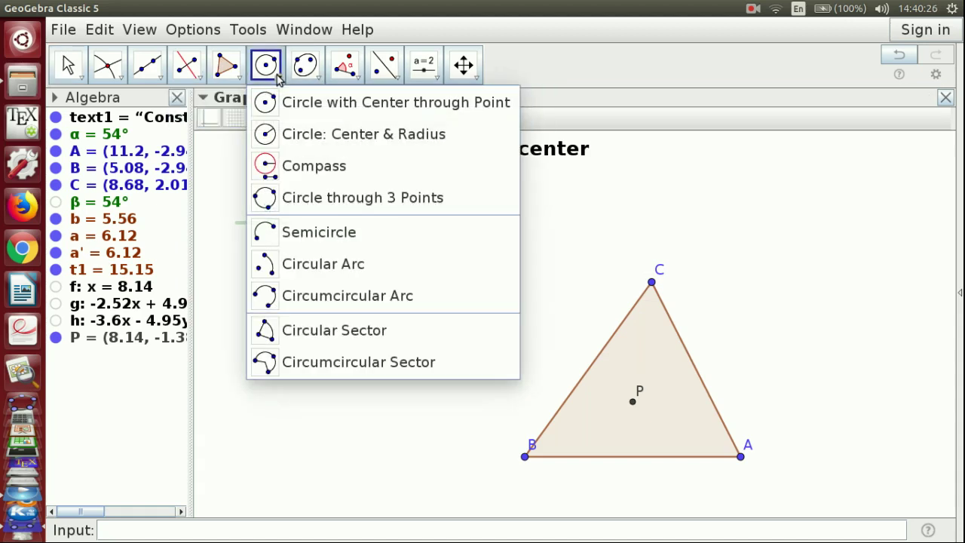
pyautogui.click(305, 105)
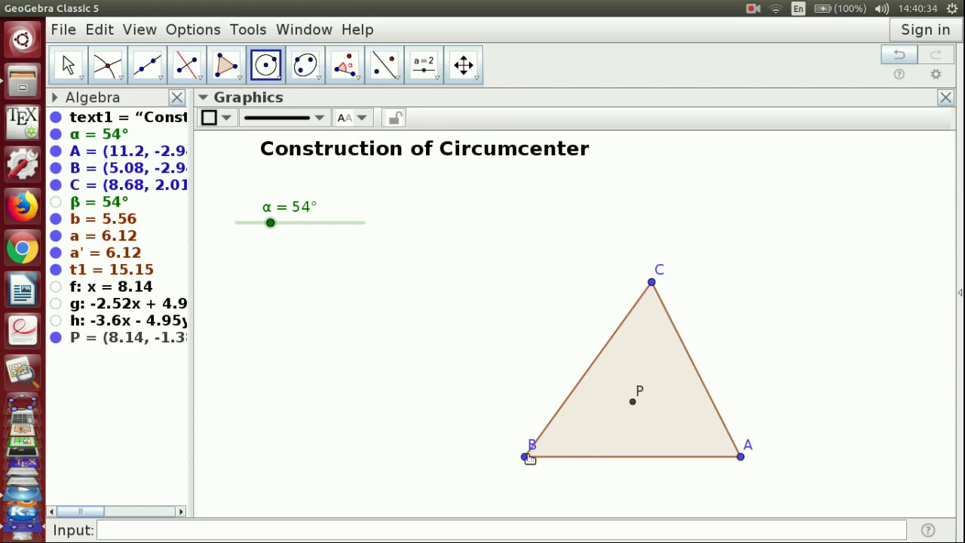
pyautogui.click(632, 402)
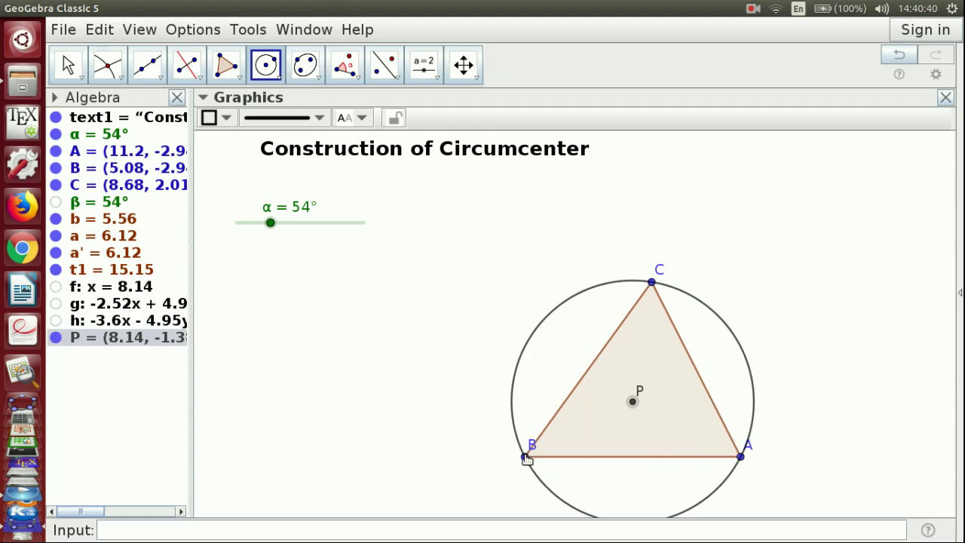
pyautogui.click(527, 458)
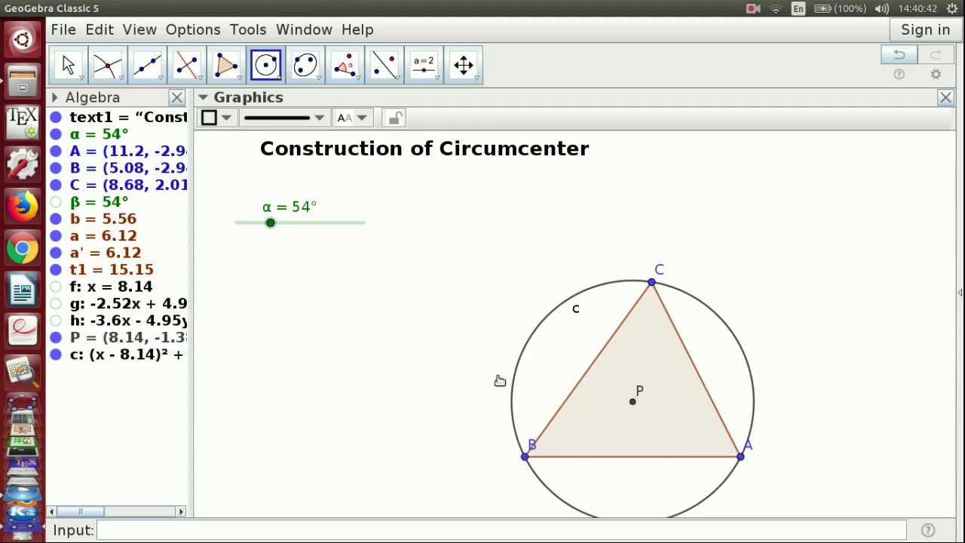
# Step: Move the title text "Construction of Circumcenter" above the α slider and close the Algebra view
pyautogui.click(467, 66)
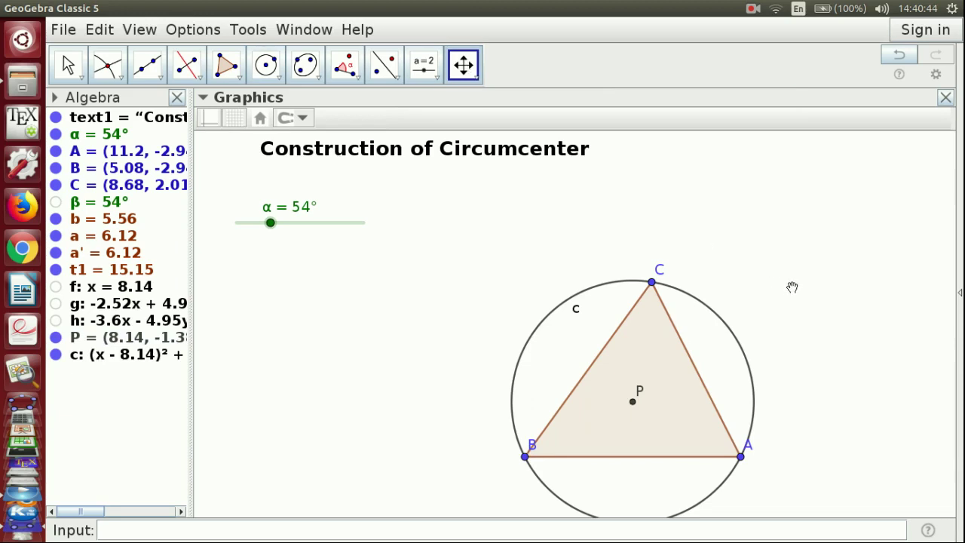
pyautogui.moveTo(785, 281); pyautogui.dragTo(758, 279)
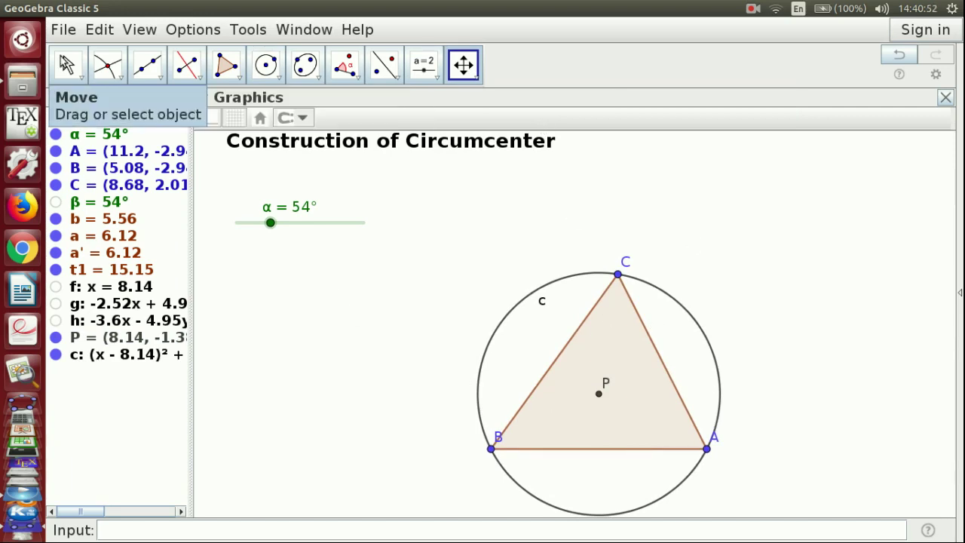
pyautogui.click(72, 67)
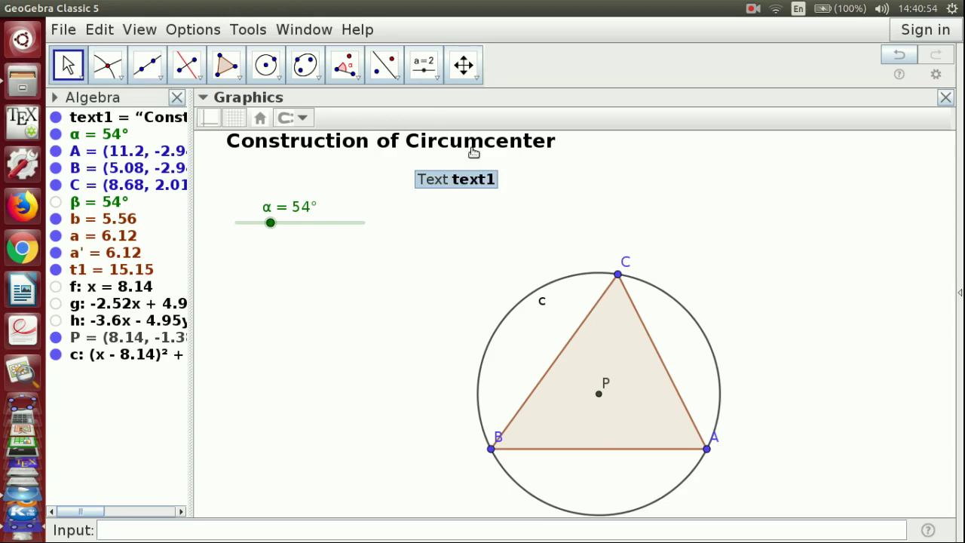
pyautogui.click(475, 83)
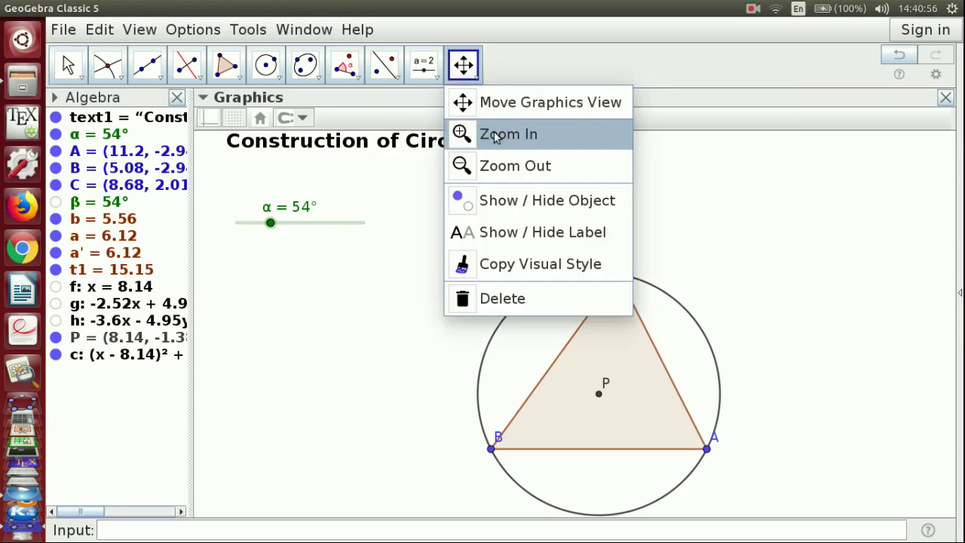
pyautogui.click(501, 164)
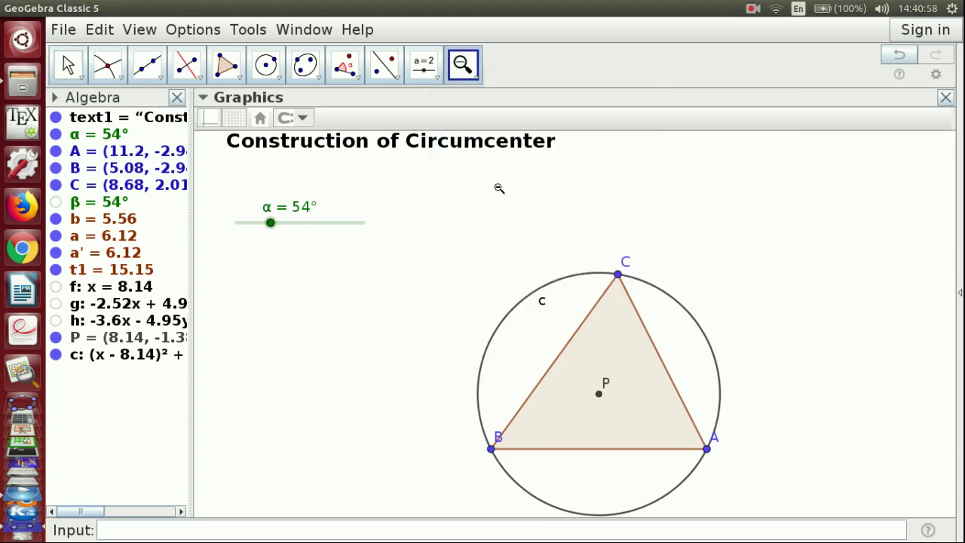
pyautogui.click(599, 362)
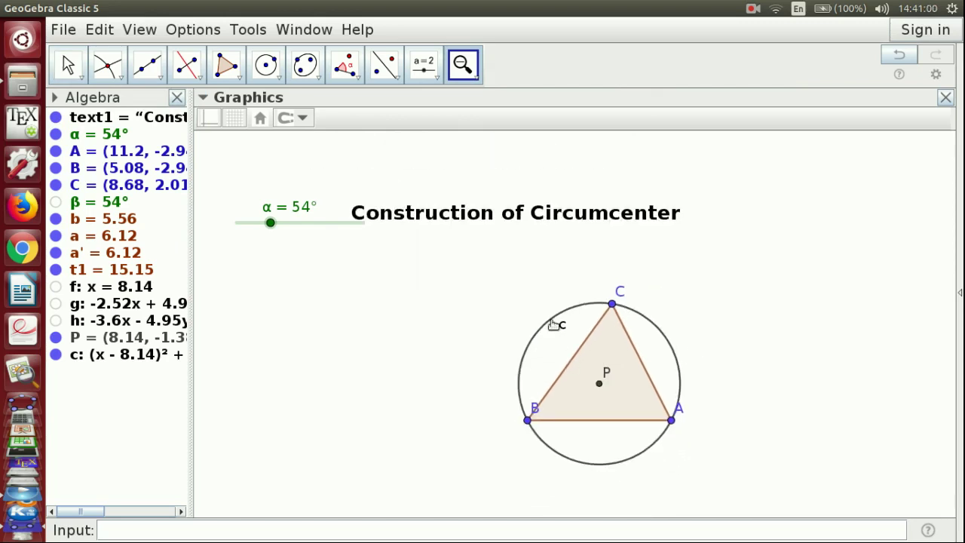
pyautogui.click(68, 64)
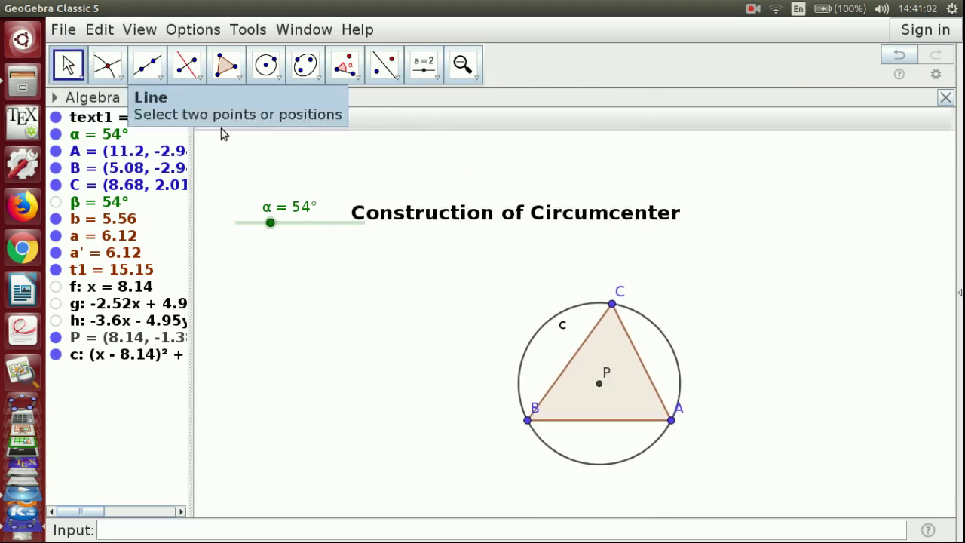
pyautogui.moveTo(390, 211); pyautogui.dragTo(255, 150)
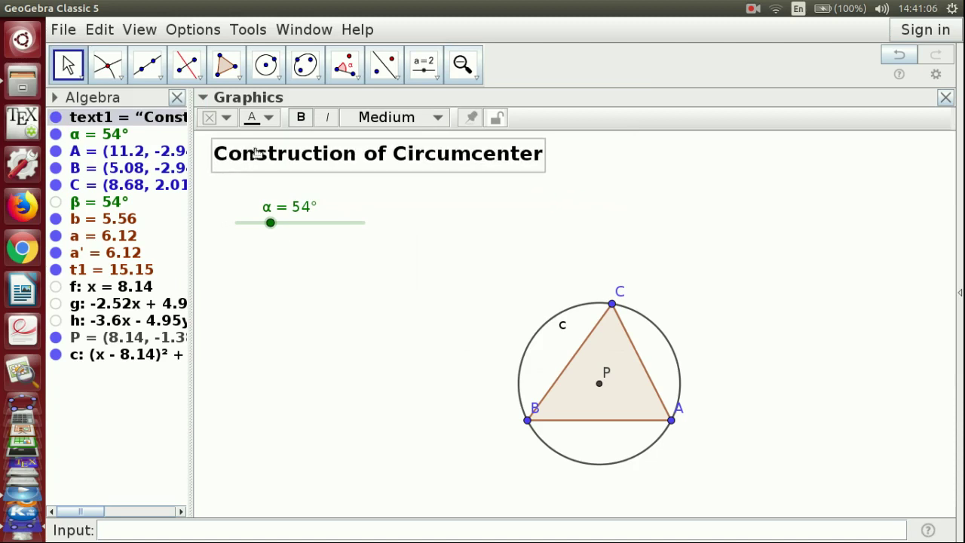
pyautogui.click(177, 97)
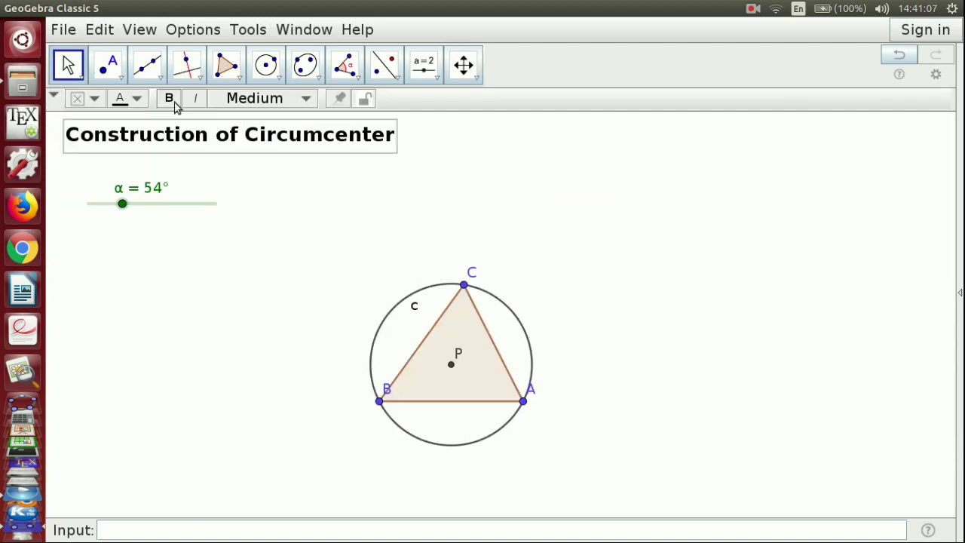
# Step: Give the title text "Construction of Circumcenter" an absolute position on screen
pyautogui.rightClick(202, 145)
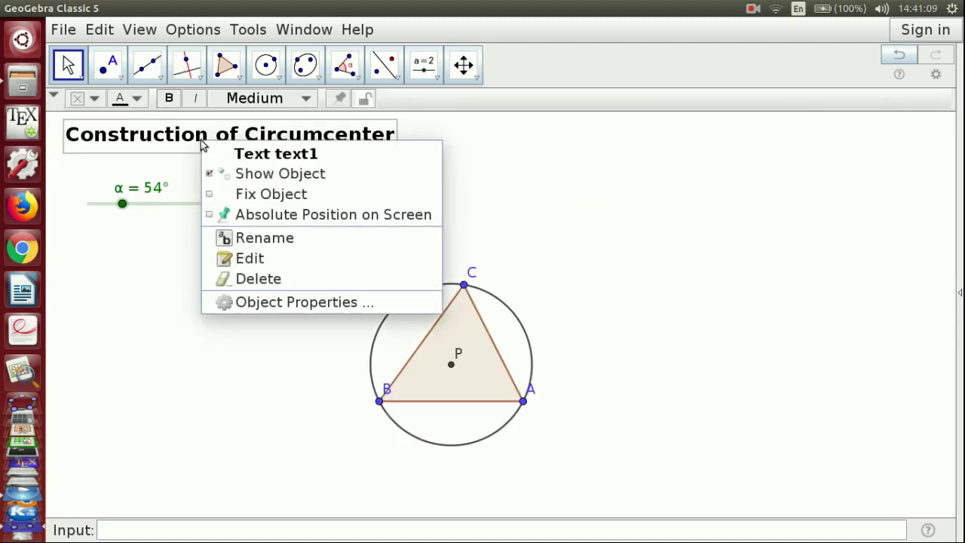
pyautogui.click(252, 215)
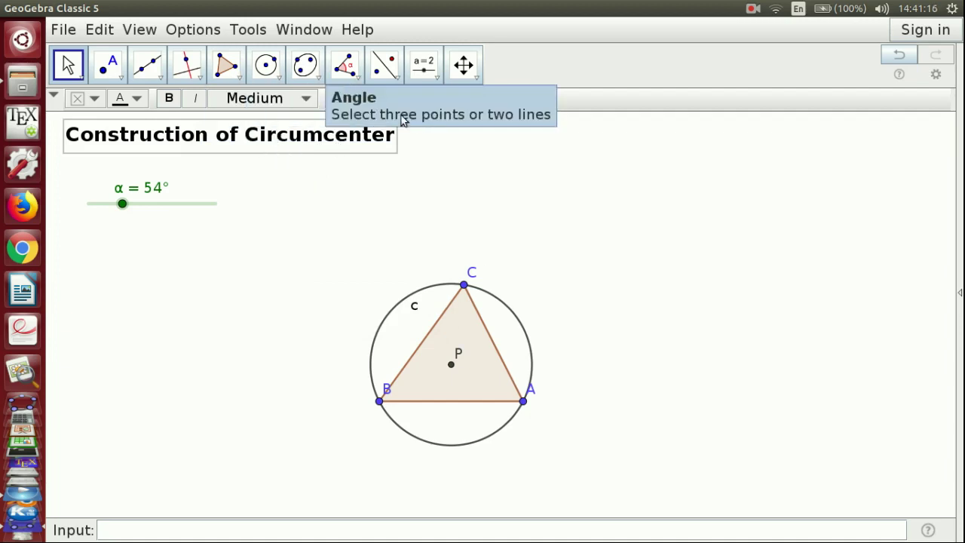
pyautogui.click(463, 64)
pyautogui.moveTo(490, 197); pyautogui.dragTo(475, 179)
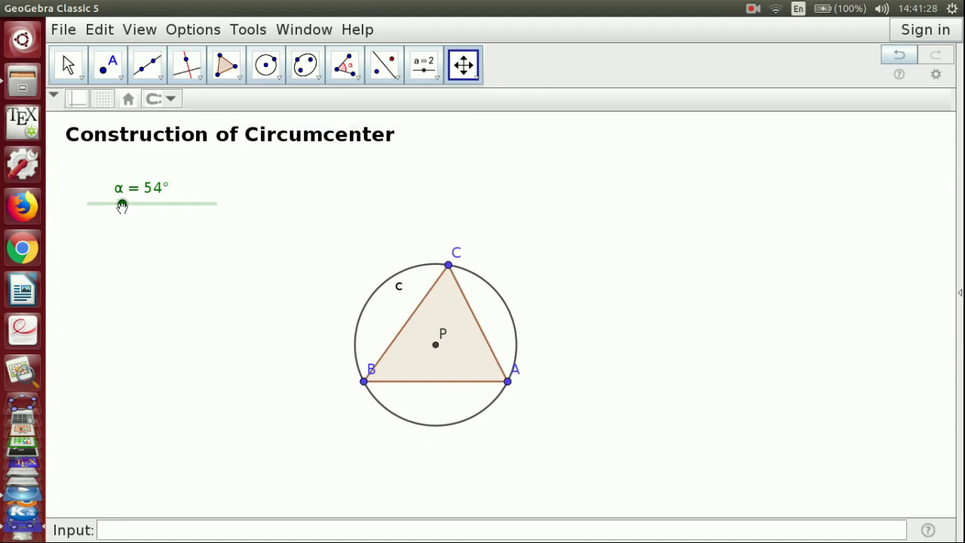
# Step: Increase the angle α with its slider to about 68° to reshape triangle ABC and its circumcircle
pyautogui.click(68, 65)
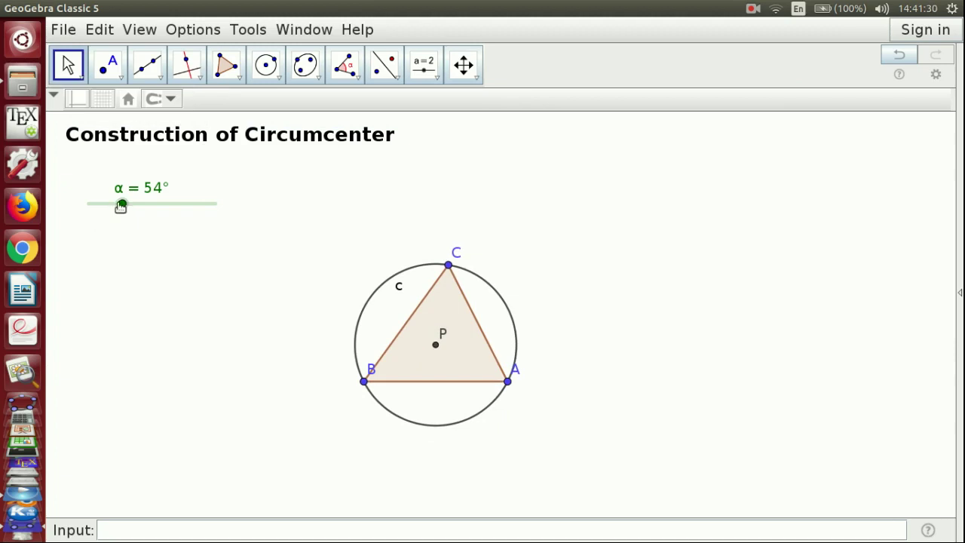
pyautogui.moveTo(122, 205)
pyautogui.mouseDown()
pyautogui.moveTo(105, 203)
pyautogui.moveTo(176, 203)
pyautogui.moveTo(116, 203)
pyautogui.moveTo(143, 203)
pyautogui.moveTo(134, 204)
pyautogui.mouseUp()
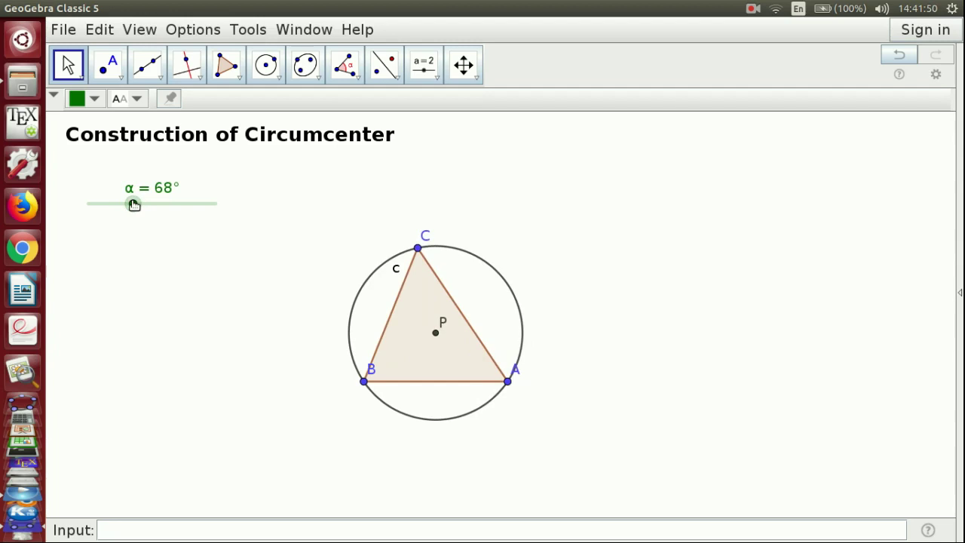
pyautogui.moveTo(133, 204)
pyautogui.mouseDown()
pyautogui.moveTo(164, 188)
pyautogui.moveTo(138, 197)
pyautogui.mouseUp()
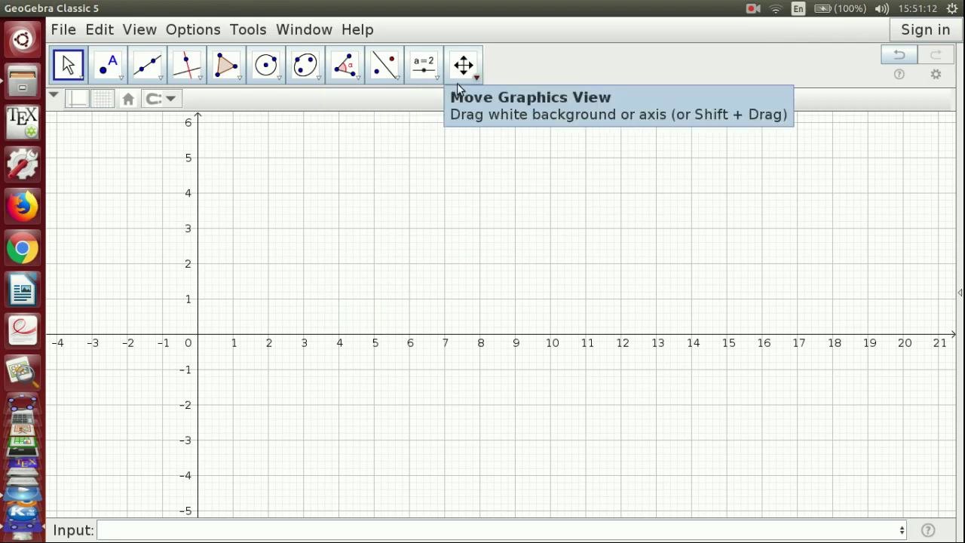
# Step: Create a number slider named m with a range from -5 to 5, near the upper end of the y-axis
pyautogui.click(437, 80)
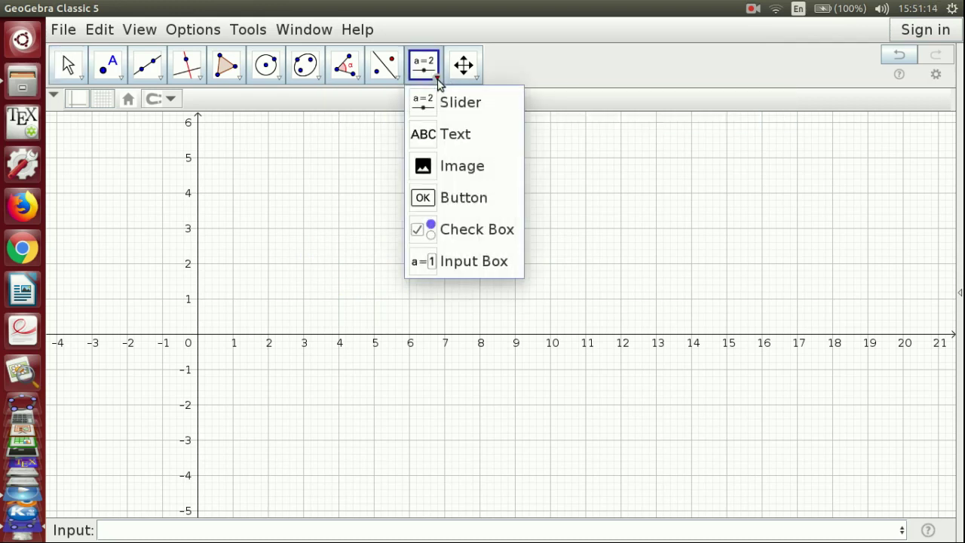
pyautogui.click(444, 110)
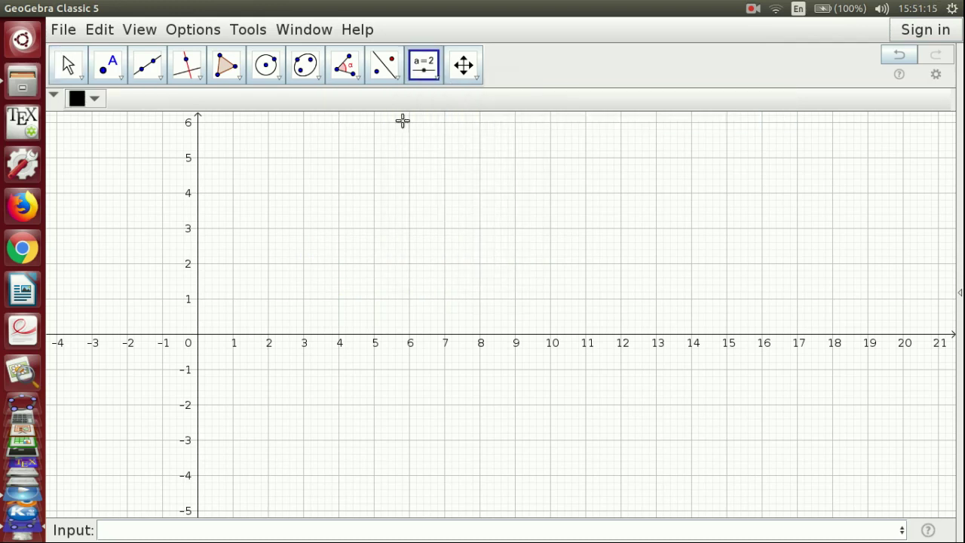
pyautogui.click(95, 157)
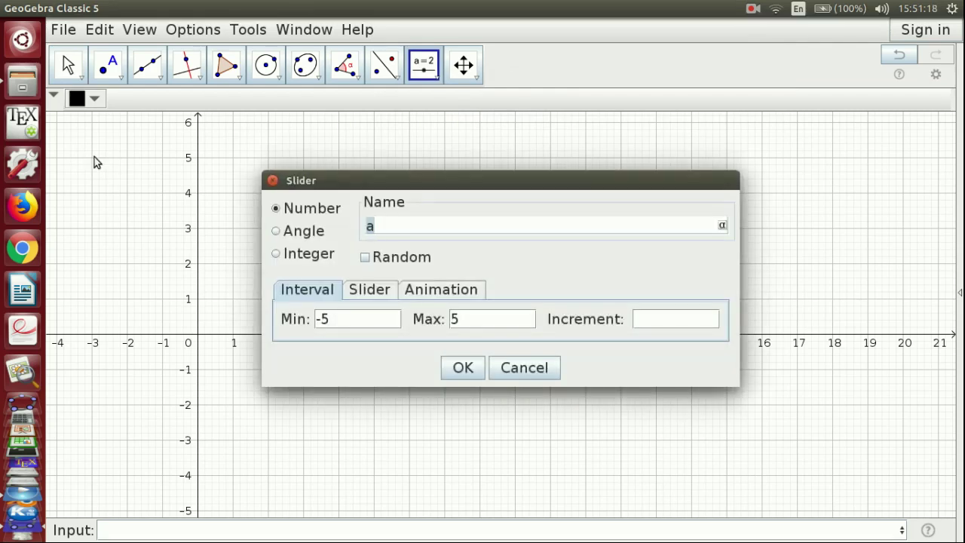
pyautogui.write('m')
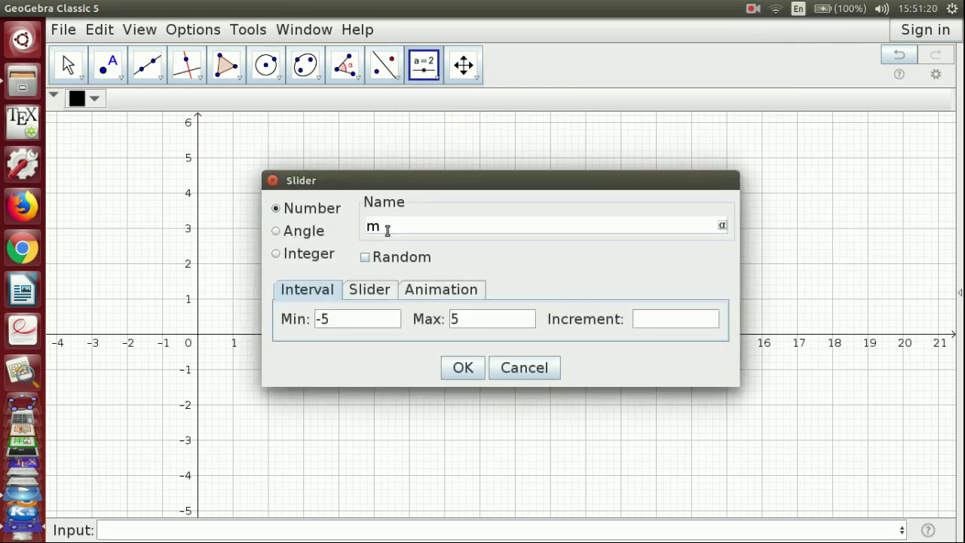
pyautogui.click(462, 368)
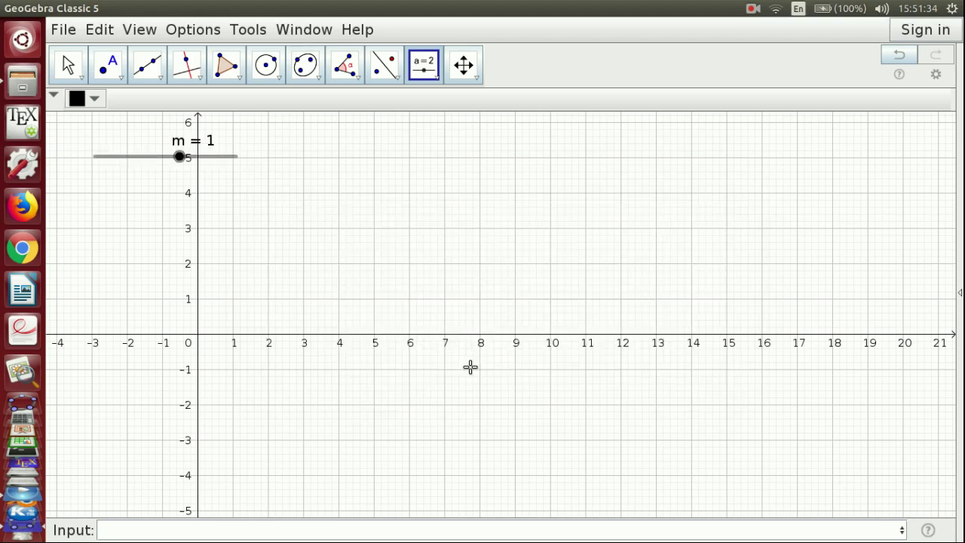
# Step: Create a second number slider named c, ranging from -5 to 5, just below slider m
pyautogui.click(102, 191)
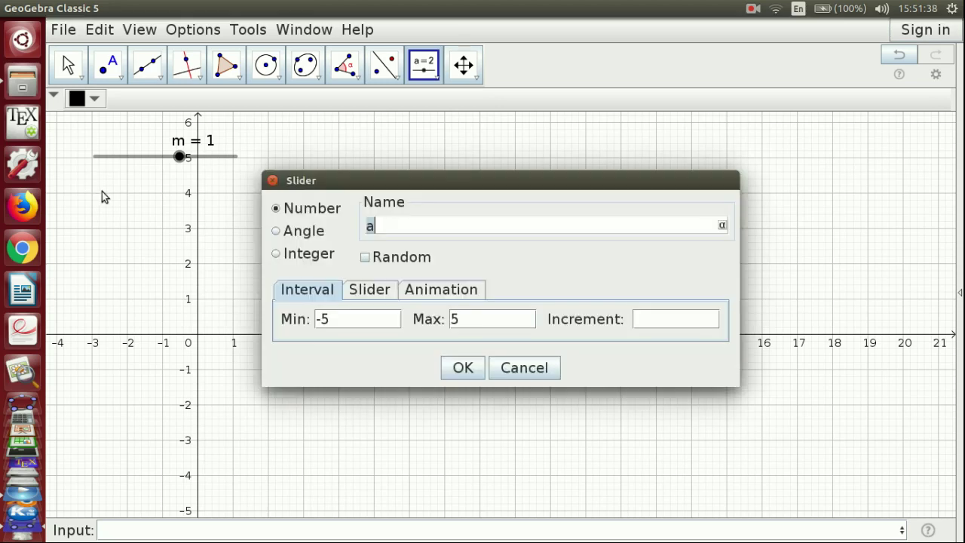
pyautogui.write('c')
pyautogui.click(461, 368)
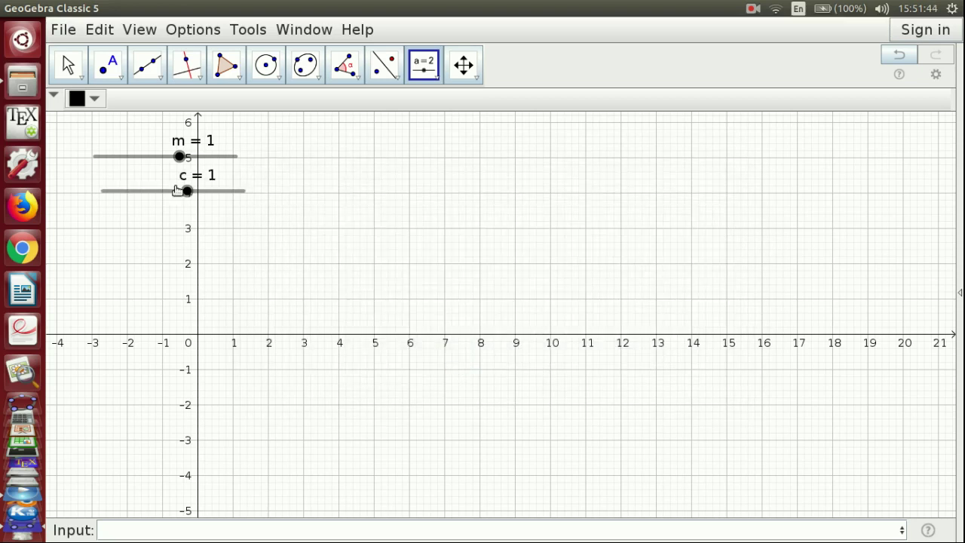
# Step: Move sliders m and c to the upper-left corner of the drawing area, keeping m above c
pyautogui.click(66, 64)
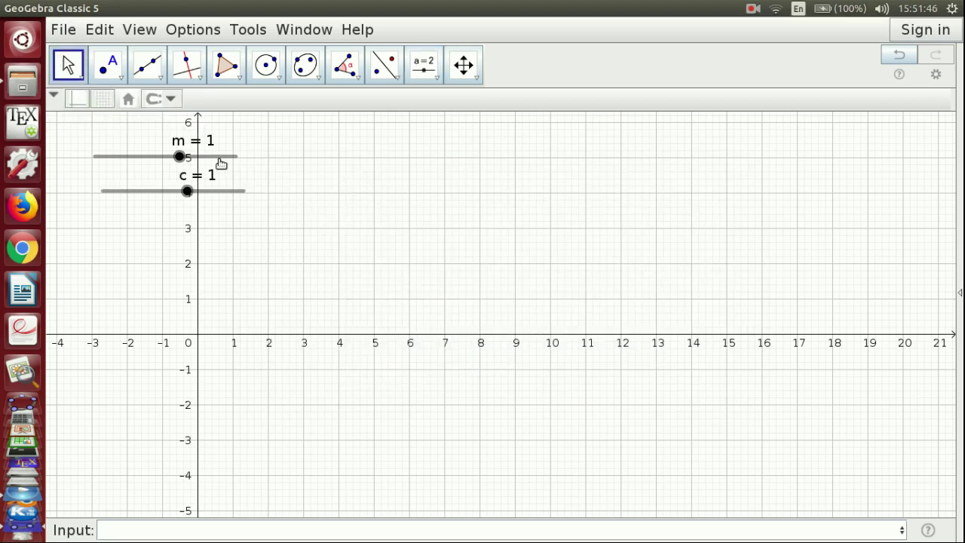
pyautogui.moveTo(221, 160); pyautogui.dragTo(182, 142)
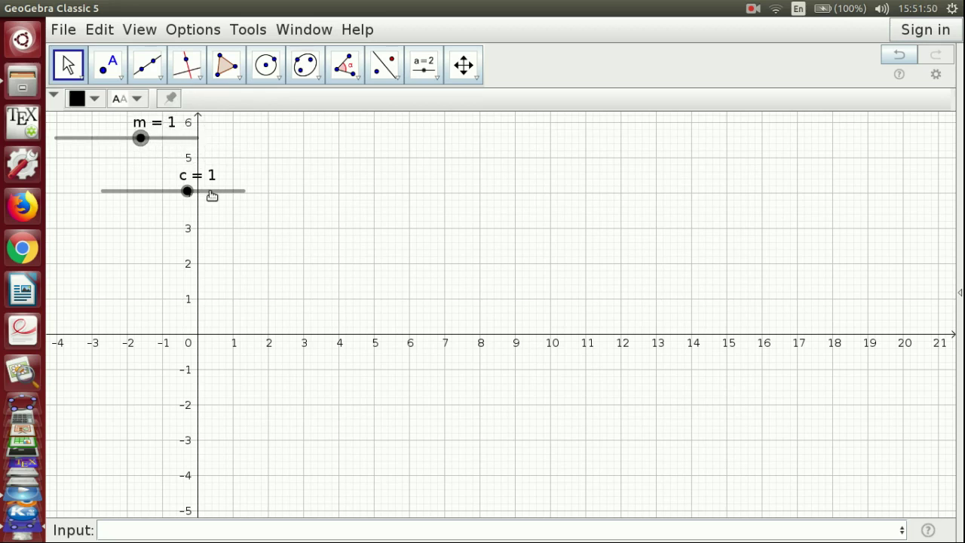
pyautogui.moveTo(212, 195); pyautogui.dragTo(167, 181)
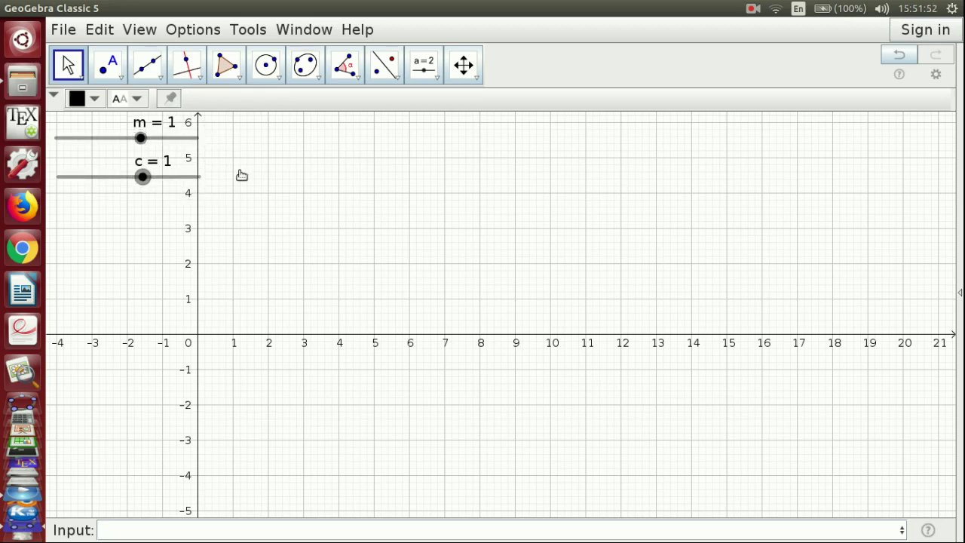
# Step: Plot the line y=mx+c controlled by the sliders m and c
pyautogui.click(467, 85)
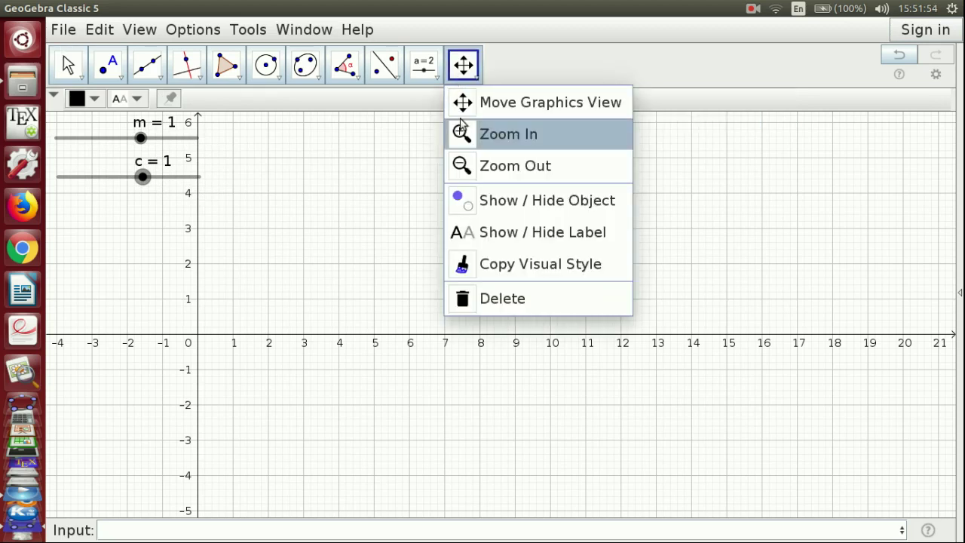
pyautogui.click(505, 106)
pyautogui.moveTo(410, 241); pyautogui.dragTo(737, 281)
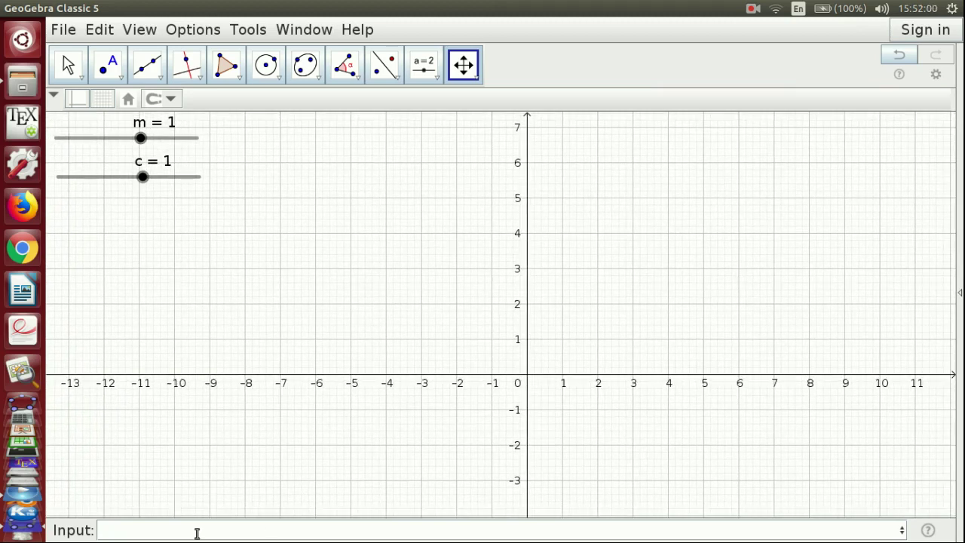
pyautogui.click(131, 529)
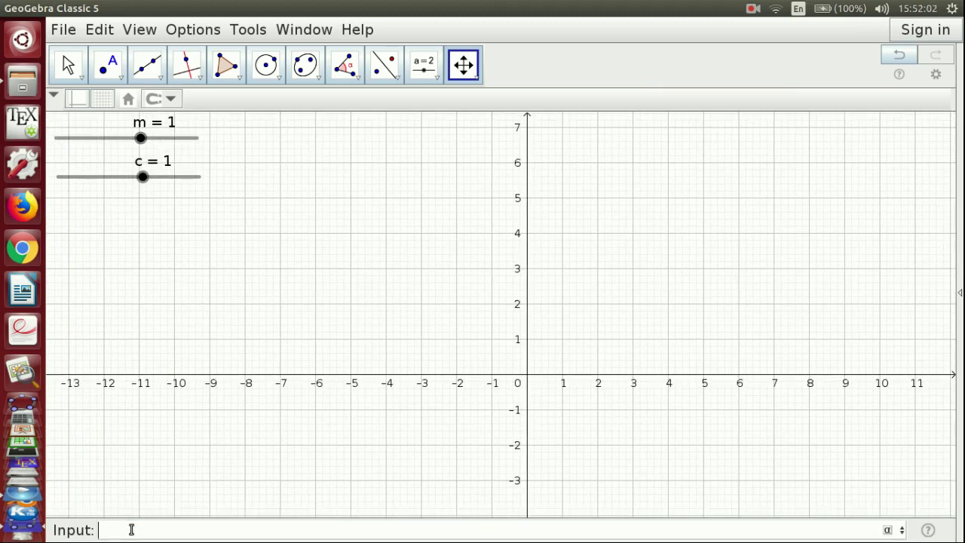
pyautogui.write('y=m')
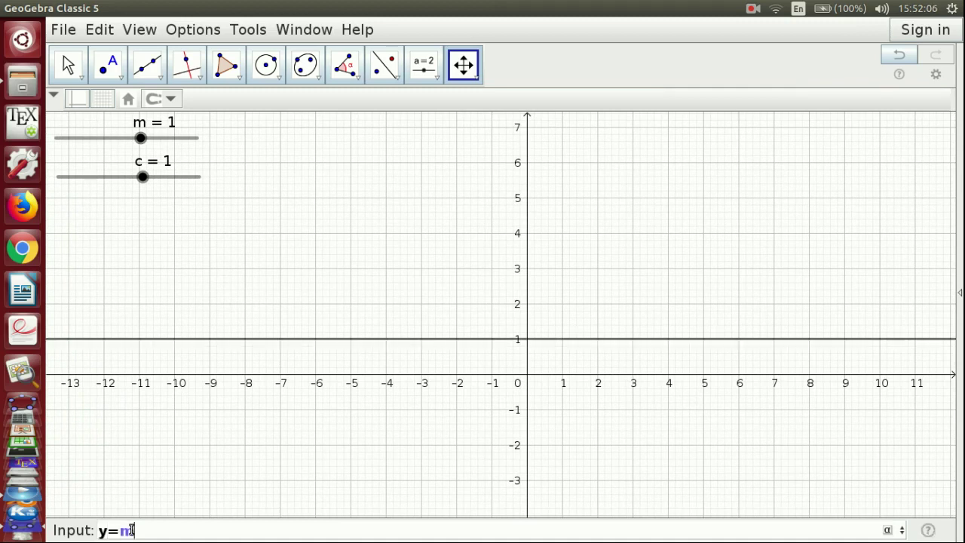
pyautogui.write('x+c')
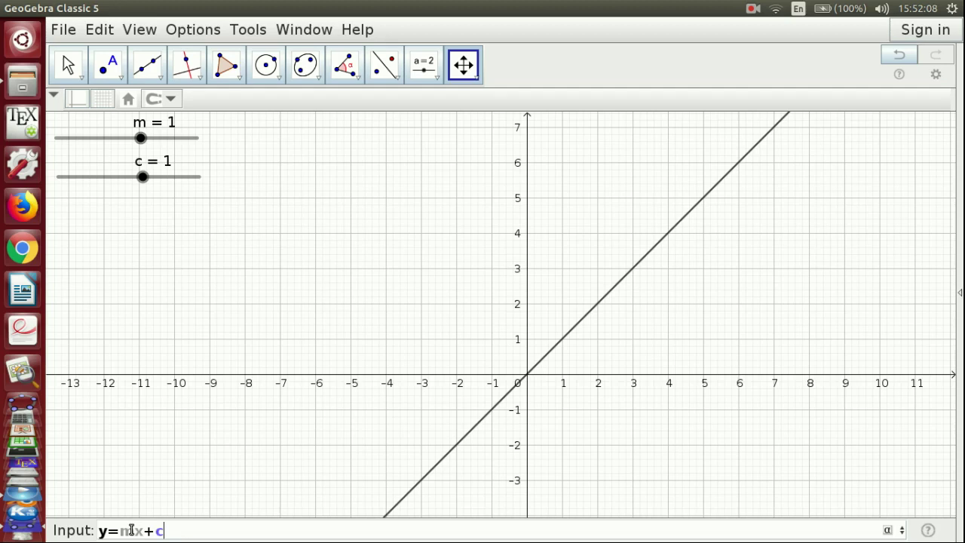
pyautogui.press('Return')
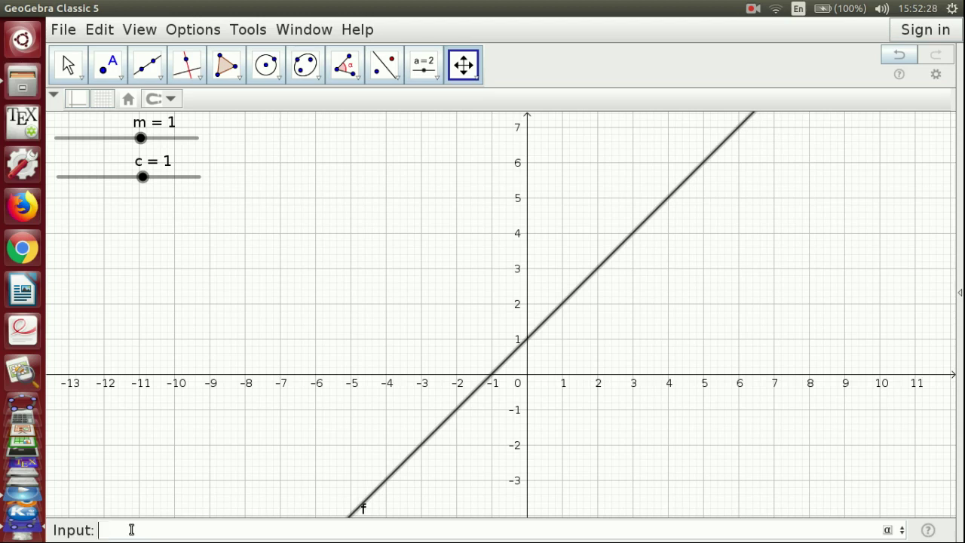
# Step: Create the intersection point of line f and the y-axis, and move its label to the left of the axis
pyautogui.click(119, 79)
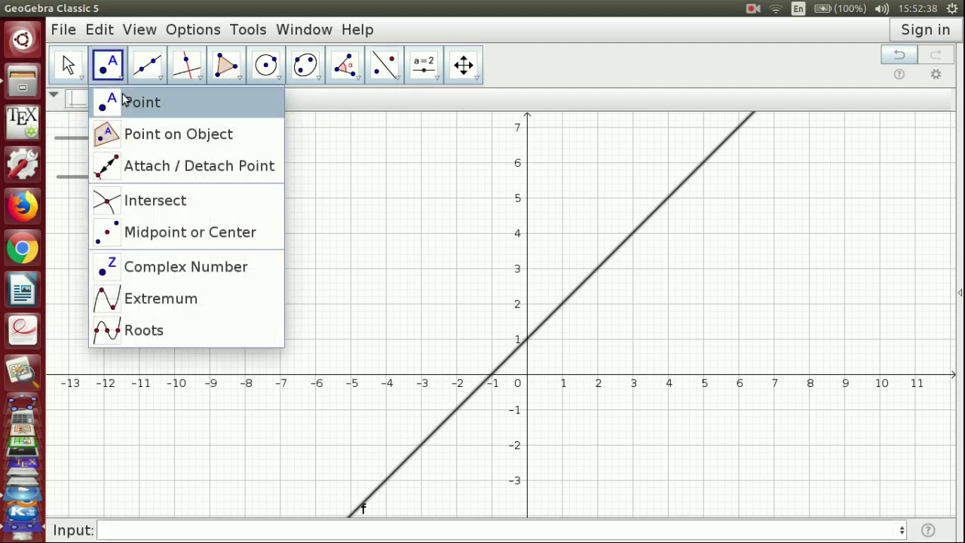
pyautogui.click(139, 202)
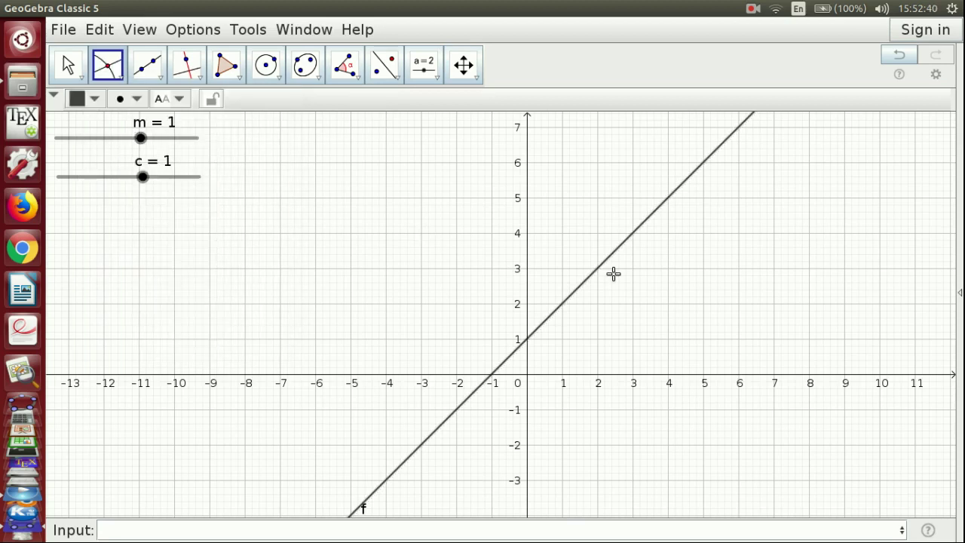
pyautogui.click(596, 274)
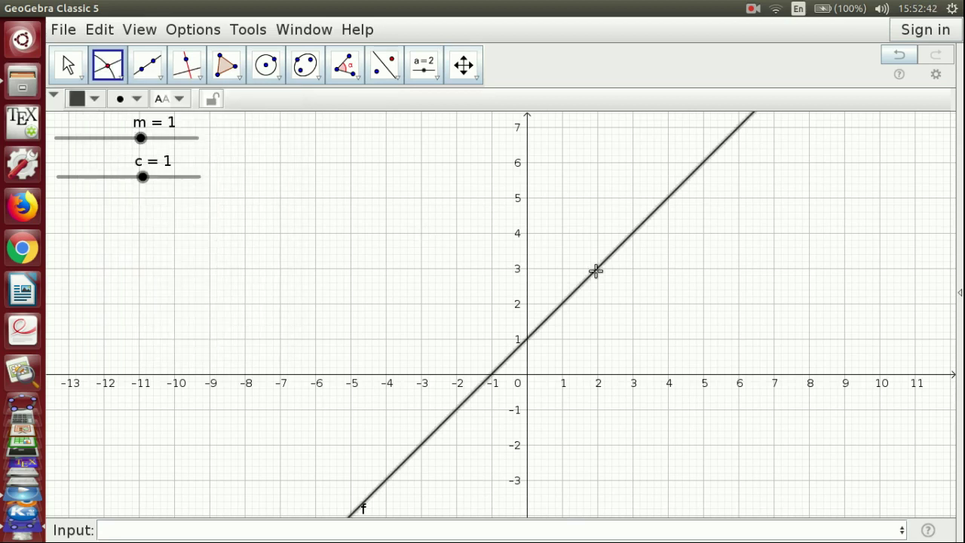
pyautogui.click(527, 251)
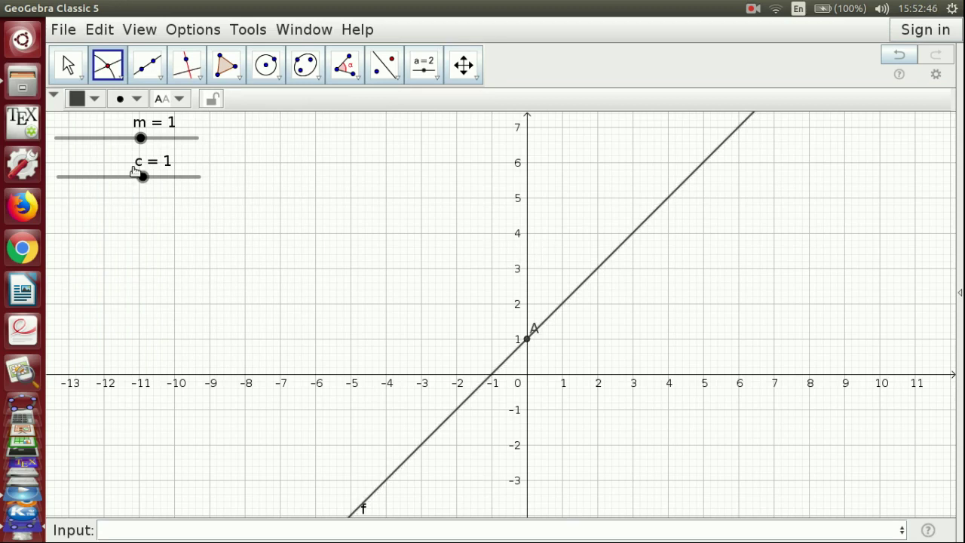
pyautogui.click(68, 66)
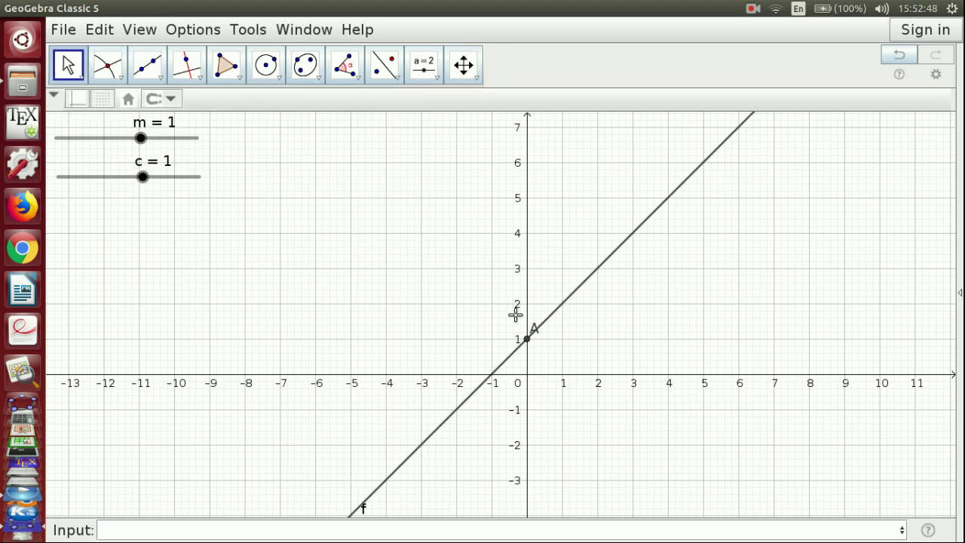
pyautogui.moveTo(533, 330); pyautogui.dragTo(509, 339)
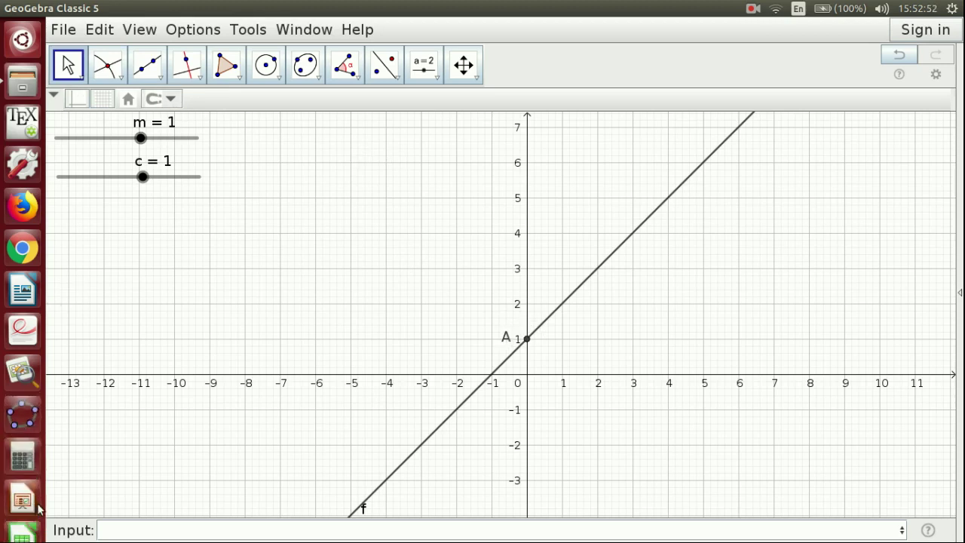
# Step: Create a point at the origin (0,0) and move its label to the lower left of the point
pyautogui.click(108, 531)
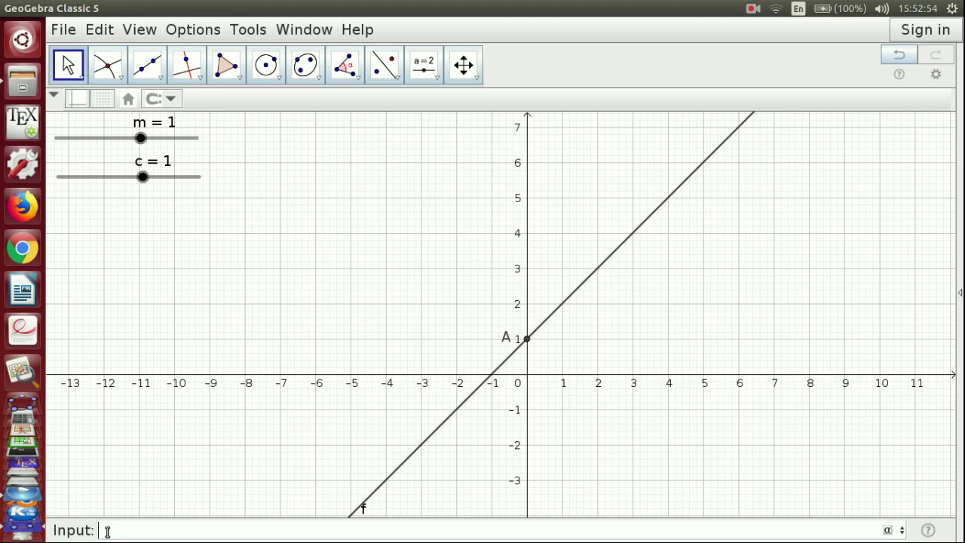
pyautogui.write('(0,0')
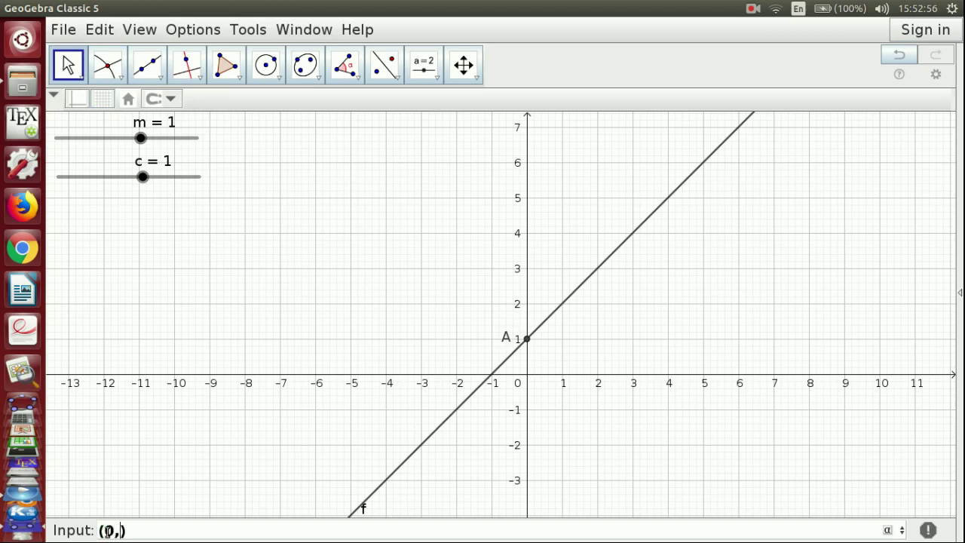
pyautogui.press('Return')
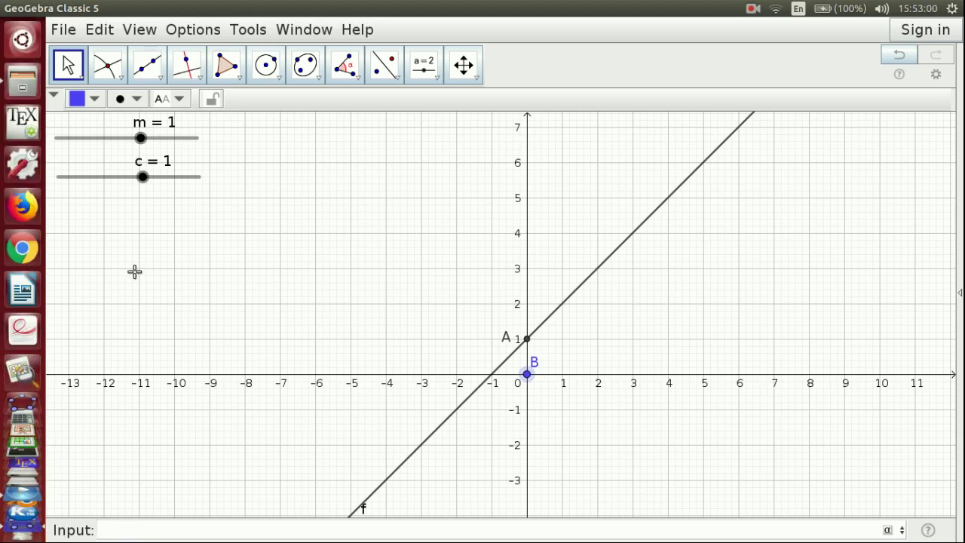
pyautogui.click(68, 66)
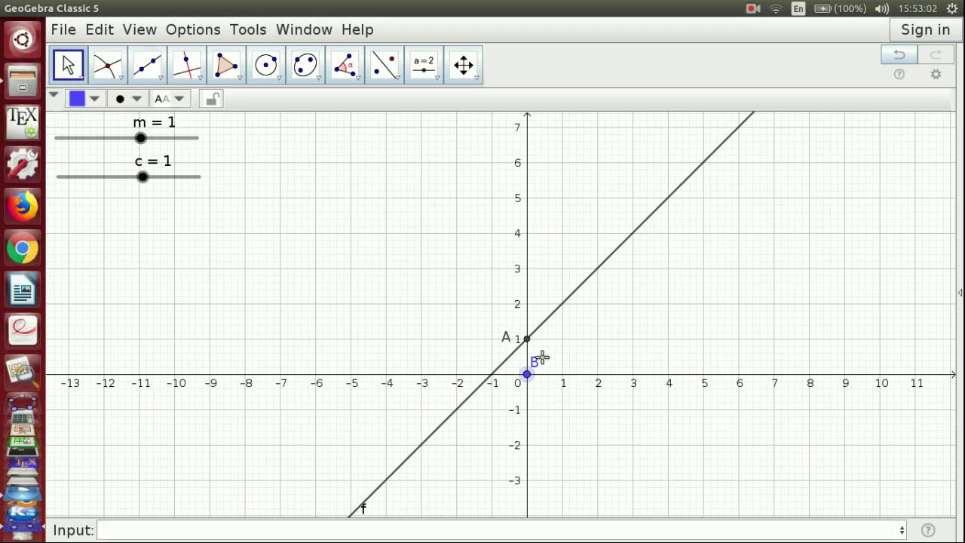
pyautogui.moveTo(535, 364); pyautogui.dragTo(510, 386)
# Step: Draw a segment from the origin point B to the y-intercept point A
pyautogui.click(159, 78)
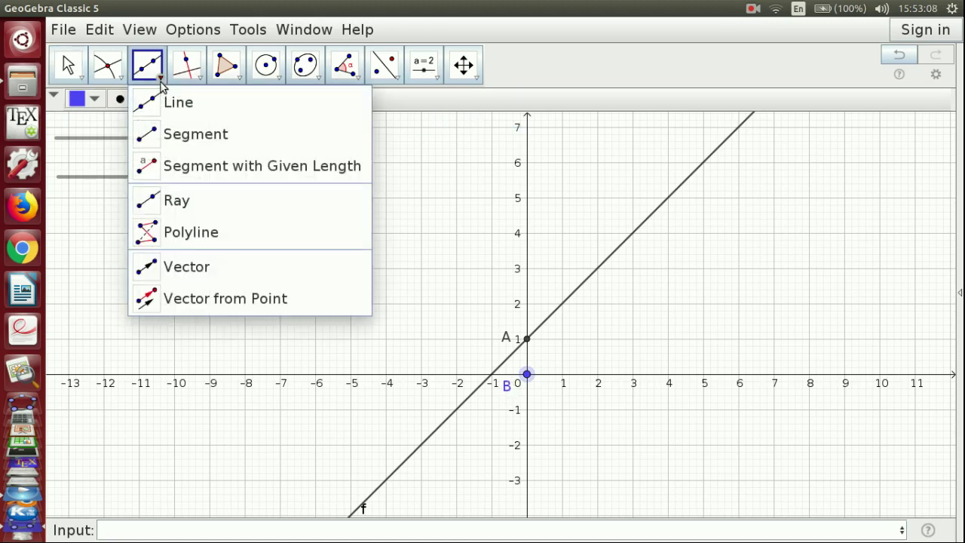
pyautogui.click(195, 136)
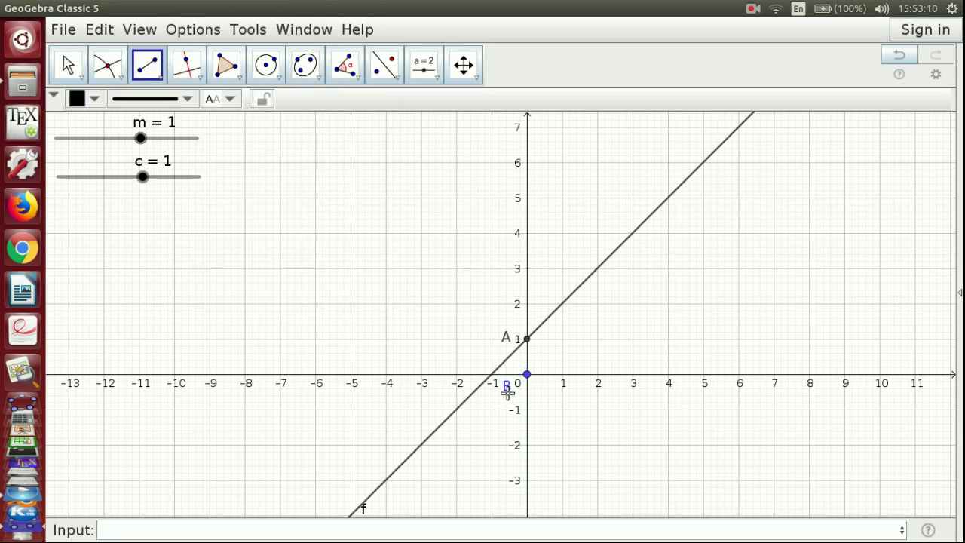
pyautogui.click(526, 374)
pyautogui.click(528, 340)
# Step: Set the color of the segment between B and A to orange (255, 102, 0)
pyautogui.rightClick(545, 357)
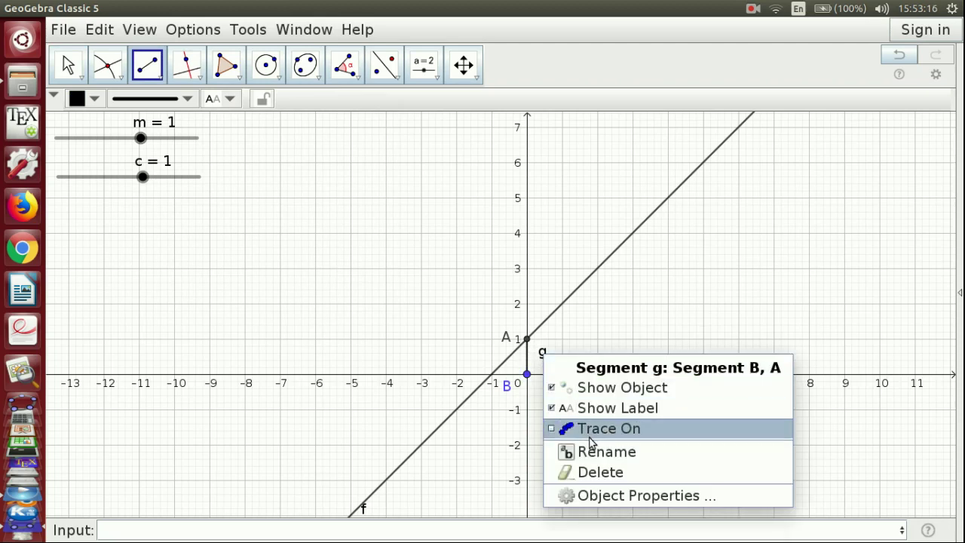
pyautogui.click(603, 497)
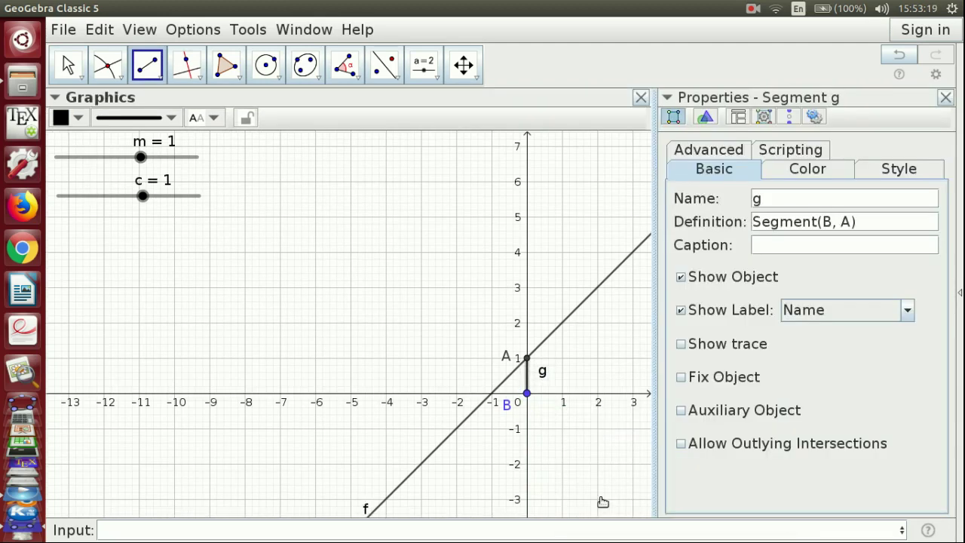
pyautogui.click(807, 170)
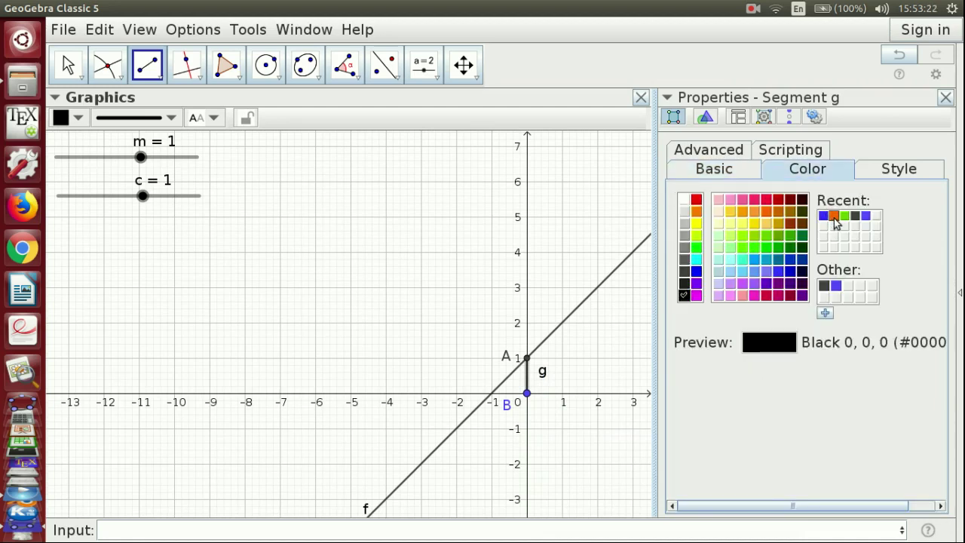
pyautogui.click(834, 219)
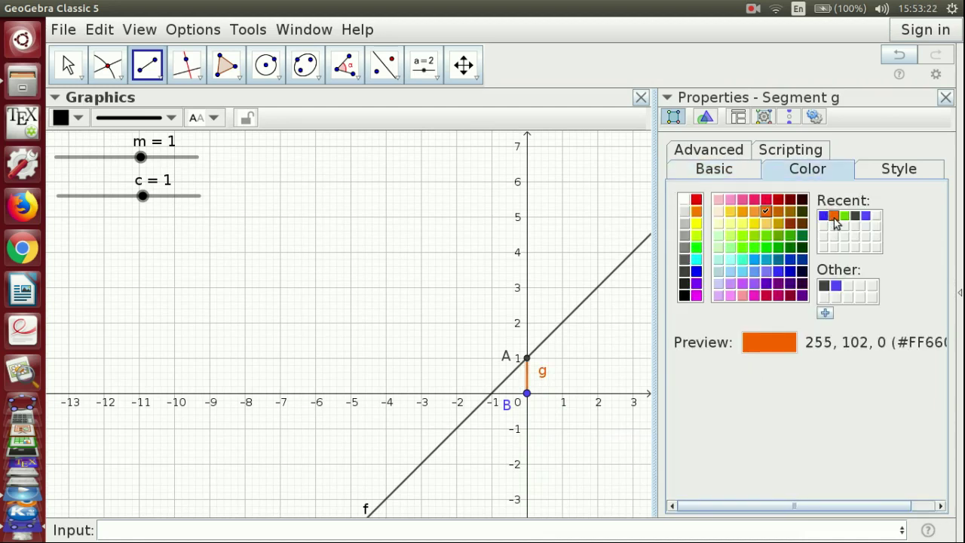
# Step: Give the orange segment between B and A a dashed line style and a line thickness of 7
pyautogui.click(891, 173)
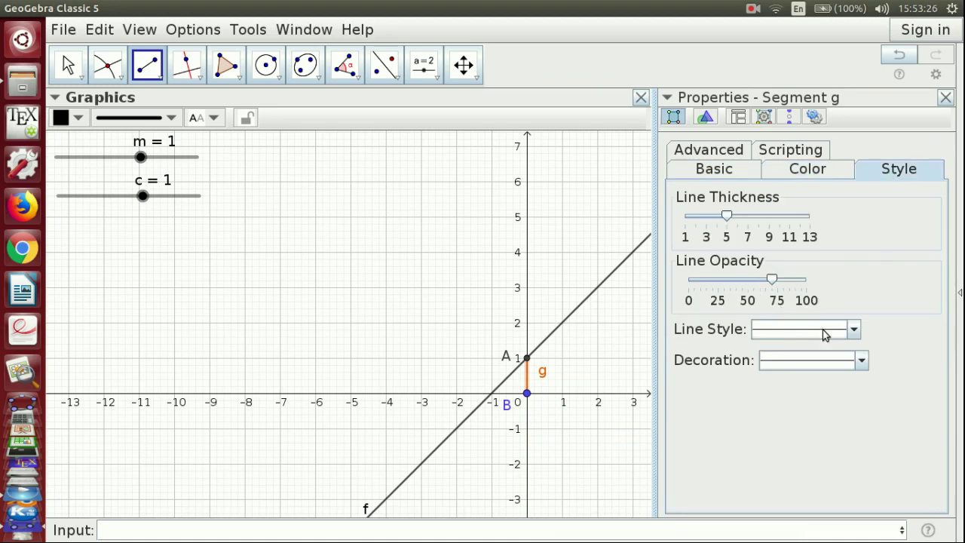
pyautogui.click(853, 330)
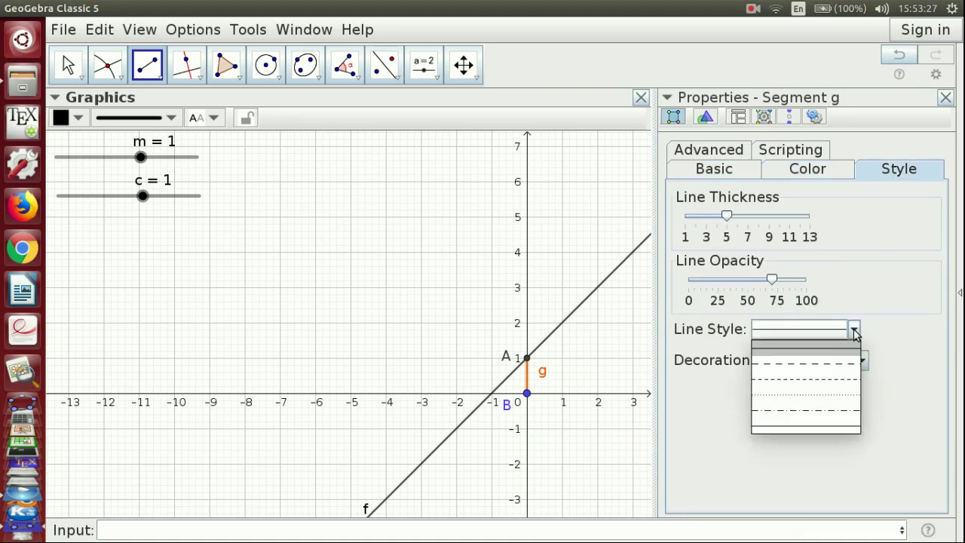
pyautogui.click(833, 366)
pyautogui.moveTo(728, 217); pyautogui.dragTo(750, 220)
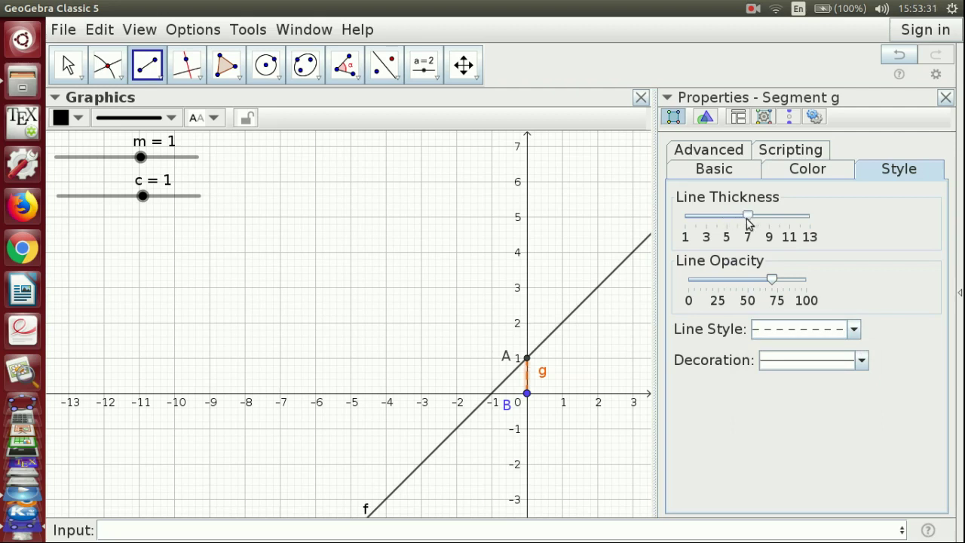
# Step: Set the label of the segment between B and A to show its value, and close the segment's properties
pyautogui.click(729, 172)
pyautogui.click(907, 310)
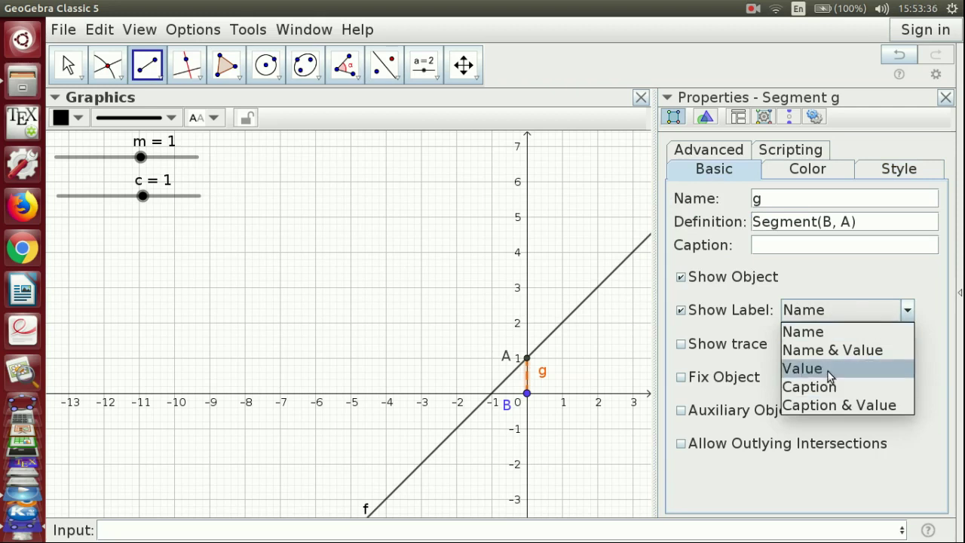
pyautogui.click(829, 369)
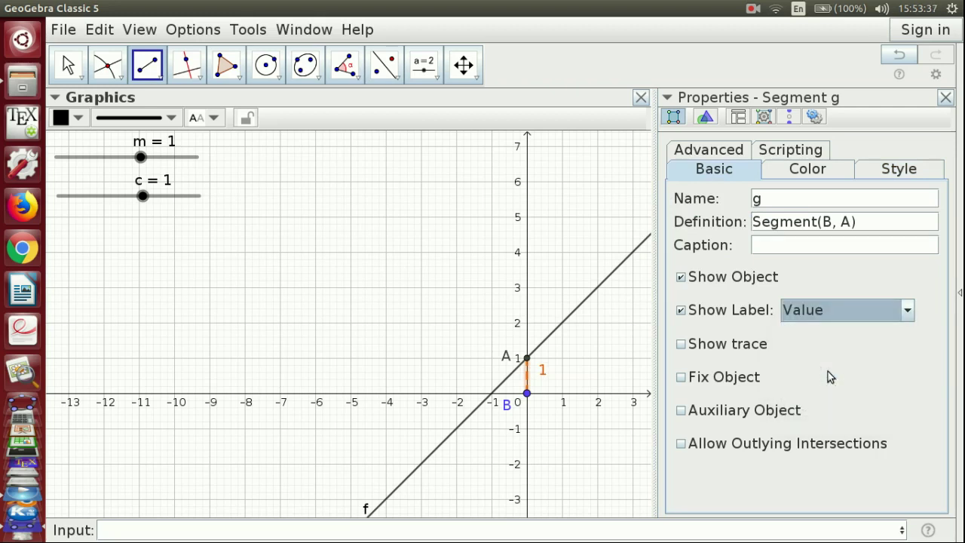
pyautogui.click(945, 97)
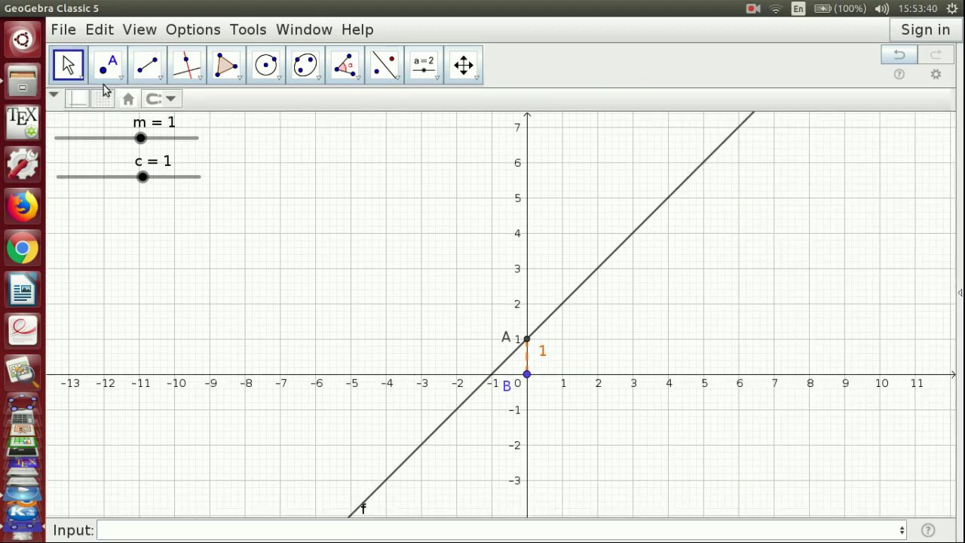
# Step: Test the y-intercept segment by moving slider c to 5 and back down to 0.8
pyautogui.click(68, 65)
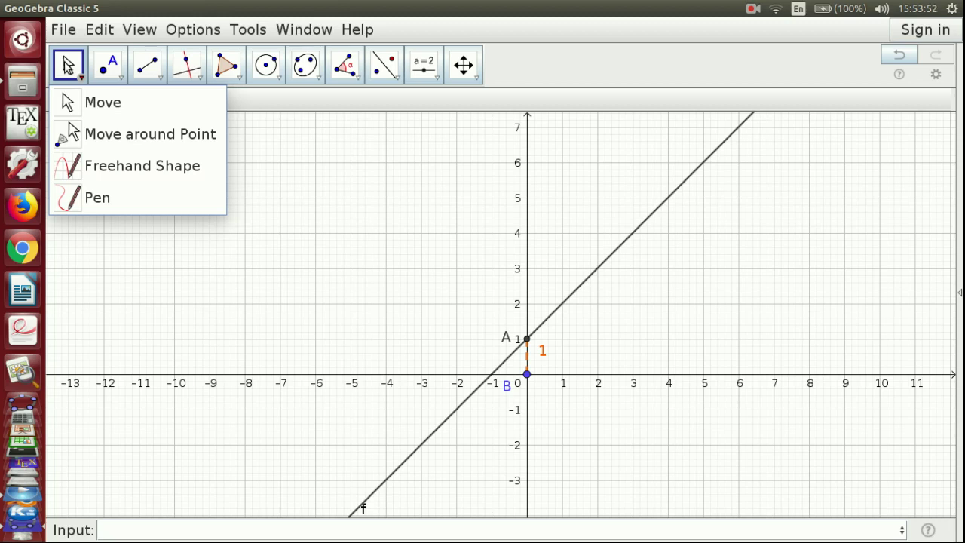
pyautogui.click(477, 76)
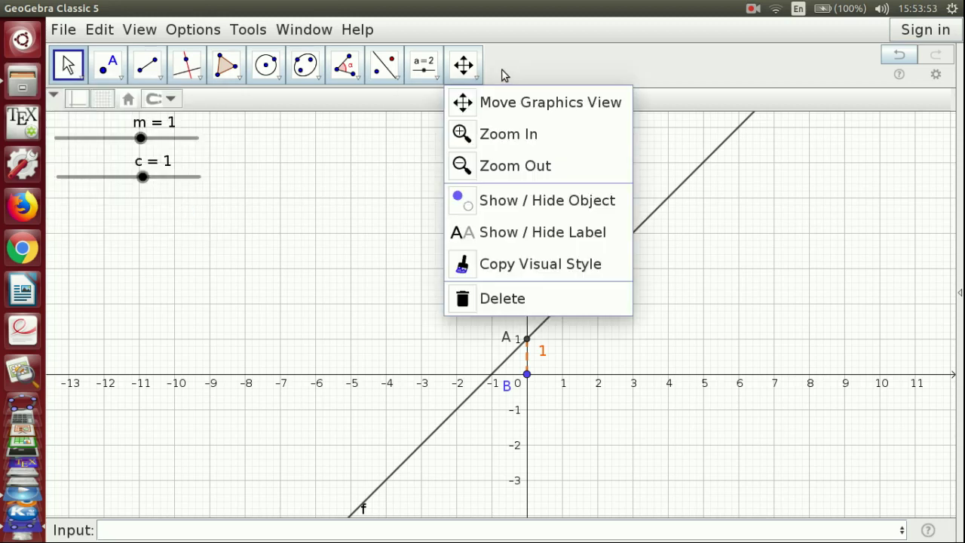
pyautogui.click(555, 69)
pyautogui.moveTo(146, 184); pyautogui.dragTo(197, 180)
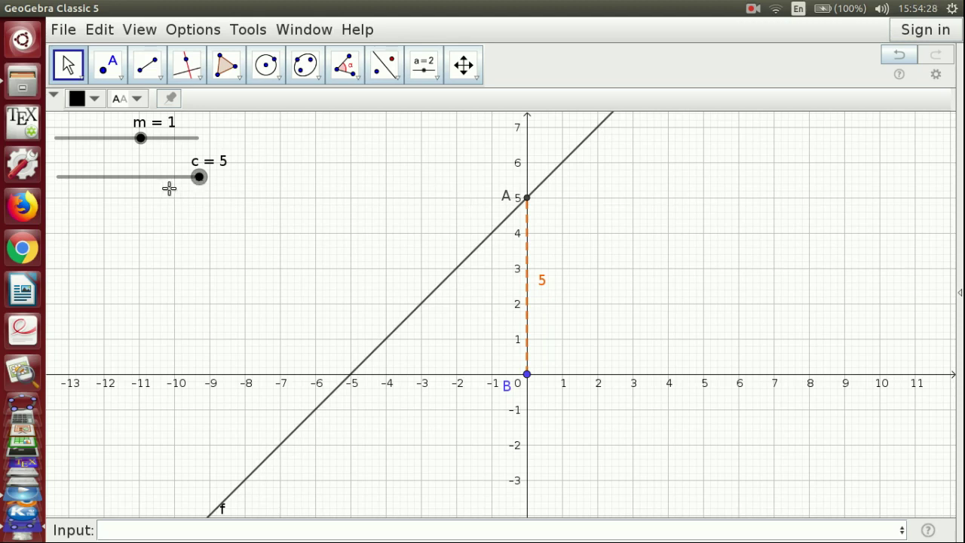
pyautogui.moveTo(199, 177); pyautogui.dragTo(140, 176)
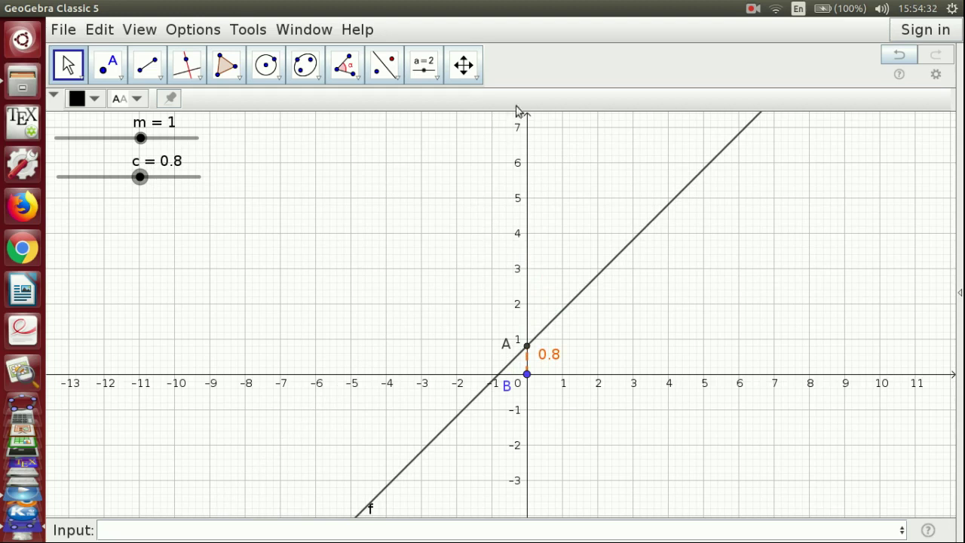
# Step: Add a slope triangle to line f with the Slope tool
pyautogui.click(463, 63)
pyautogui.moveTo(674, 295); pyautogui.dragTo(670, 392)
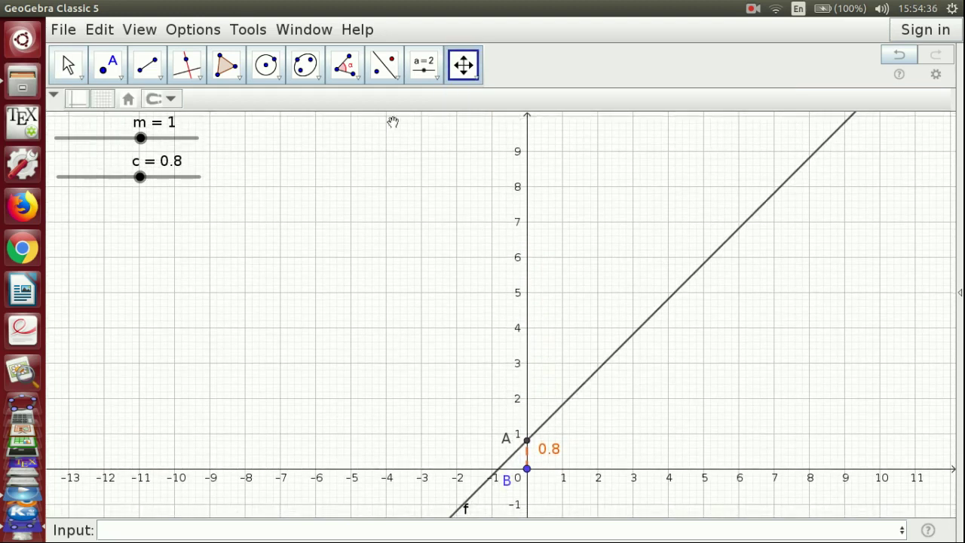
pyautogui.click(346, 68)
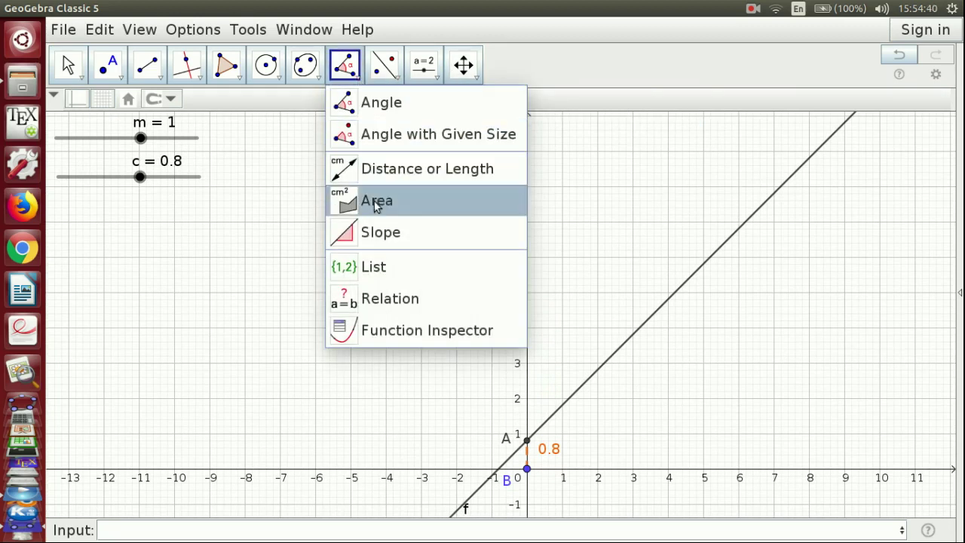
pyautogui.click(379, 233)
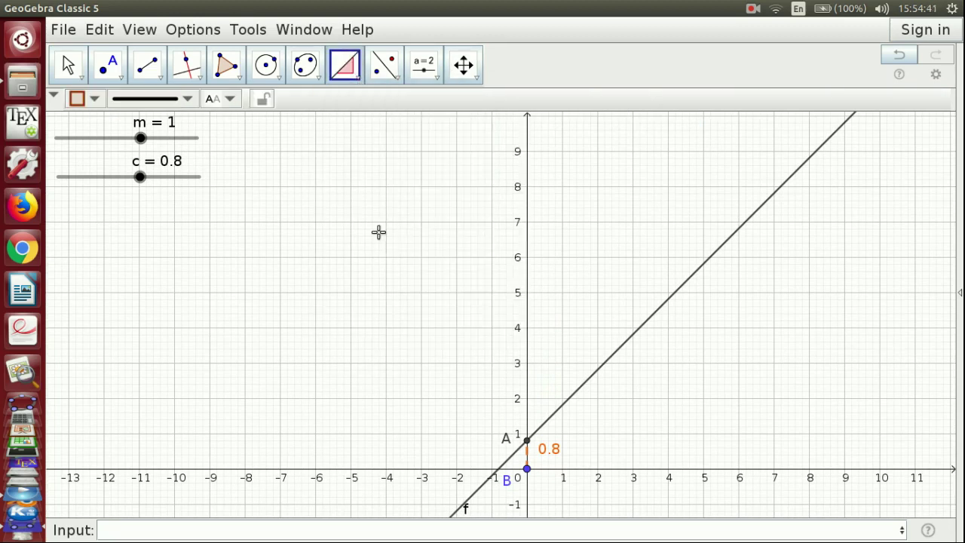
pyautogui.click(622, 345)
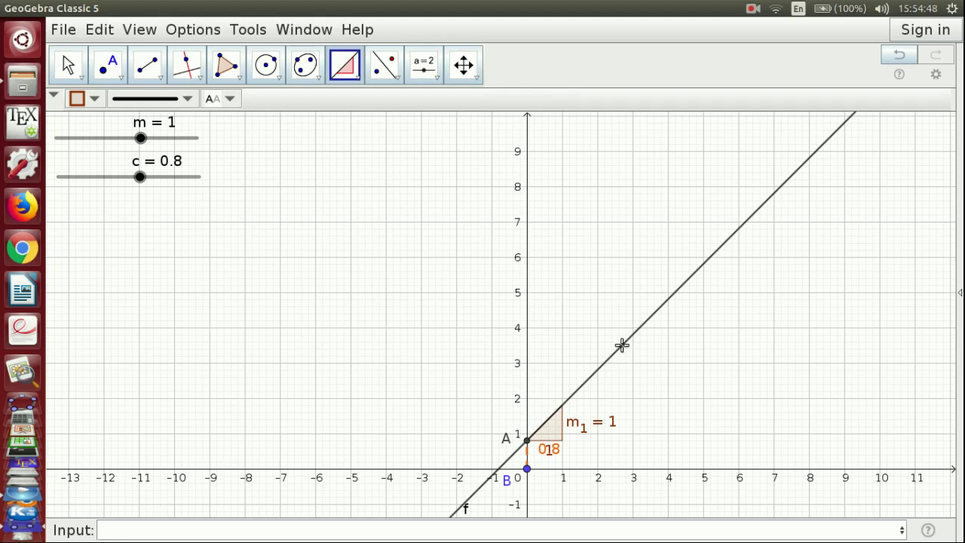
# Step: Set slider c to 3 and slider m to 1.3, trying m = 1.6 along the way
pyautogui.moveTo(141, 176); pyautogui.dragTo(159, 177)
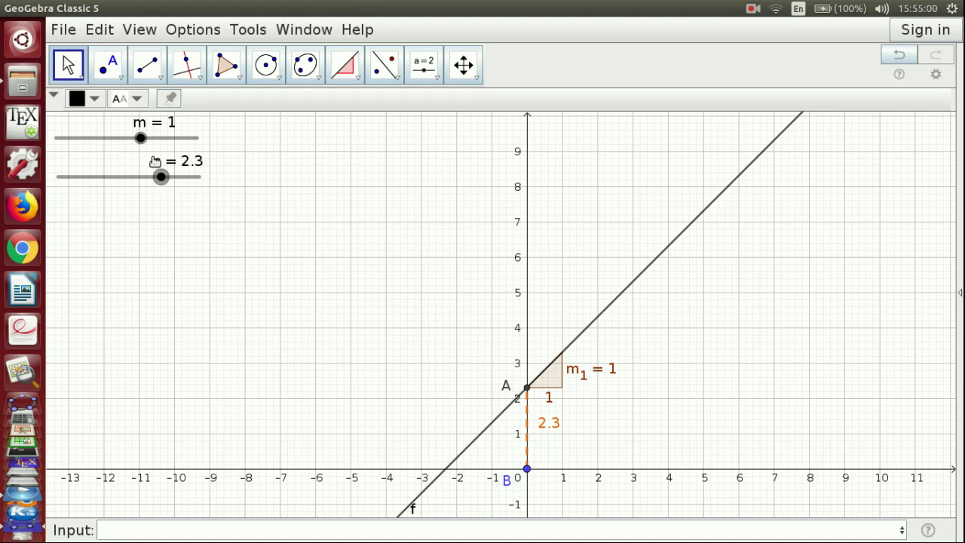
pyautogui.moveTo(159, 177); pyautogui.dragTo(170, 177)
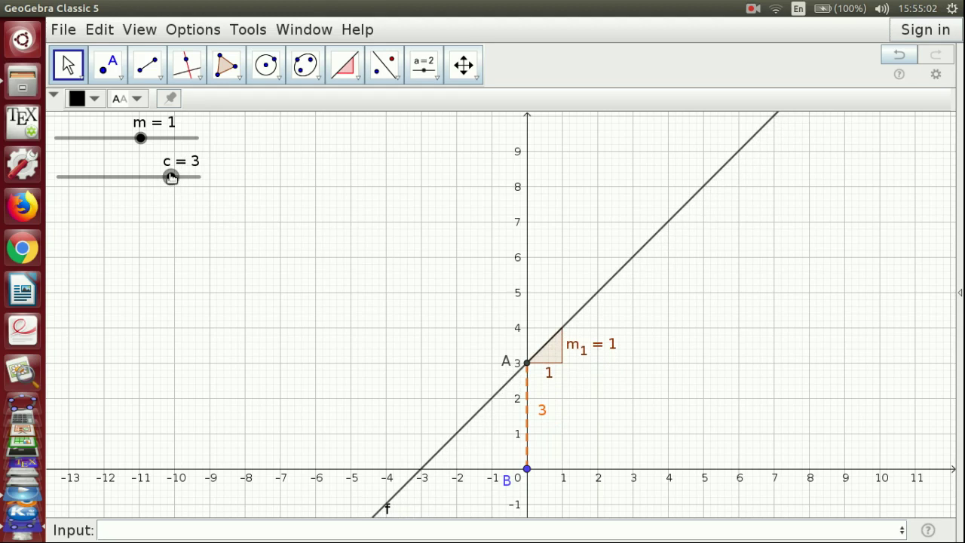
pyautogui.moveTo(142, 140); pyautogui.dragTo(149, 140)
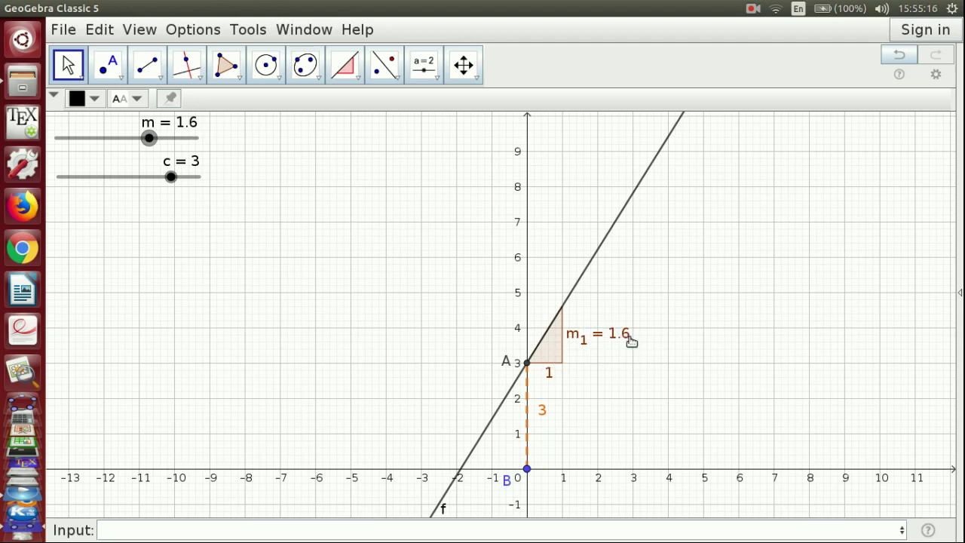
pyautogui.moveTo(149, 139)
pyautogui.mouseDown()
pyautogui.moveTo(132, 139)
pyautogui.moveTo(165, 140)
pyautogui.moveTo(148, 148)
pyautogui.mouseUp()
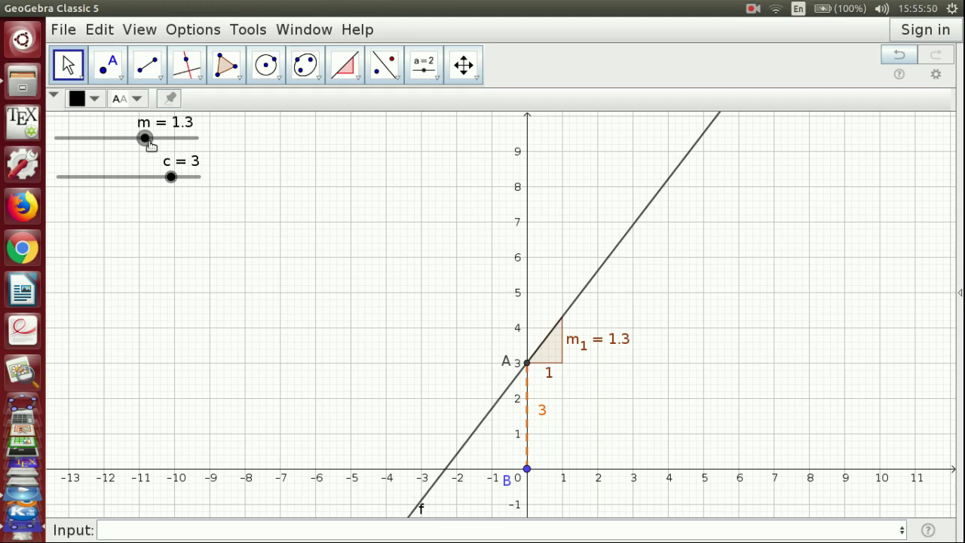
# Step: Construct a perpendicular to line f through a new point on it at about (2.4, 6.1), and add the perpendicular's slope triangle
pyautogui.click(190, 67)
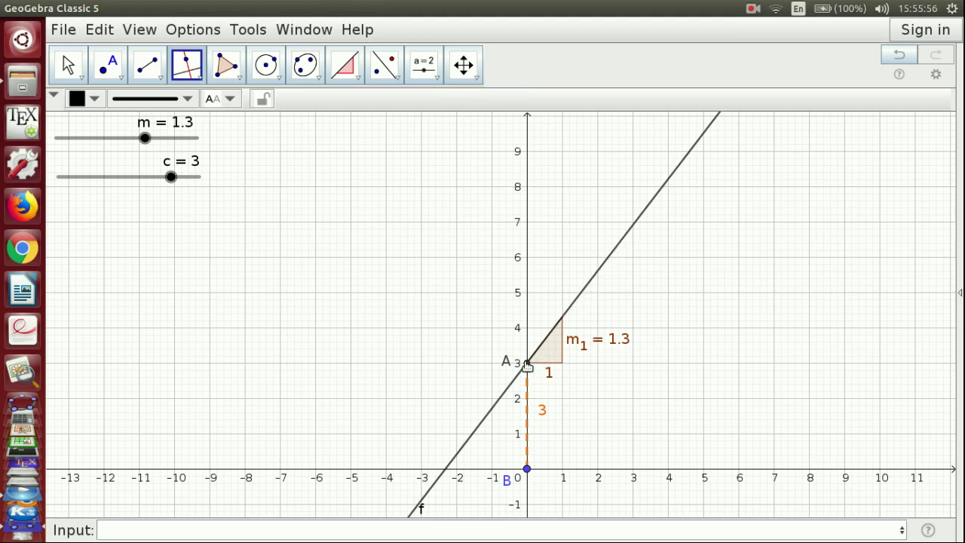
pyautogui.click(606, 261)
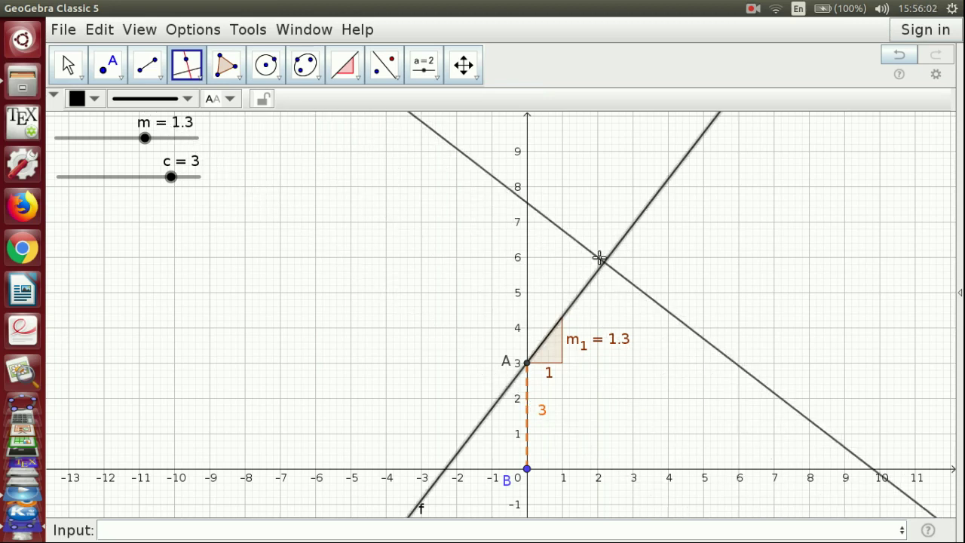
pyautogui.click(613, 253)
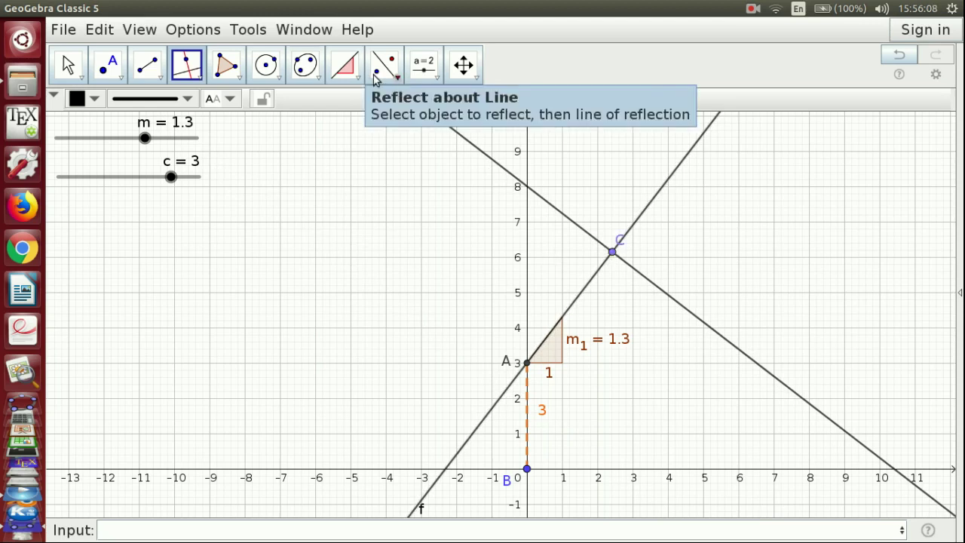
pyautogui.click(343, 64)
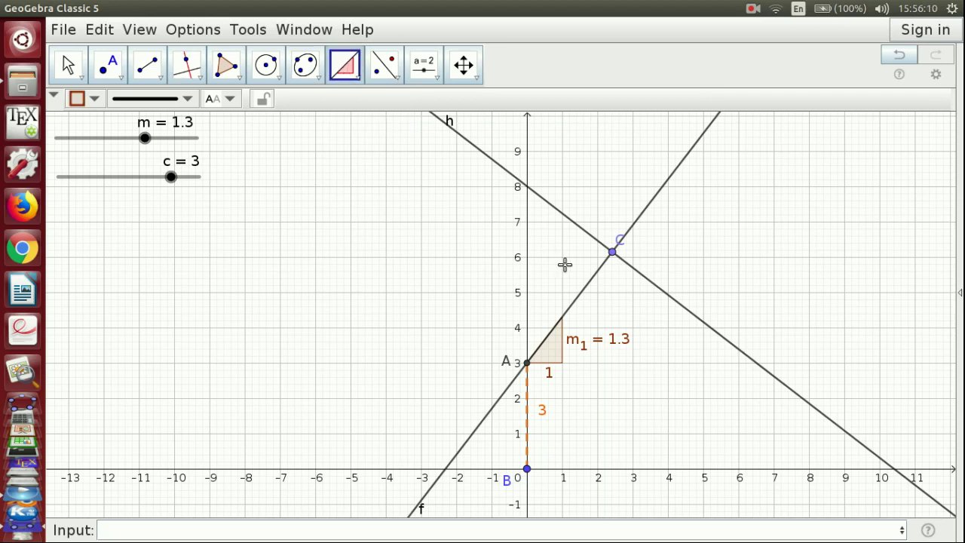
pyautogui.click(652, 281)
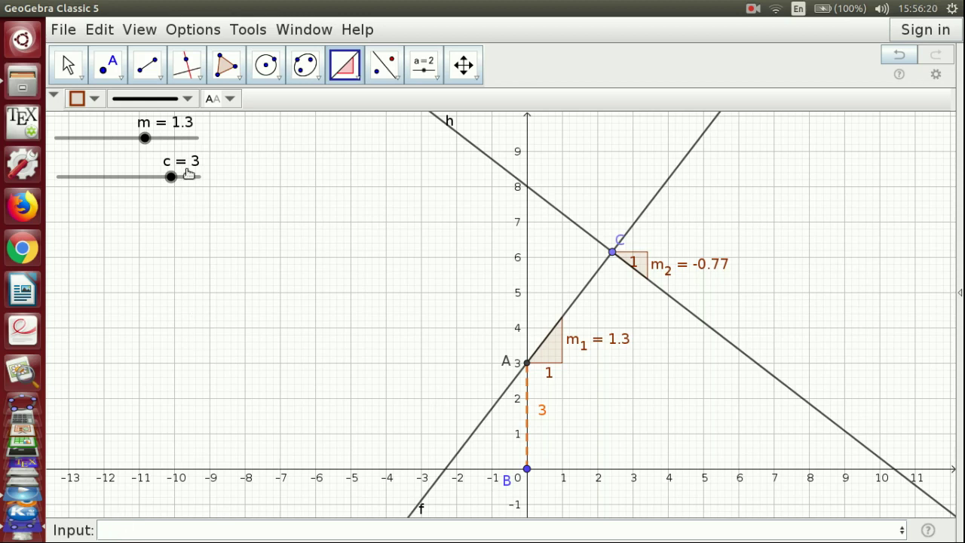
# Step: Set slider m to 1.5 and slider c to 3.1
pyautogui.moveTo(144, 138)
pyautogui.mouseDown()
pyautogui.moveTo(123, 143)
pyautogui.moveTo(149, 144)
pyautogui.mouseUp()
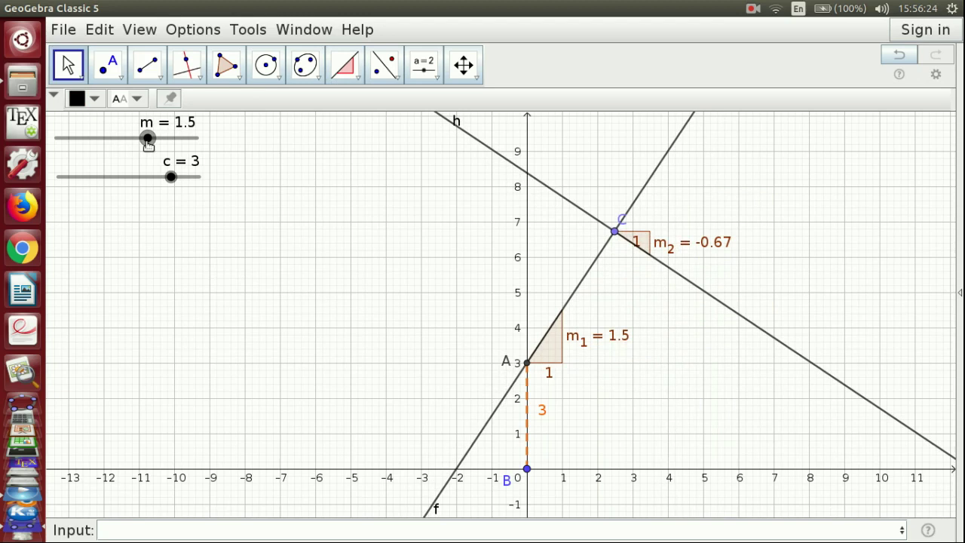
pyautogui.moveTo(172, 178)
pyautogui.mouseDown()
pyautogui.moveTo(121, 178)
pyautogui.moveTo(201, 171)
pyautogui.moveTo(150, 168)
pyautogui.moveTo(198, 159)
pyautogui.moveTo(171, 160)
pyautogui.mouseUp()
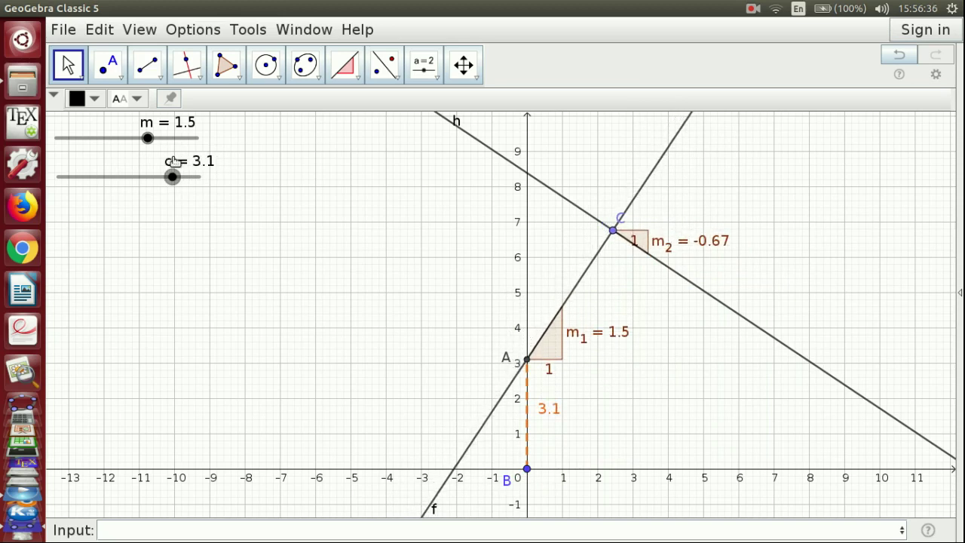
# Step: Define the number k=m_1*m_2 as the product of the two lines' slopes
pyautogui.click(117, 529)
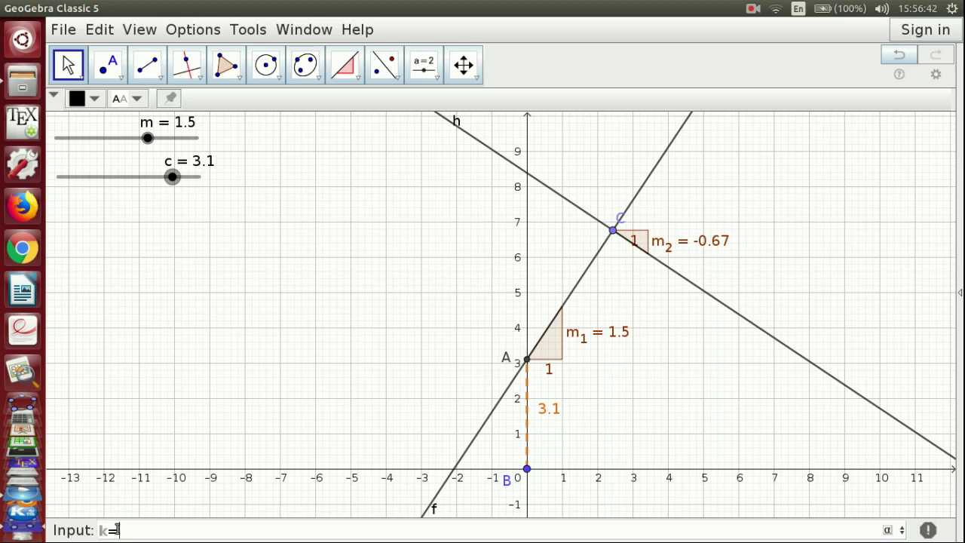
pyautogui.write('k=m ')
pyautogui.write('1')
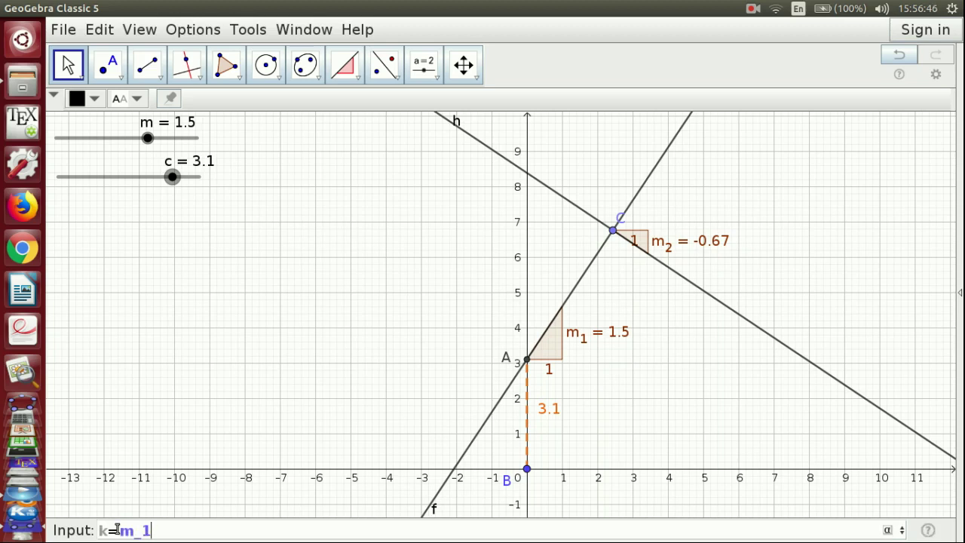
pyautogui.write('*m_2')
pyautogui.press('Return')
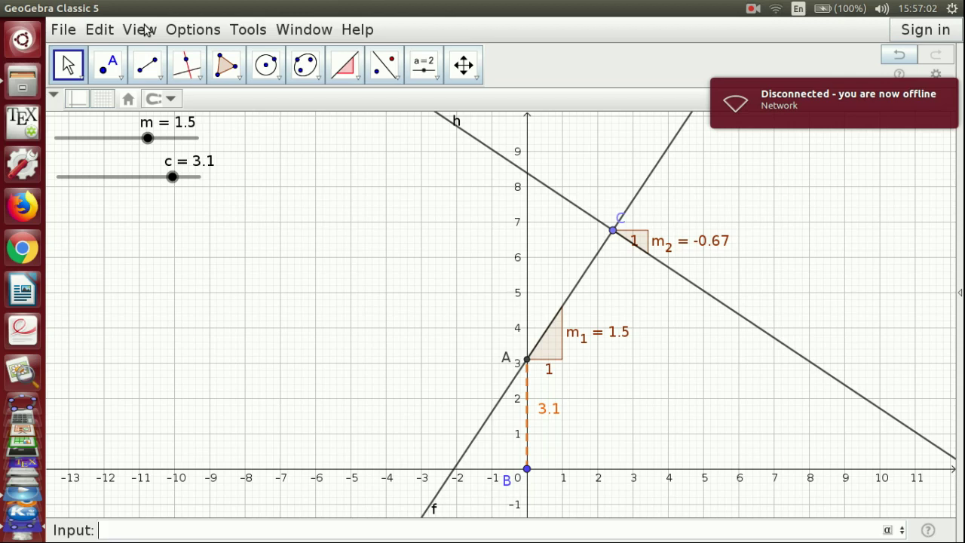
# Step: Start a text object below the sliders at about (-11.5, 6.3) with the wording "Product of slopes"
pyautogui.click(435, 79)
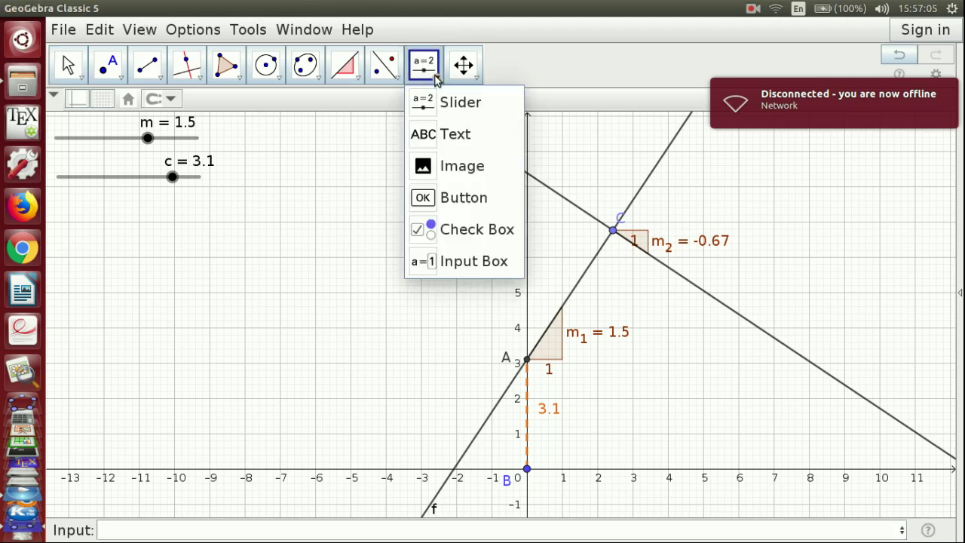
pyautogui.click(438, 134)
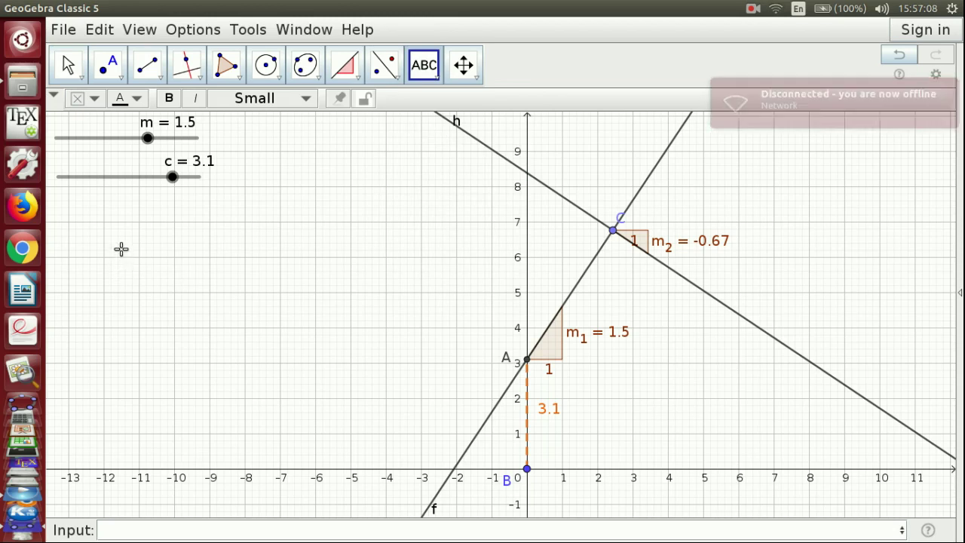
pyautogui.click(121, 246)
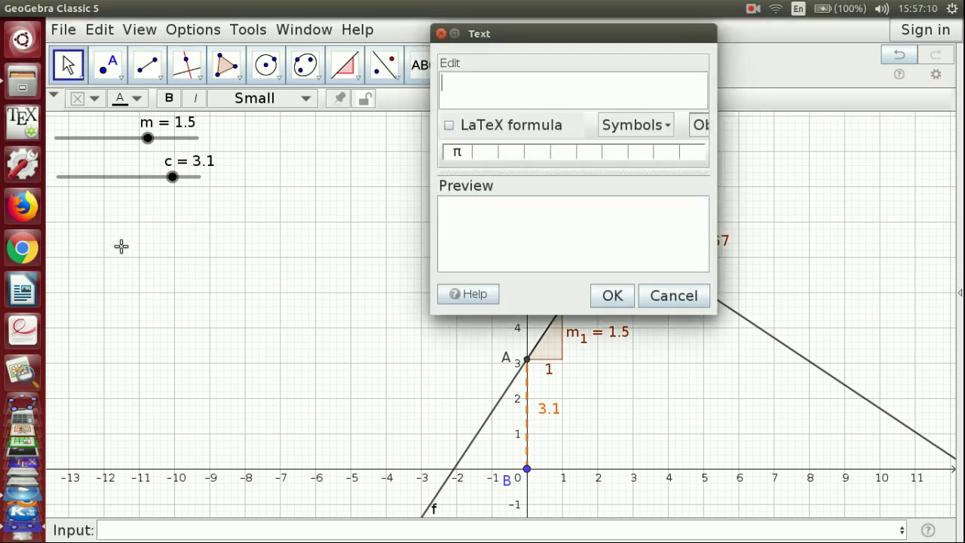
pyautogui.write('Prod')
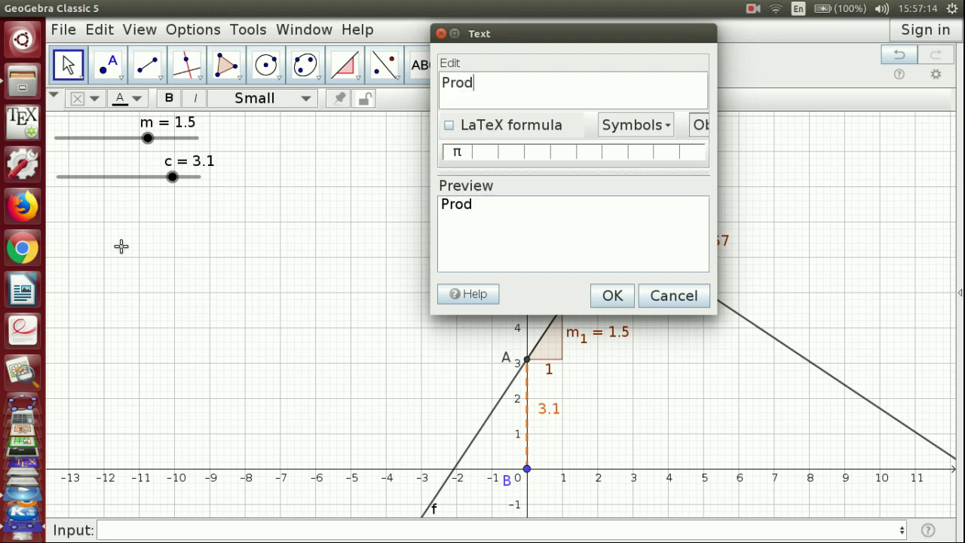
pyautogui.write('uvct o')
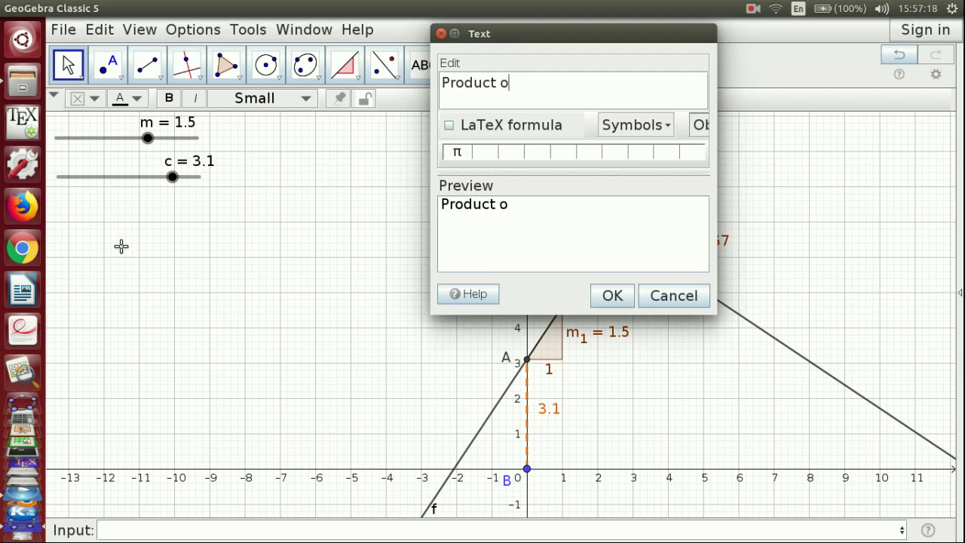
pyautogui.write('f slop')
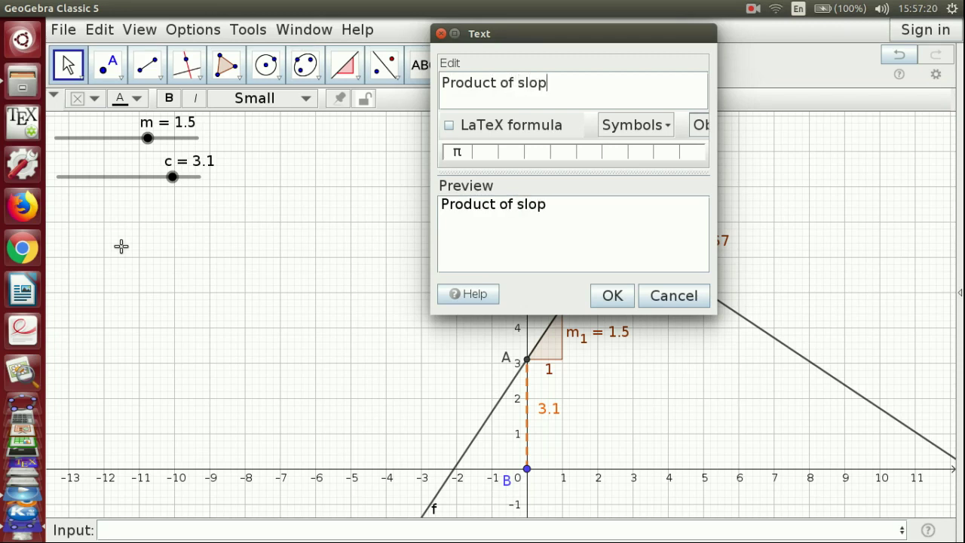
pyautogui.write('es')
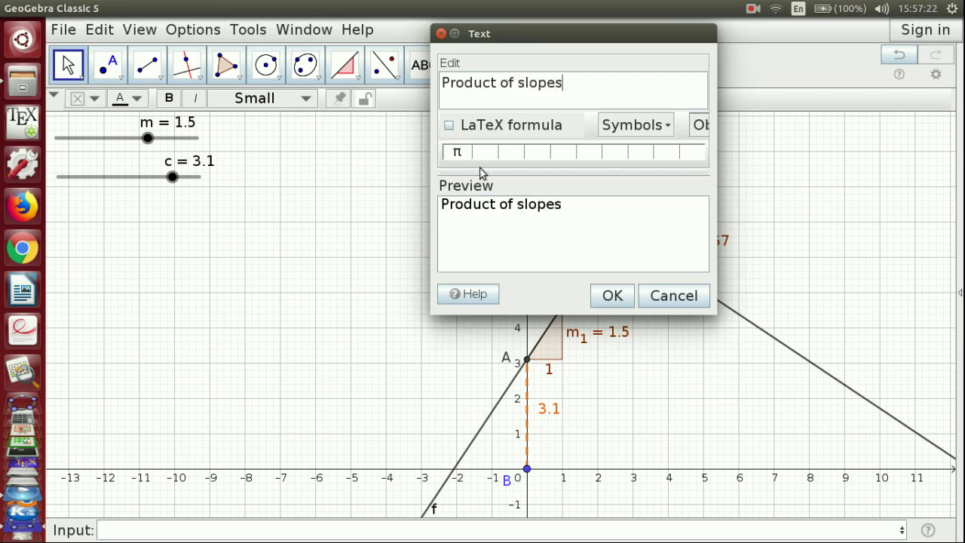
# Step: Complete the text with an equals sign and a linked object box for k, and place it in the drawing
pyautogui.click(695, 127)
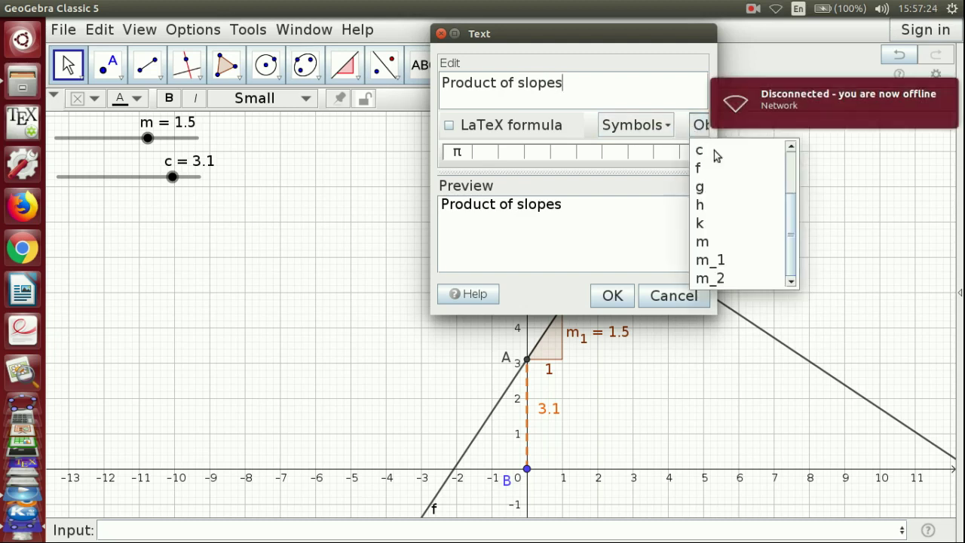
pyautogui.moveTo(795, 221); pyautogui.dragTo(779, 136)
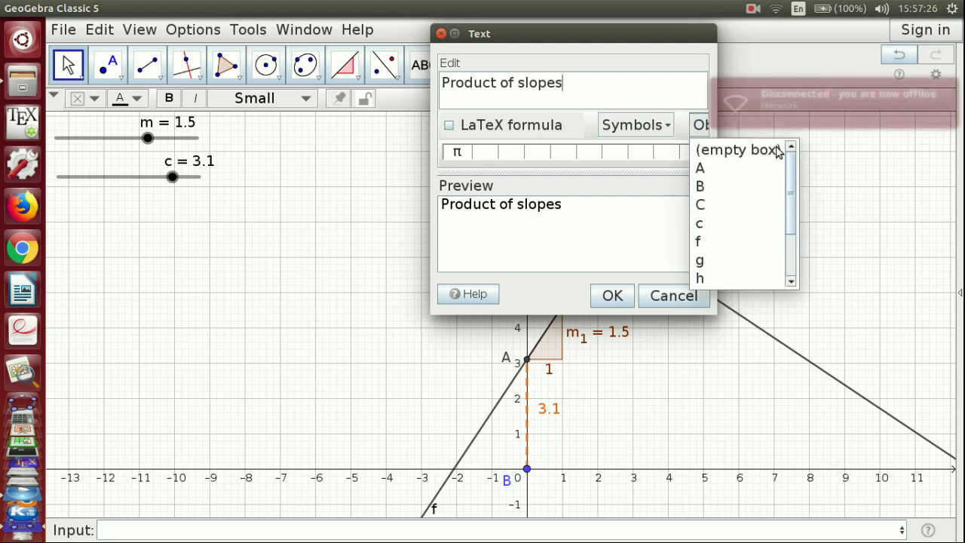
pyautogui.click(757, 147)
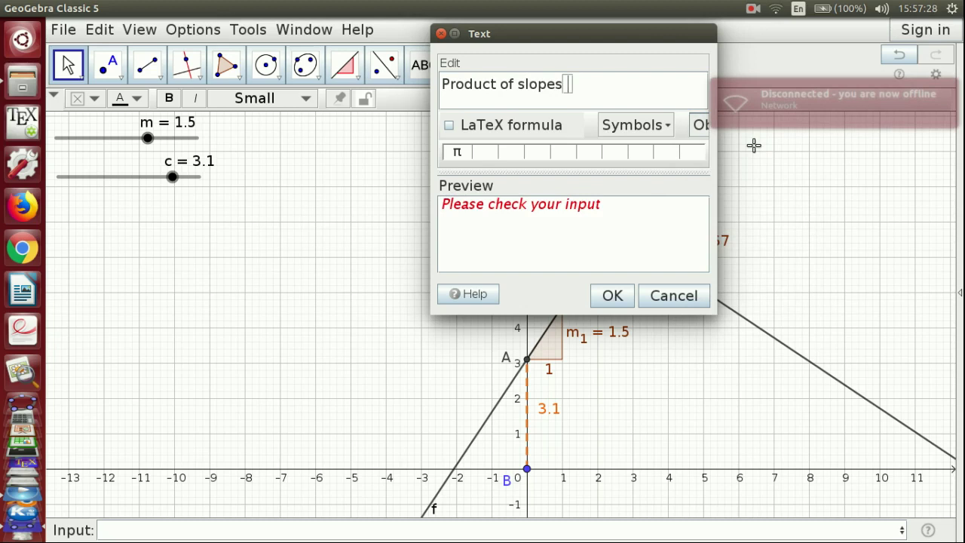
pyautogui.write('k')
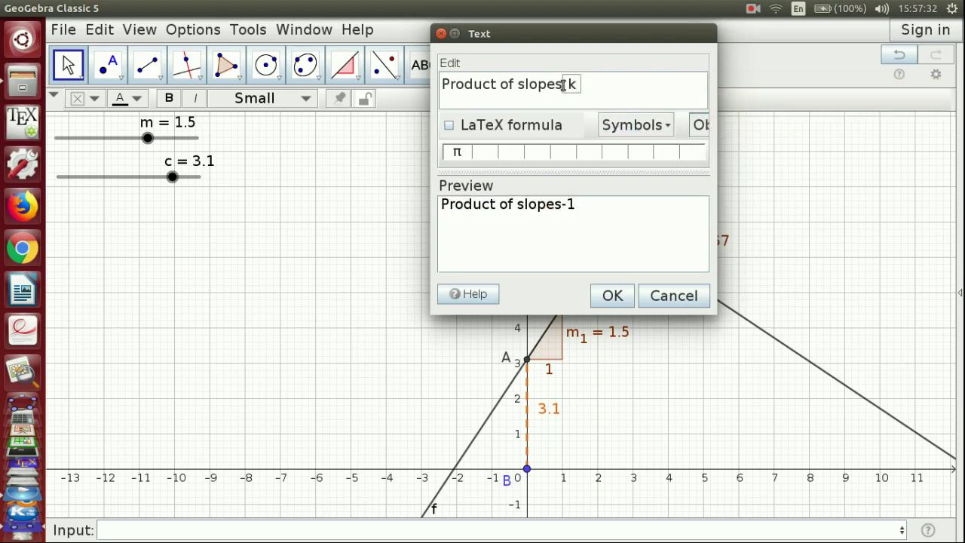
pyautogui.write('=')
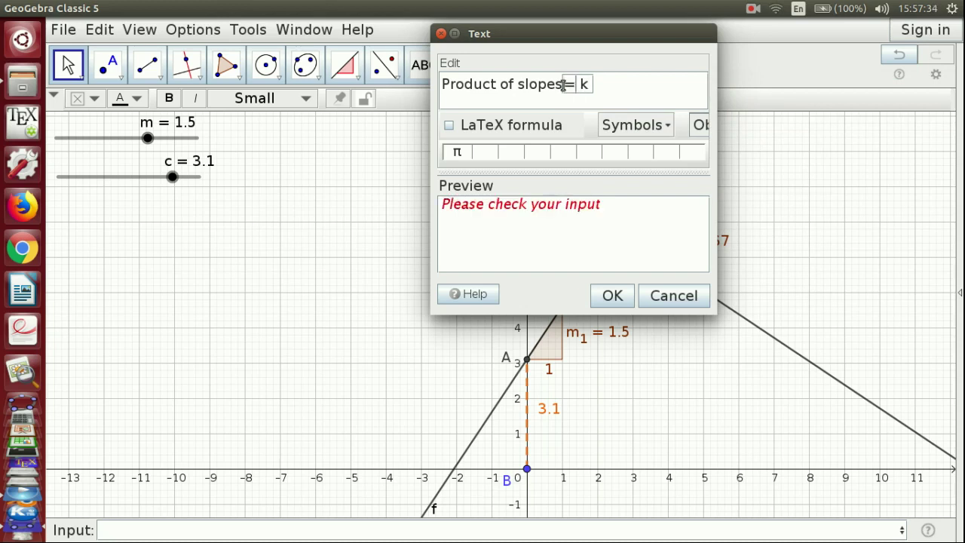
pyautogui.press('BackSpace')
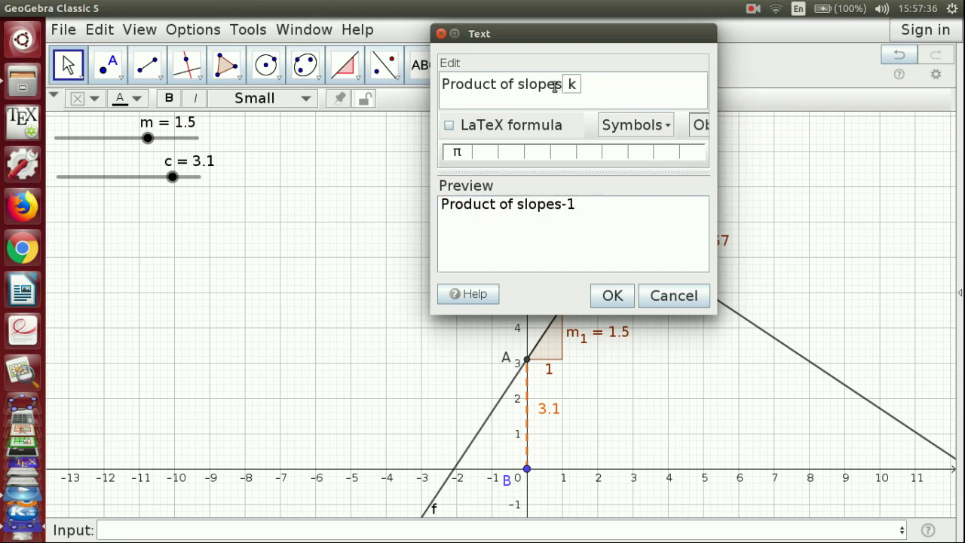
pyautogui.write('=')
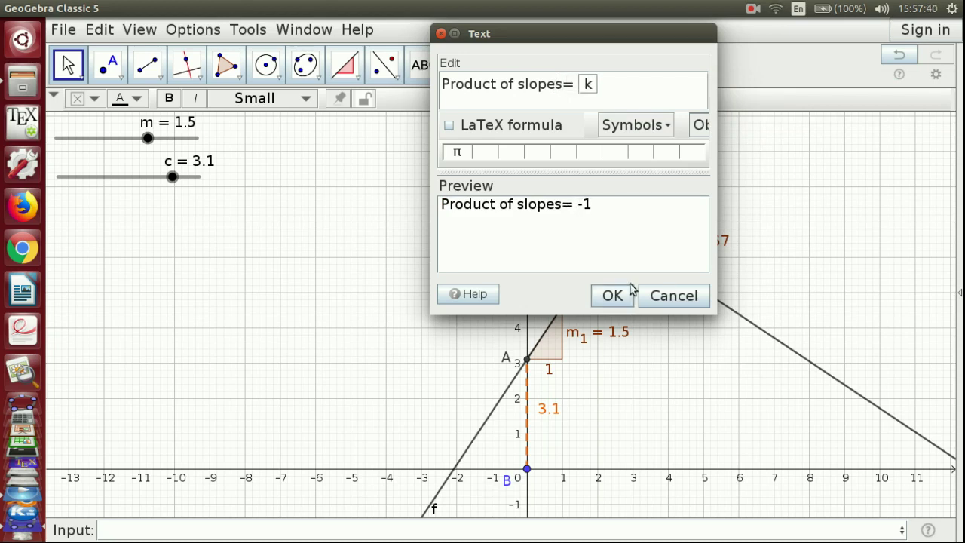
pyautogui.click(612, 295)
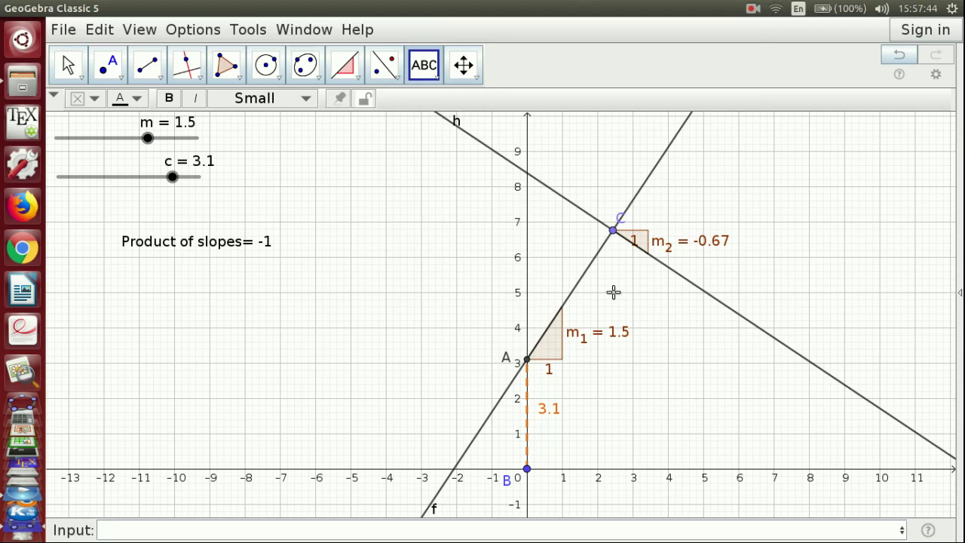
# Step: Format the product-of-slopes text in blue, bold and Medium size
pyautogui.rightClick(186, 244)
pyautogui.click(263, 402)
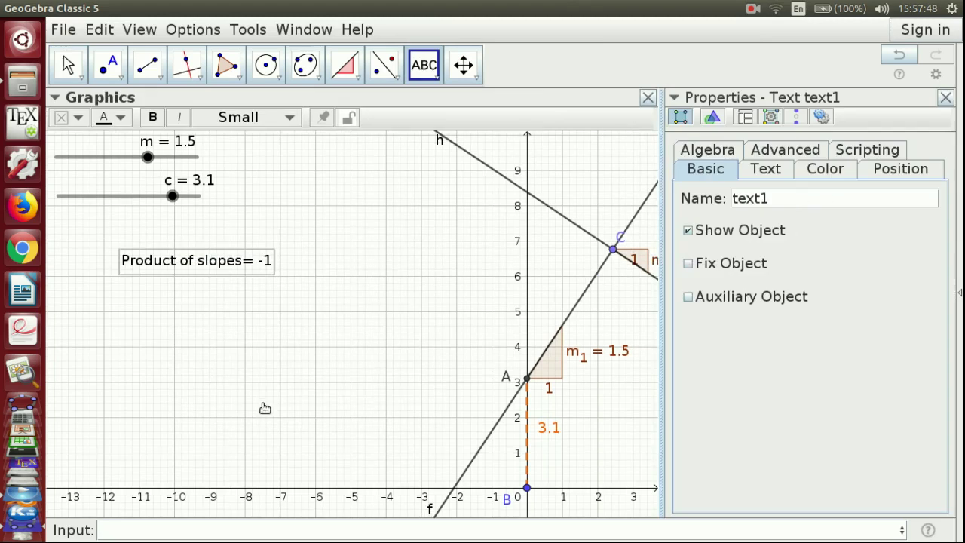
pyautogui.click(827, 174)
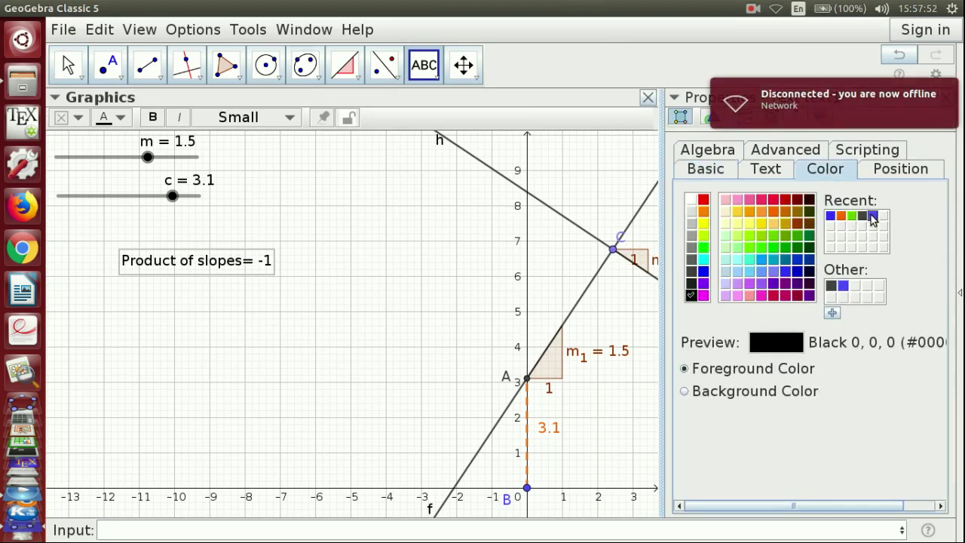
pyautogui.click(872, 216)
pyautogui.click(769, 171)
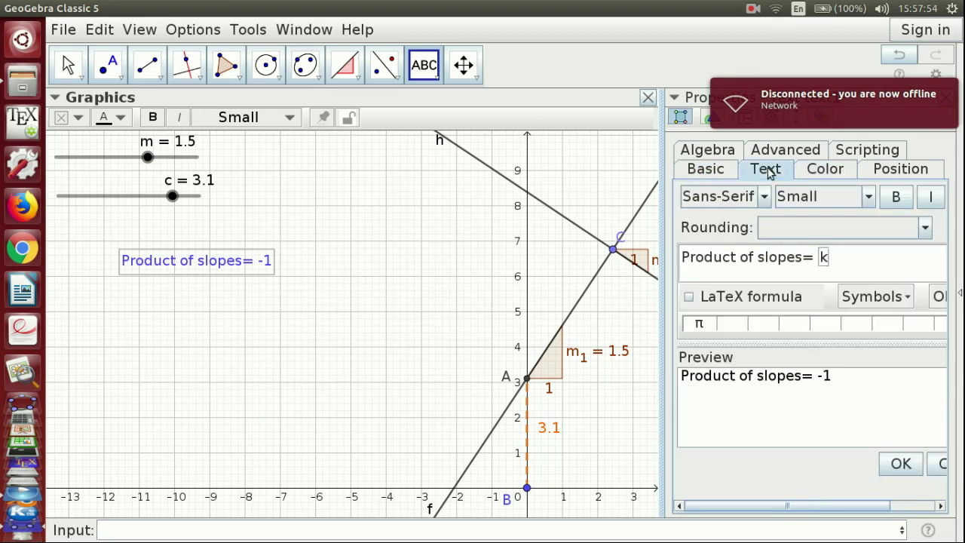
pyautogui.click(896, 198)
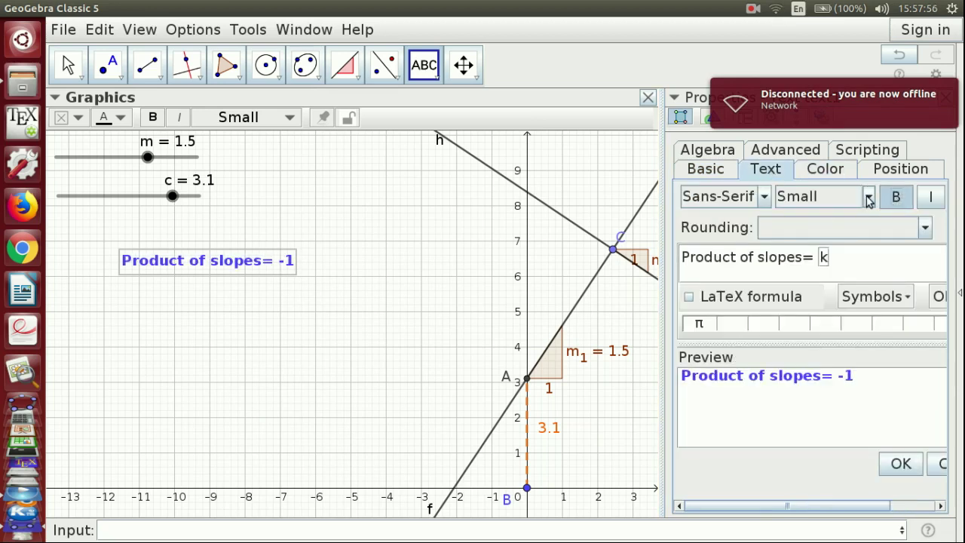
pyautogui.click(868, 197)
pyautogui.click(811, 275)
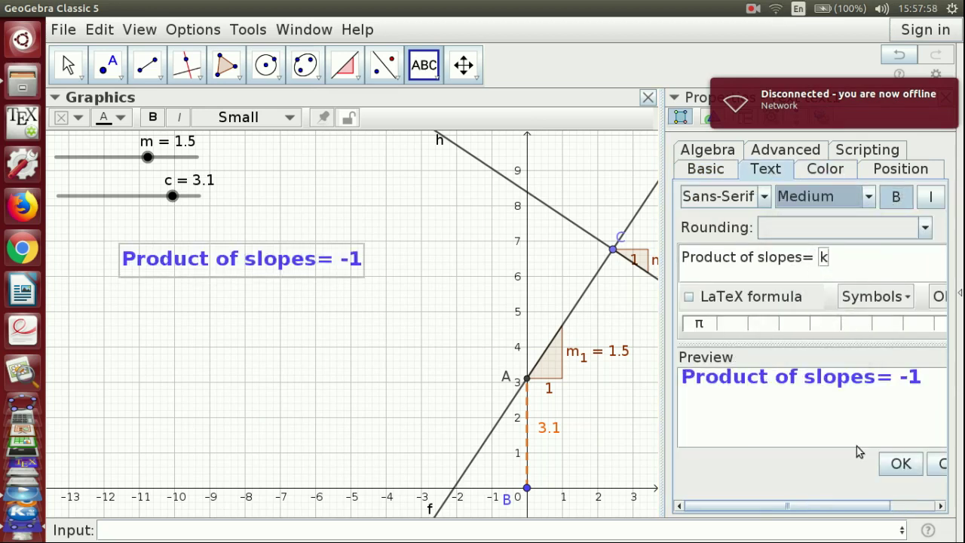
pyautogui.click(901, 472)
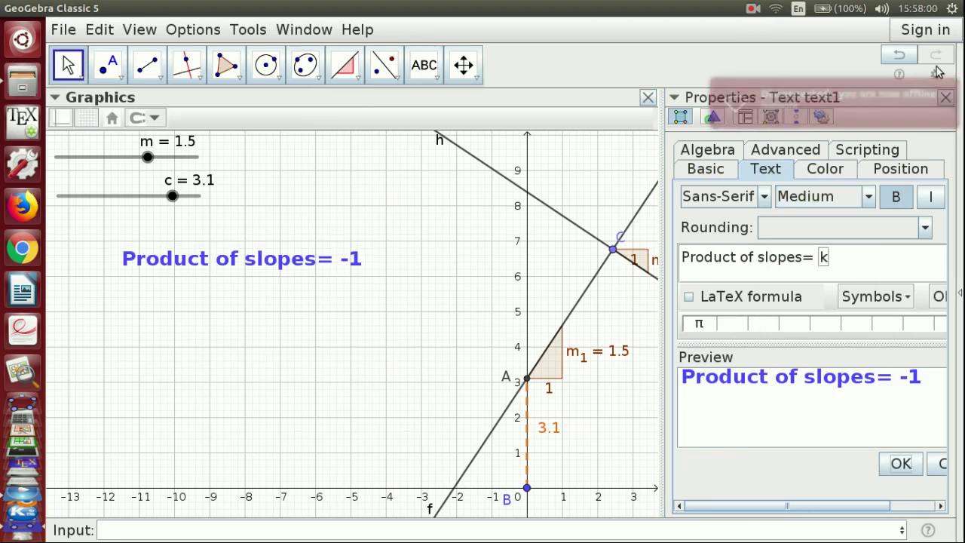
pyautogui.click(946, 96)
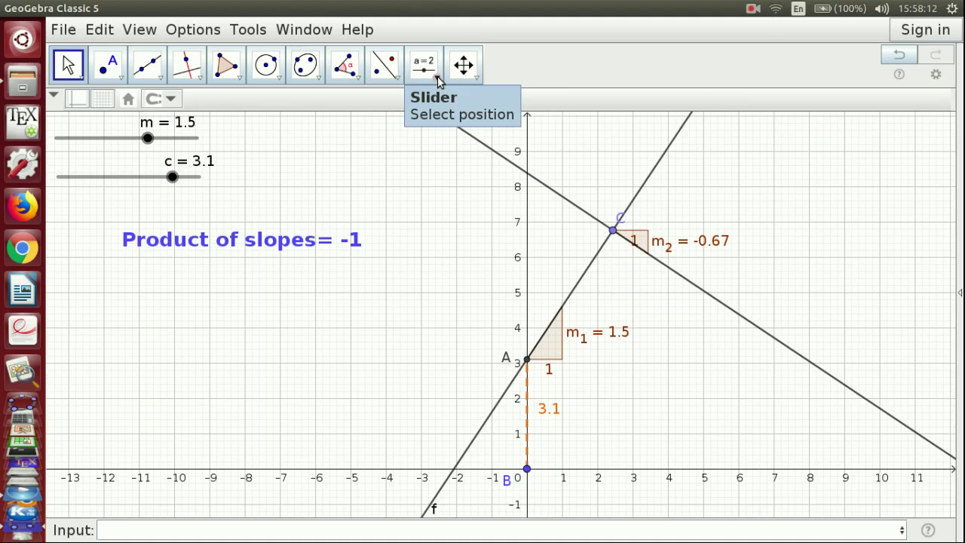
# Step: Lower slider m to 1.2 and raise it slightly again to test the product of slopes
pyautogui.moveTo(151, 141)
pyautogui.mouseDown()
pyautogui.moveTo(133, 143)
pyautogui.moveTo(156, 142)
pyautogui.moveTo(145, 151)
pyautogui.mouseUp()
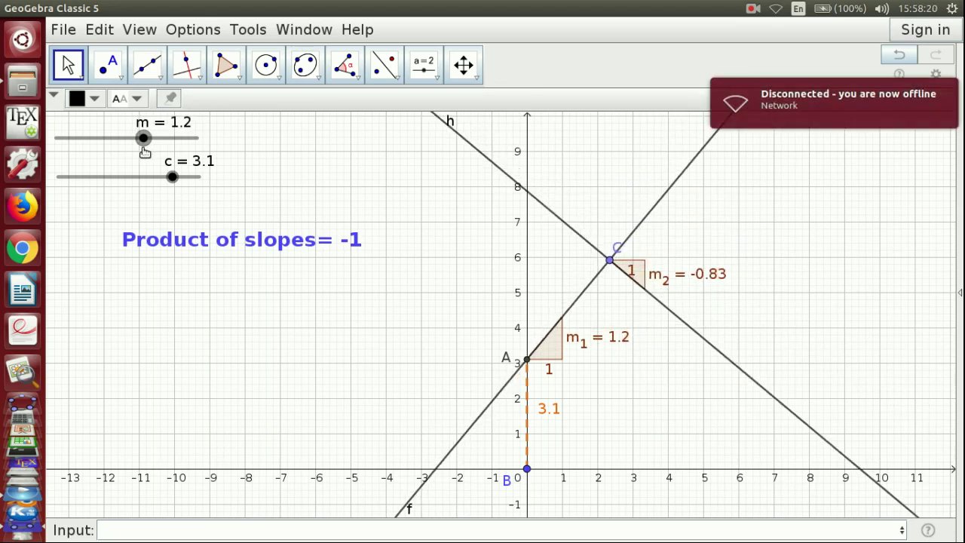
pyautogui.moveTo(144, 151); pyautogui.dragTo(148, 152)
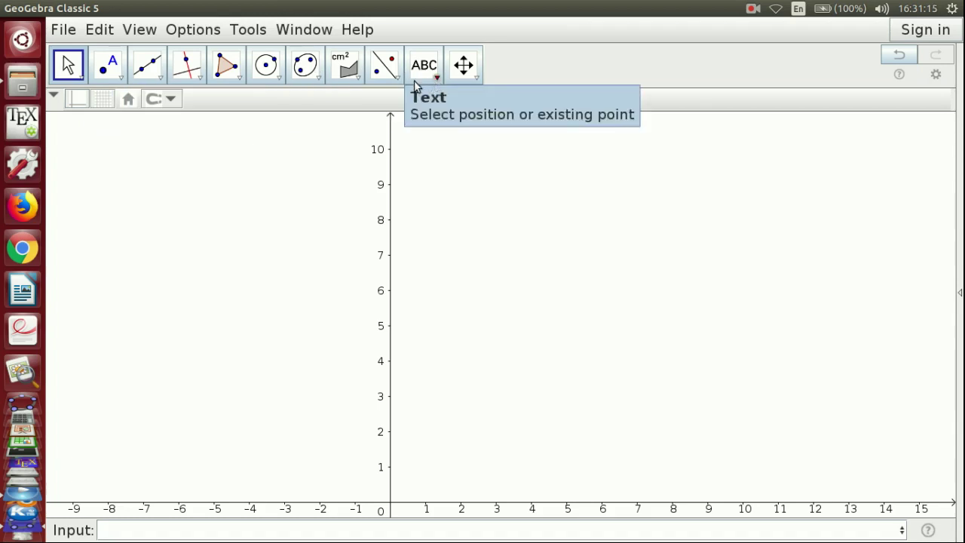
# Step: Create a number slider a with minimum 0 and maximum 10 at about (-8.3, 9.9) in the empty drawing
pyautogui.click(440, 79)
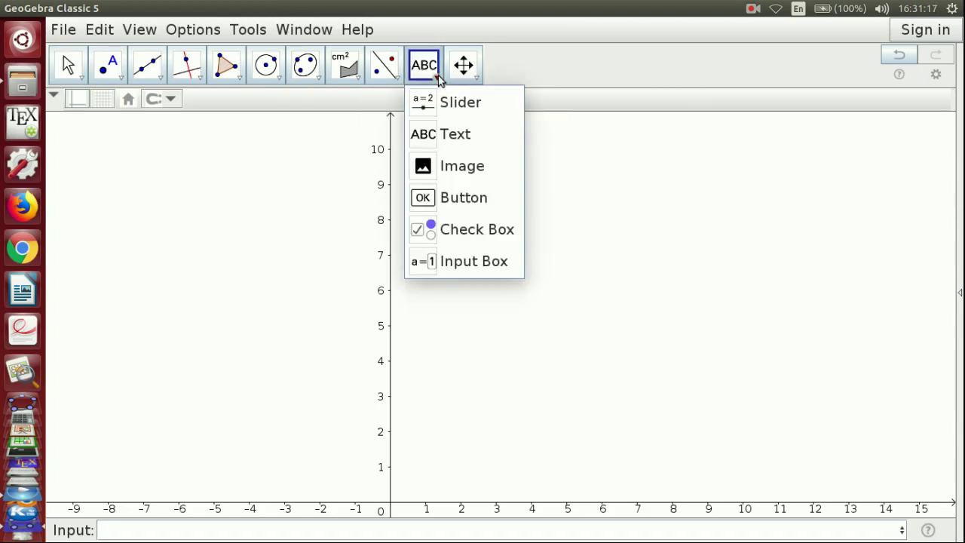
pyautogui.click(449, 108)
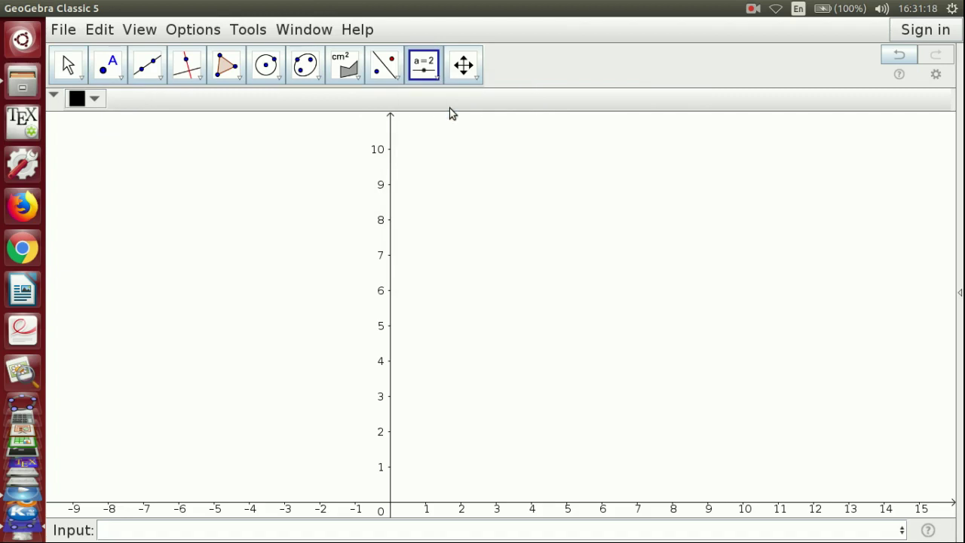
pyautogui.click(98, 153)
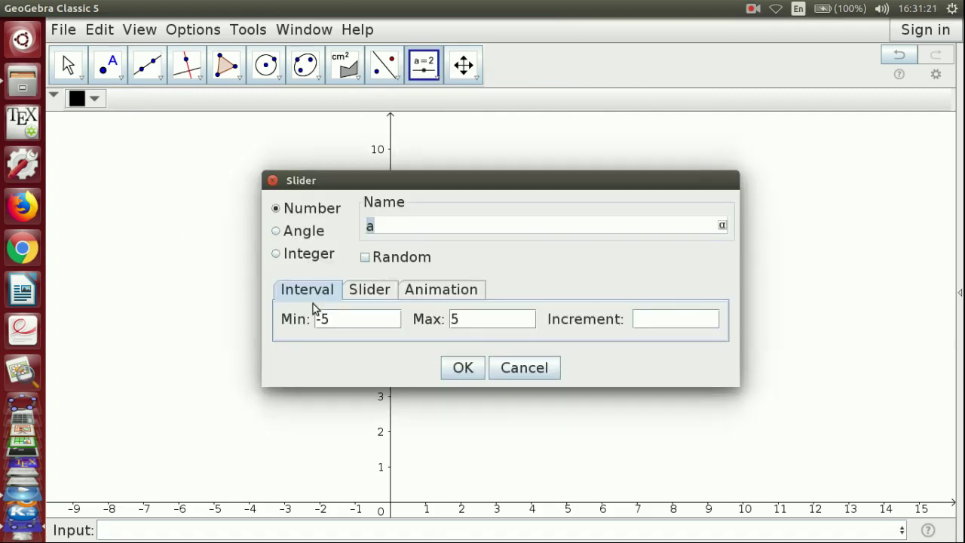
pyautogui.click(336, 321)
pyautogui.write('0')
pyautogui.click(466, 322)
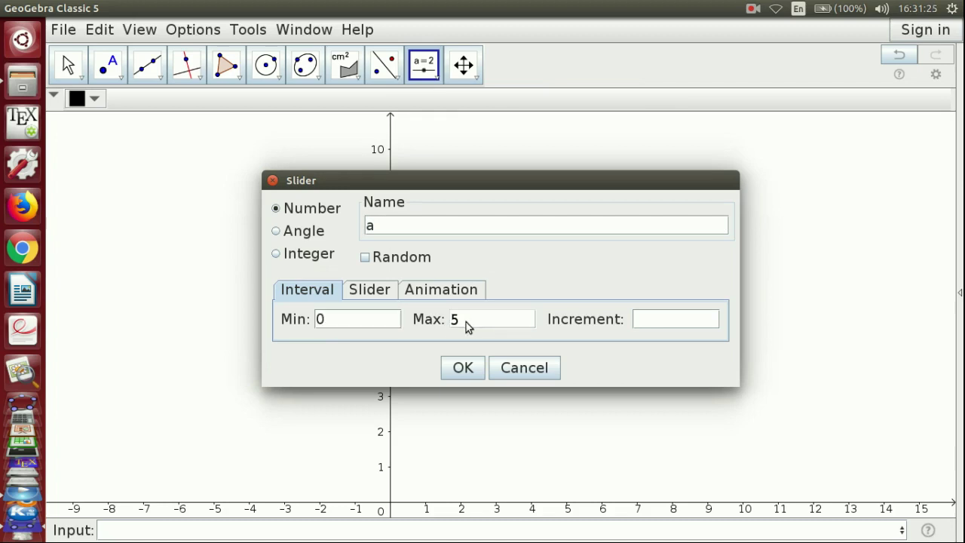
pyautogui.write('10')
pyautogui.click(472, 372)
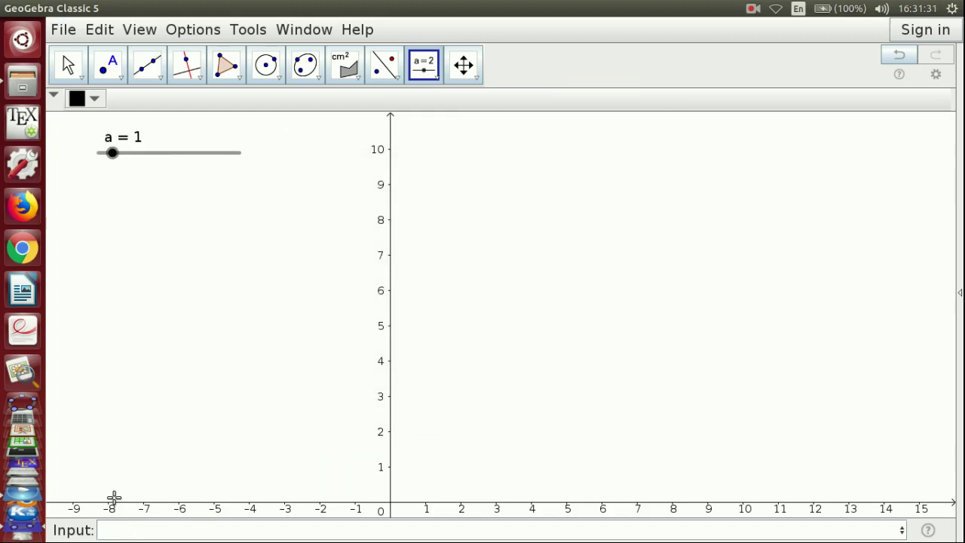
# Step: Define one point at (0,0) and a slider-dependent point at (5+a,0)
pyautogui.click(119, 530)
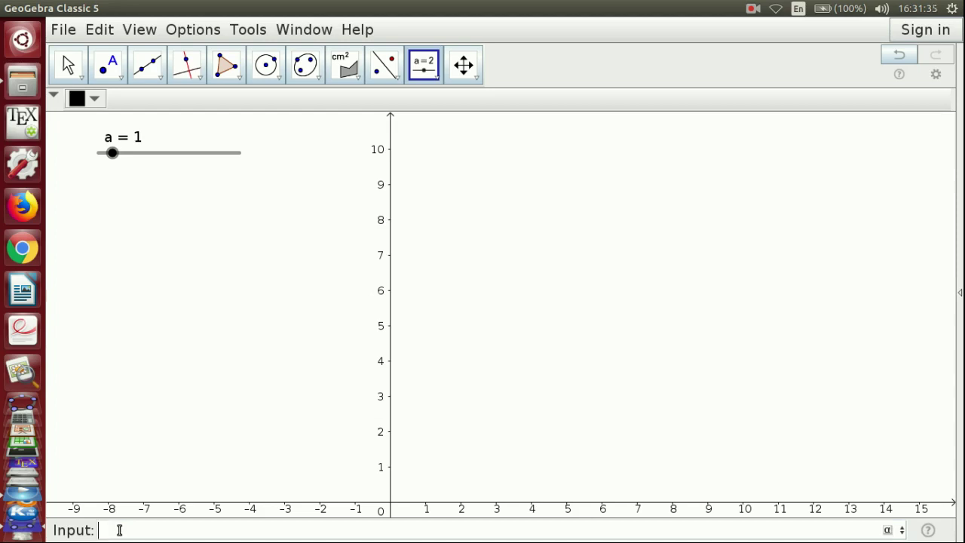
pyautogui.write('(0,0')
pyautogui.press('Return')
pyautogui.write('(')
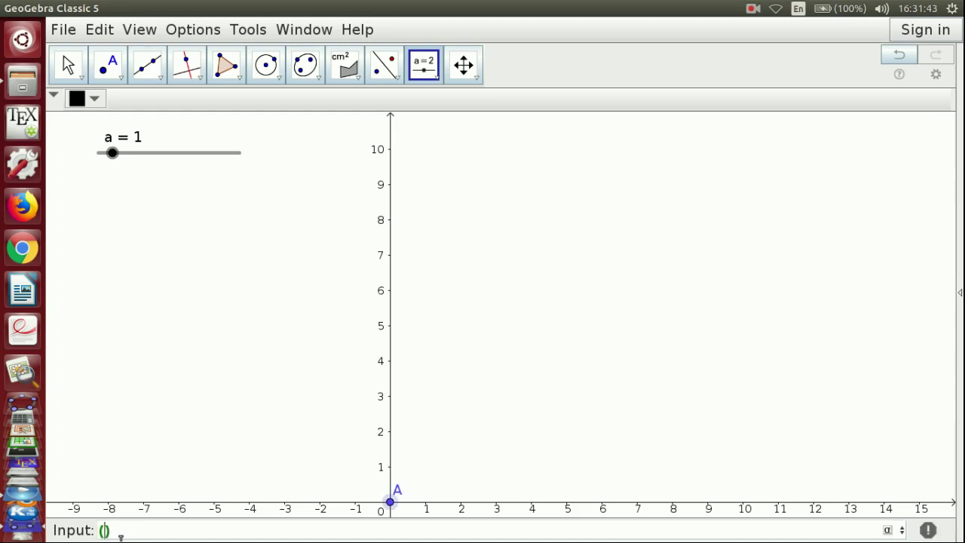
pyautogui.write('5+a')
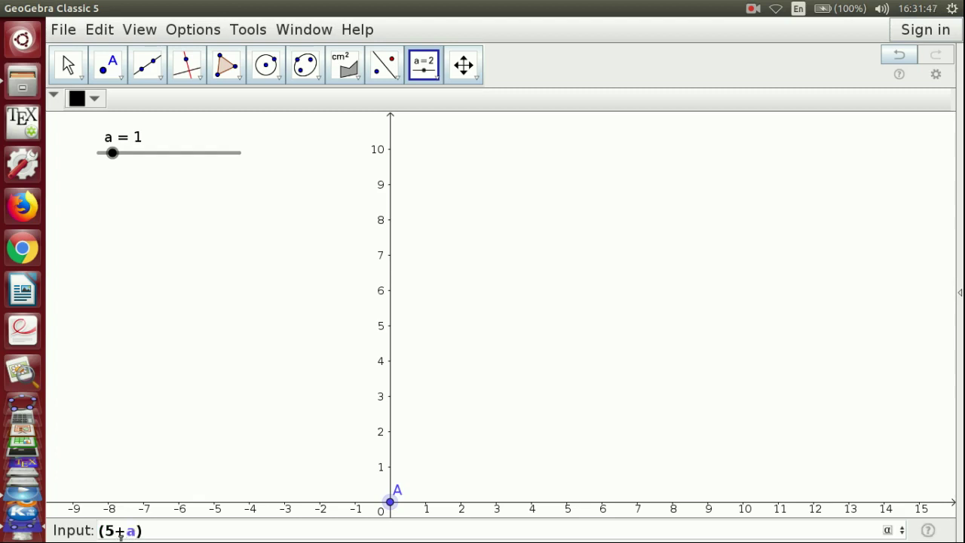
pyautogui.write(',0')
pyautogui.press('Return')
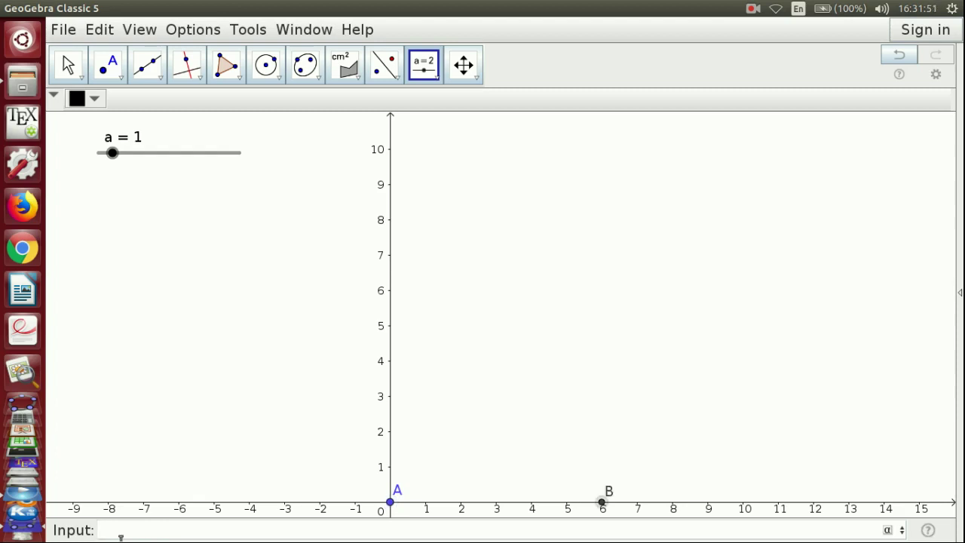
# Step: Define two more slider-dependent points at (5+a,5+a) and (0,5+a)
pyautogui.write('(5+a,5+a')
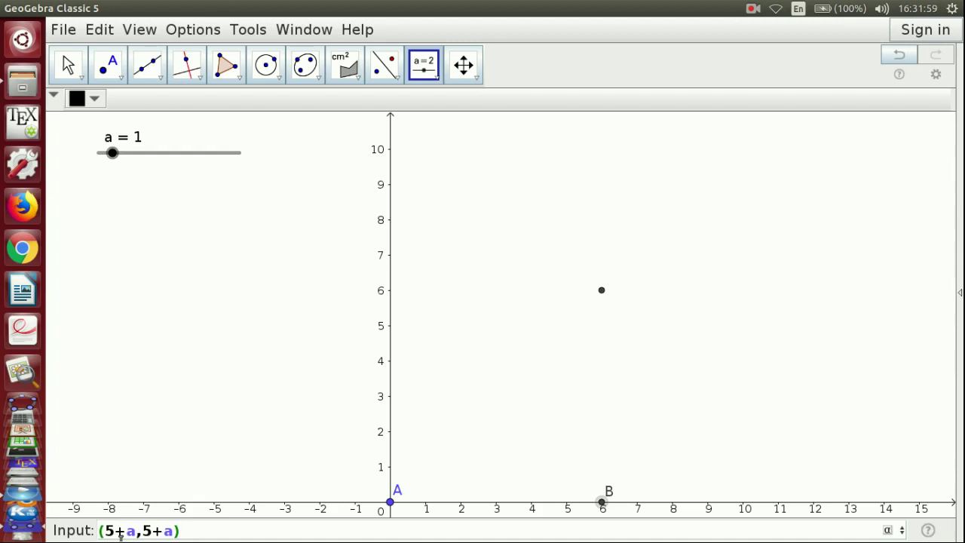
pyautogui.press('Return')
pyautogui.write('(')
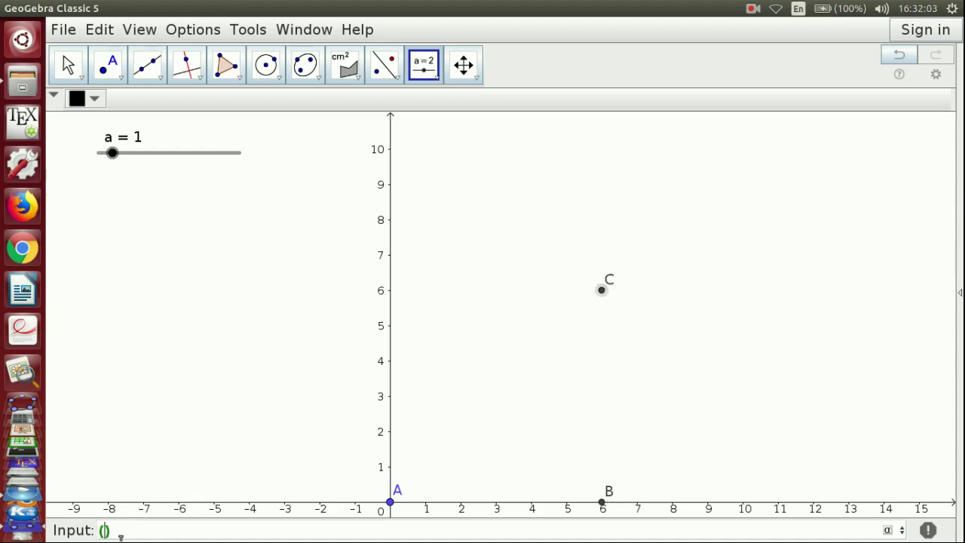
pyautogui.write('0,')
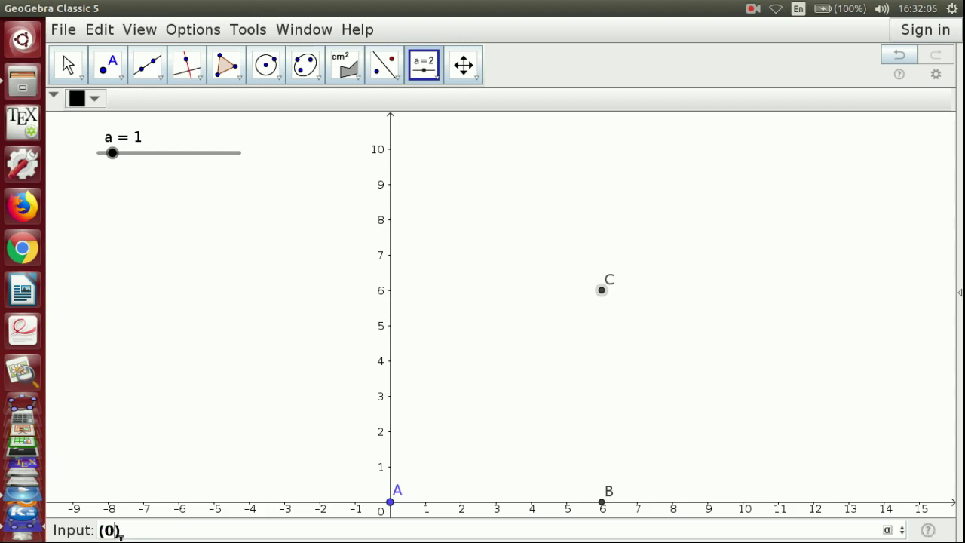
pyautogui.write('5+a')
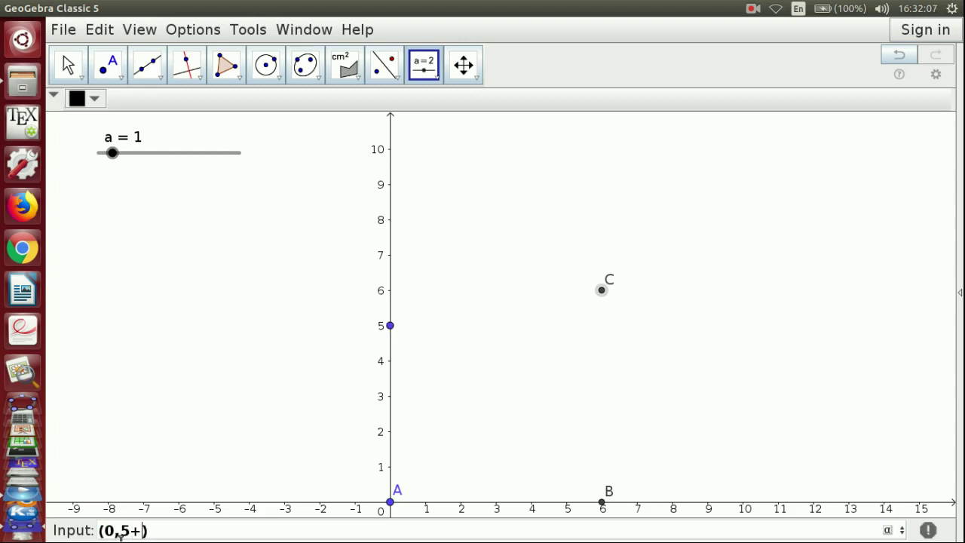
pyautogui.press('Return')
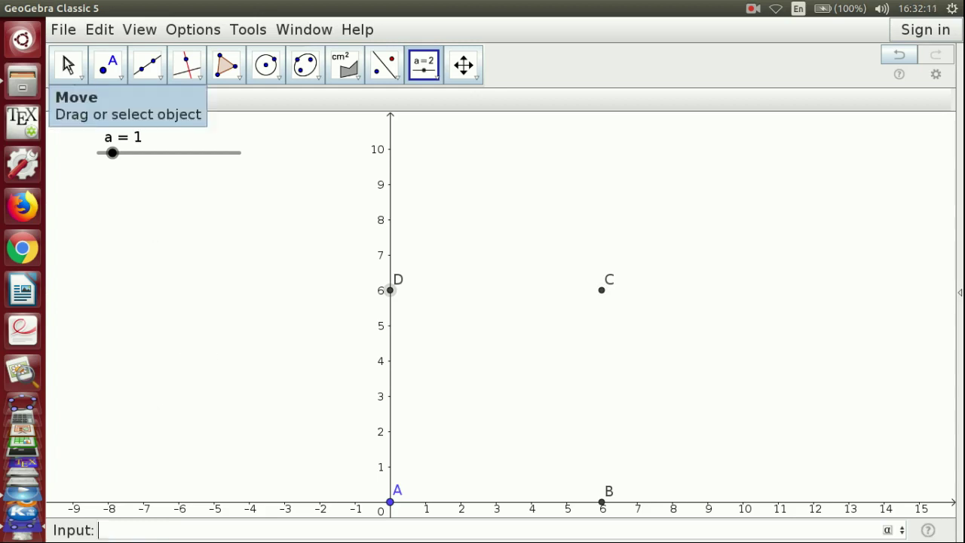
# Step: Draw polygon ABCD through the four points, closing it back at A
pyautogui.click(229, 64)
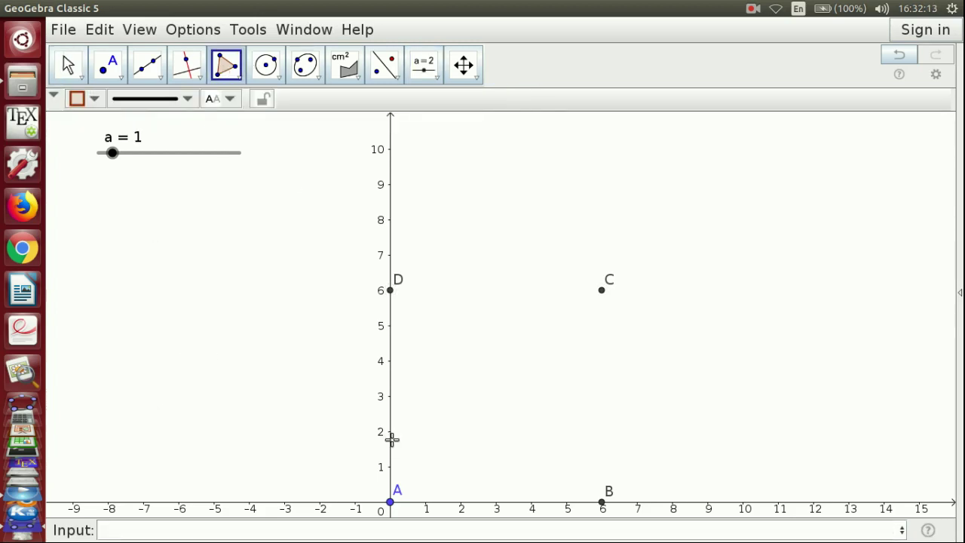
pyautogui.click(390, 502)
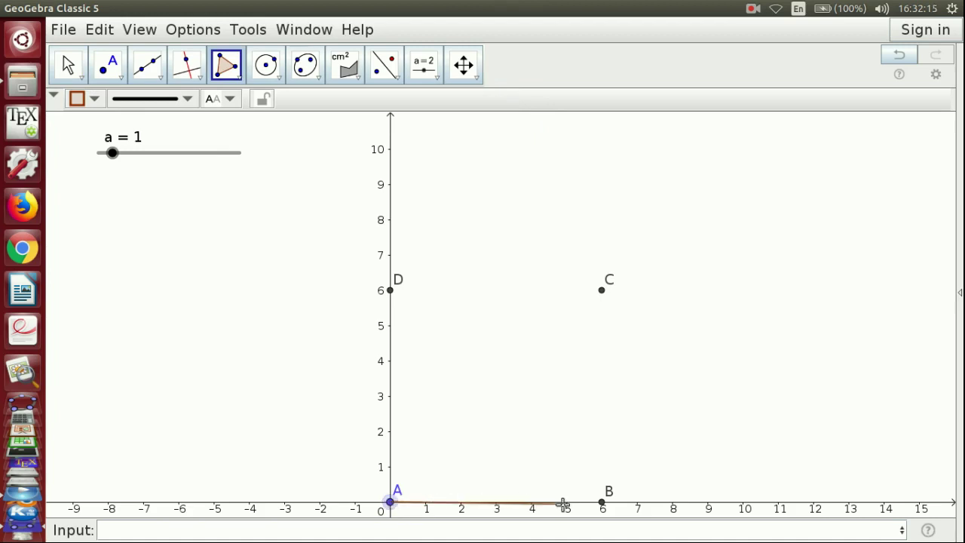
pyautogui.click(602, 501)
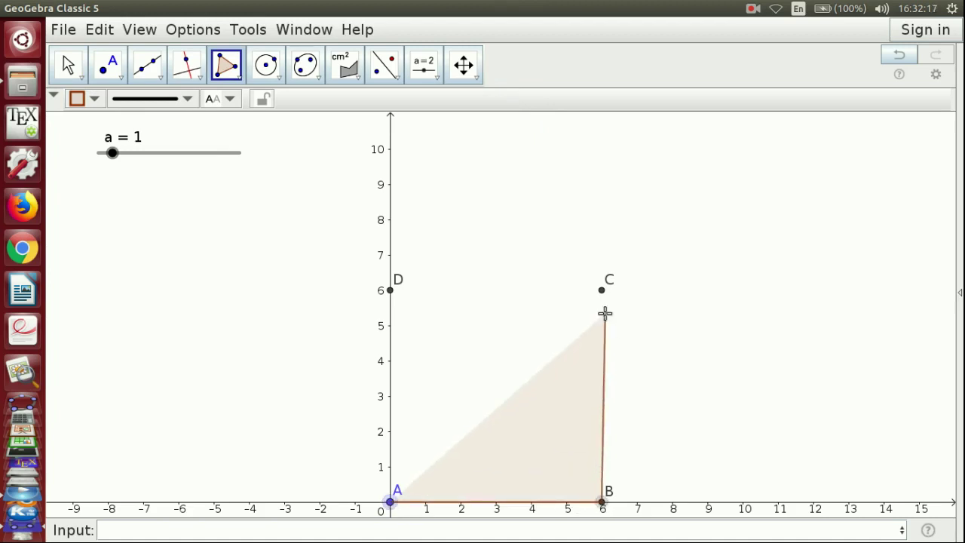
pyautogui.click(601, 290)
pyautogui.click(389, 291)
pyautogui.click(390, 502)
pyautogui.click(389, 502)
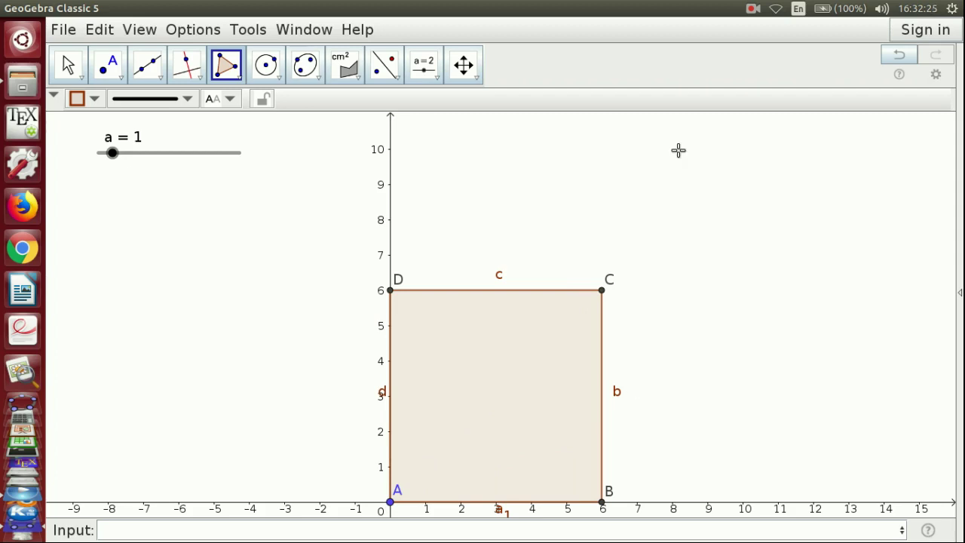
# Step: Display the lengths of all four sides of polygon ABCD using Distance or Length
pyautogui.click(354, 77)
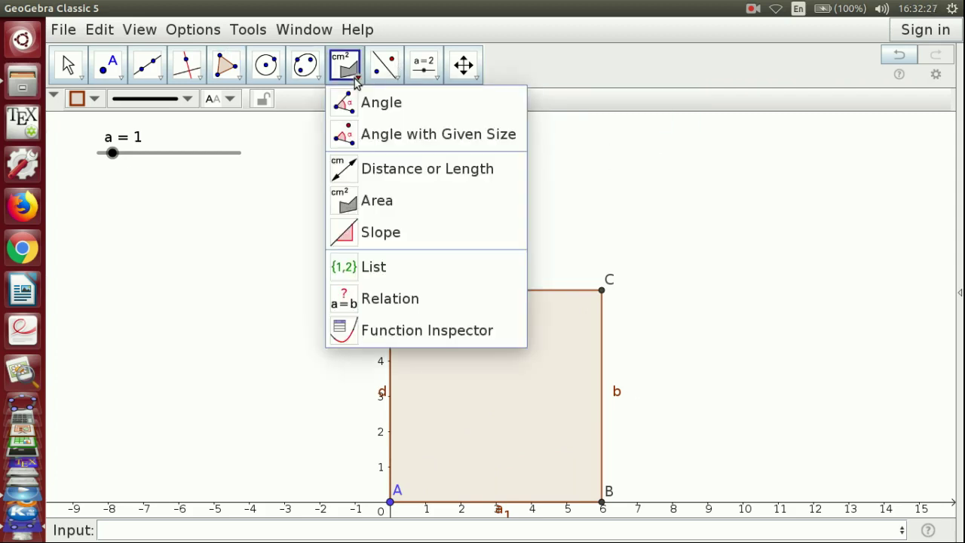
pyautogui.click(375, 167)
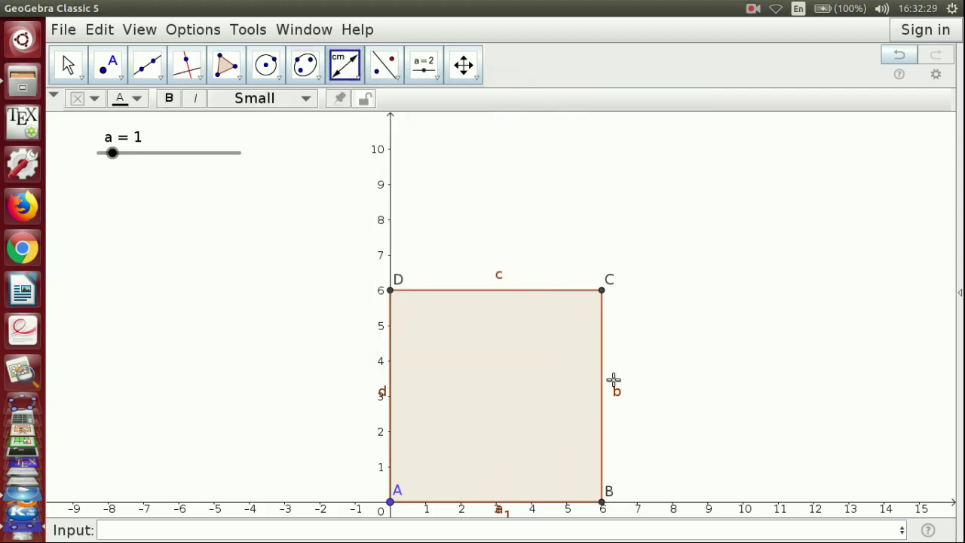
pyautogui.click(617, 390)
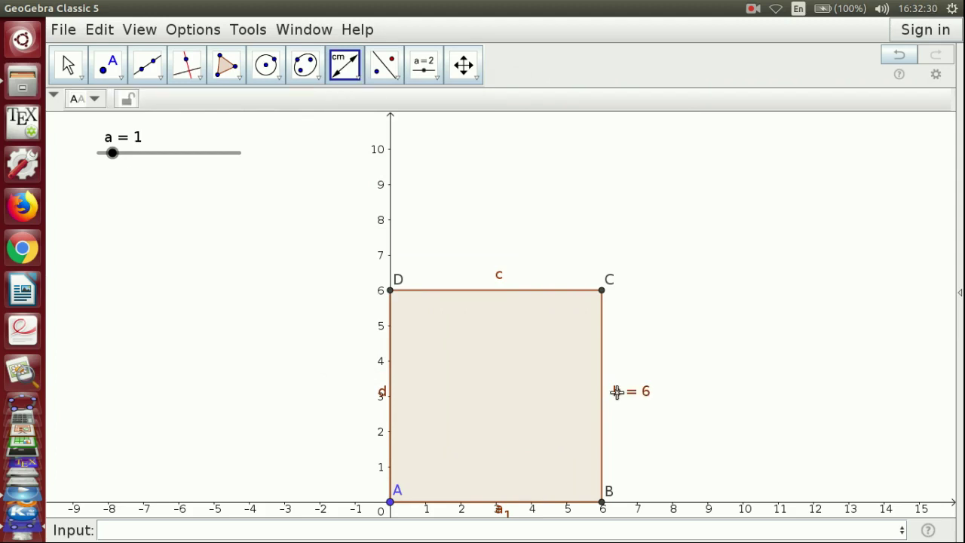
pyautogui.click(500, 280)
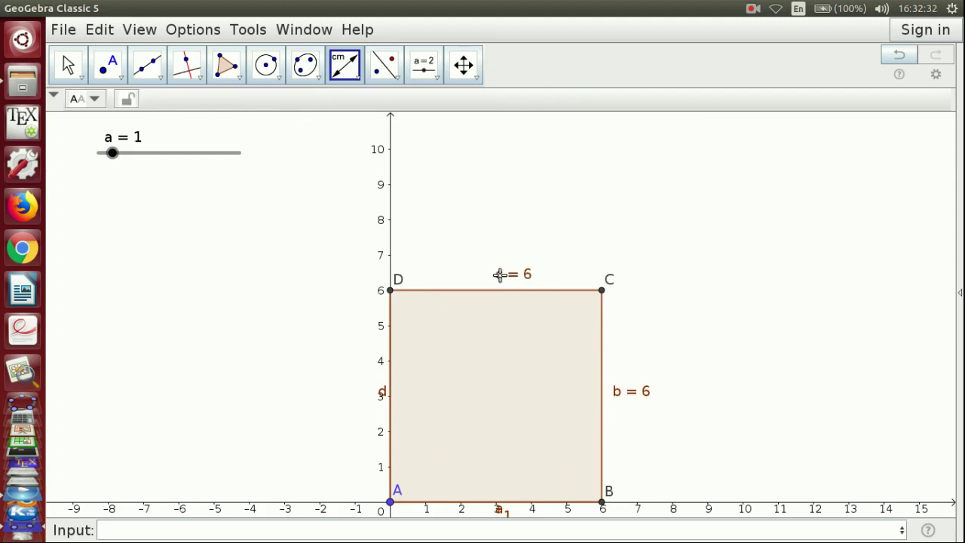
pyautogui.click(386, 394)
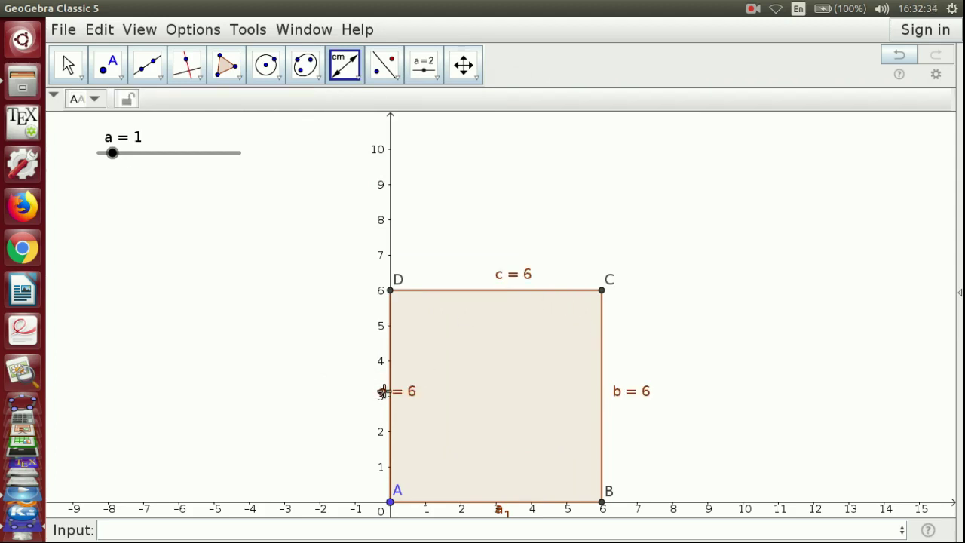
pyautogui.click(500, 511)
# Step: Move the length labels of sides AB and AD off their sides to outside the square
pyautogui.click(69, 64)
pyautogui.moveTo(764, 345); pyautogui.dragTo(769, 295)
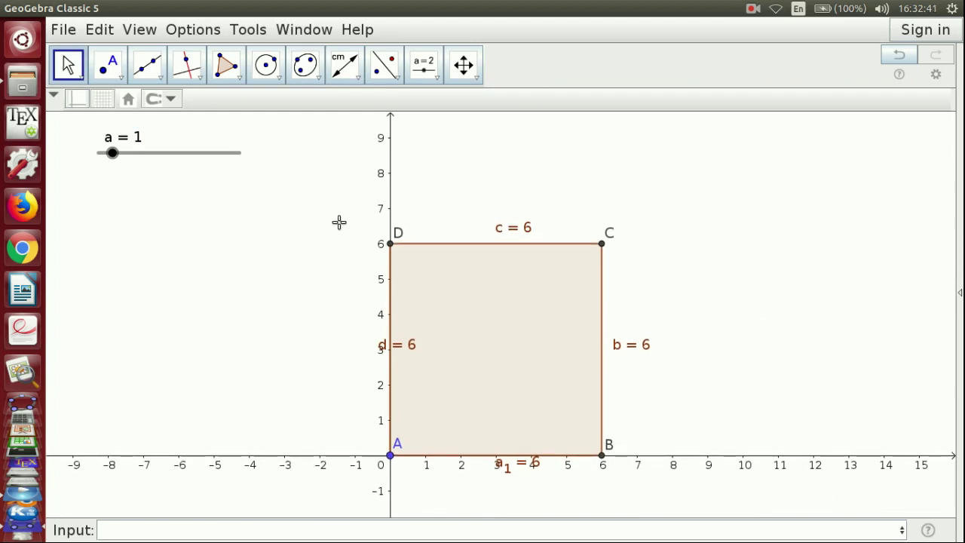
pyautogui.moveTo(505, 467); pyautogui.dragTo(502, 474)
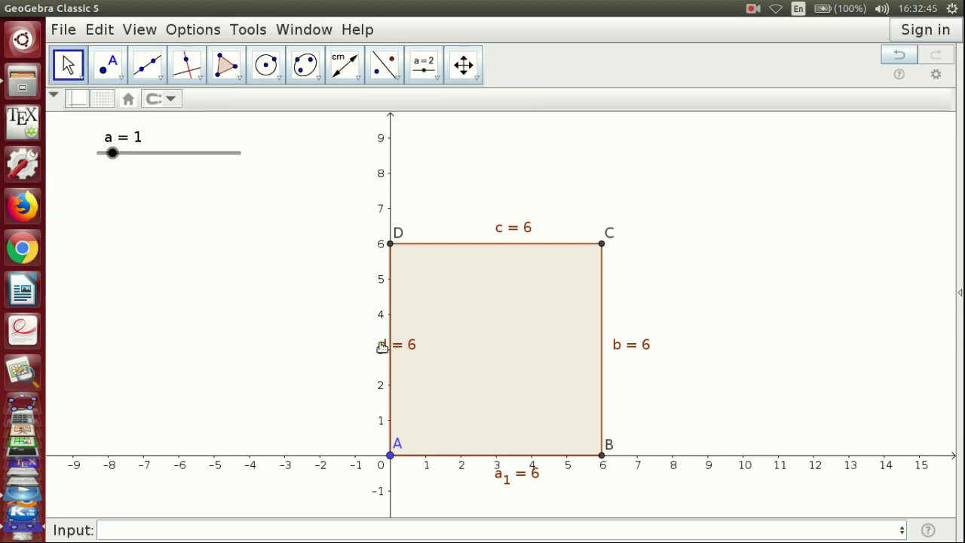
pyautogui.moveTo(379, 344); pyautogui.dragTo(352, 341)
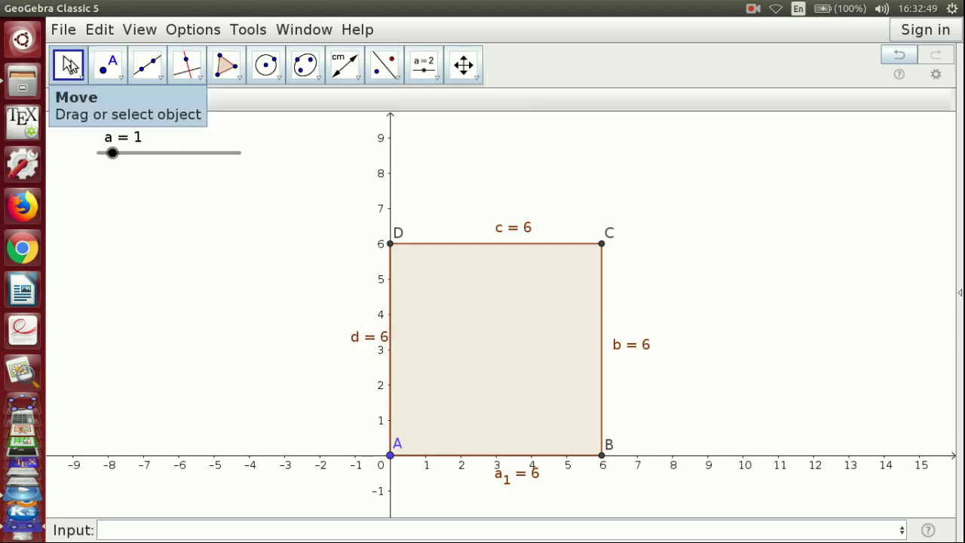
# Step: Raise slider a to 3 to see how the square and its side lengths change
pyautogui.moveTo(111, 154)
pyautogui.mouseDown()
pyautogui.moveTo(137, 154)
pyautogui.moveTo(116, 150)
pyautogui.mouseUp()
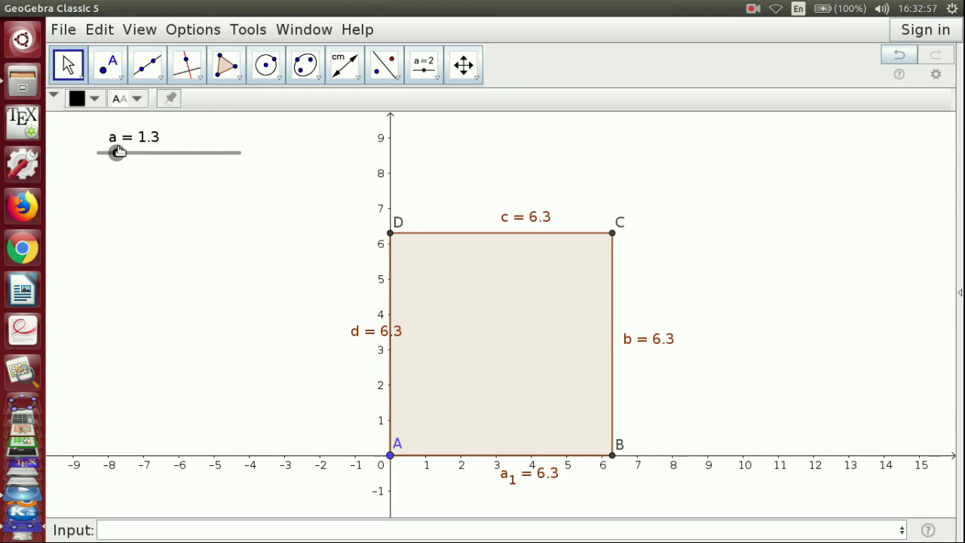
pyautogui.press('Right')
pyautogui.press('Right')
pyautogui.press('Right')
pyautogui.press('Right')
pyautogui.press('Right')
pyautogui.press('Right')
pyautogui.press('Right')
pyautogui.press('Right')
pyautogui.press('Right')
pyautogui.press('Right')
pyautogui.press('Right')
pyautogui.press('Right')
pyautogui.press('Right')
pyautogui.press('Right')
pyautogui.press('Right')
pyautogui.press('Right')
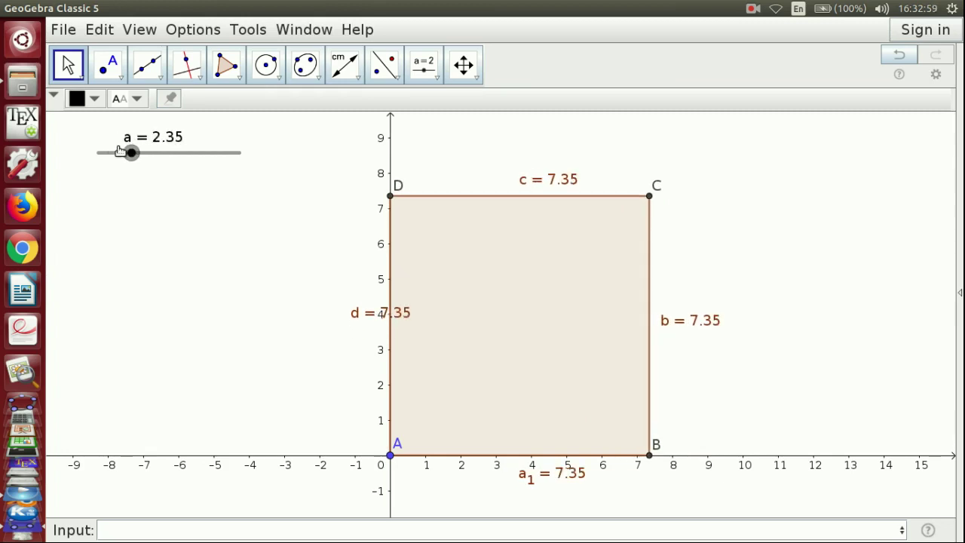
pyautogui.press('Right')
pyautogui.press('Right')
pyautogui.press('Right')
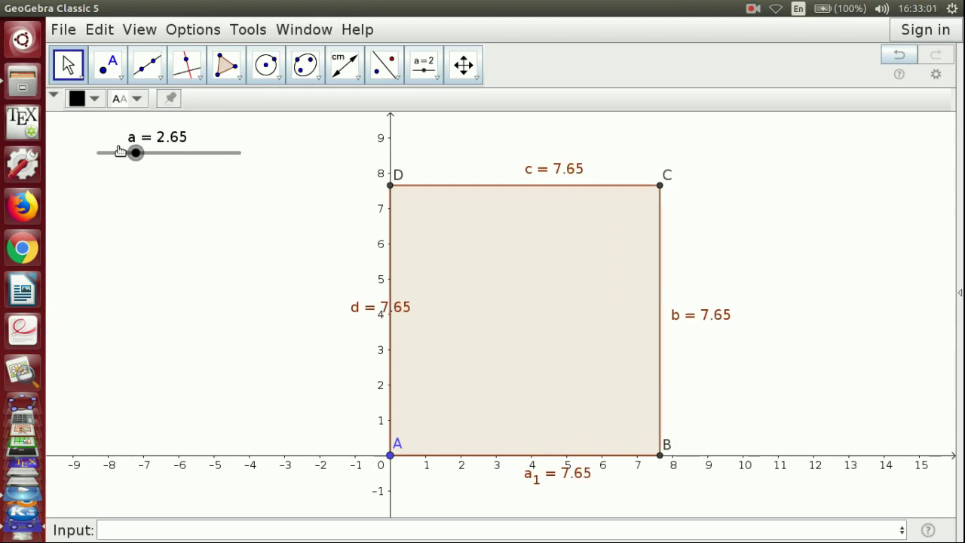
pyautogui.press('Right')
pyautogui.press('Right')
pyautogui.press('Right')
pyautogui.press('Right')
pyautogui.press('Right')
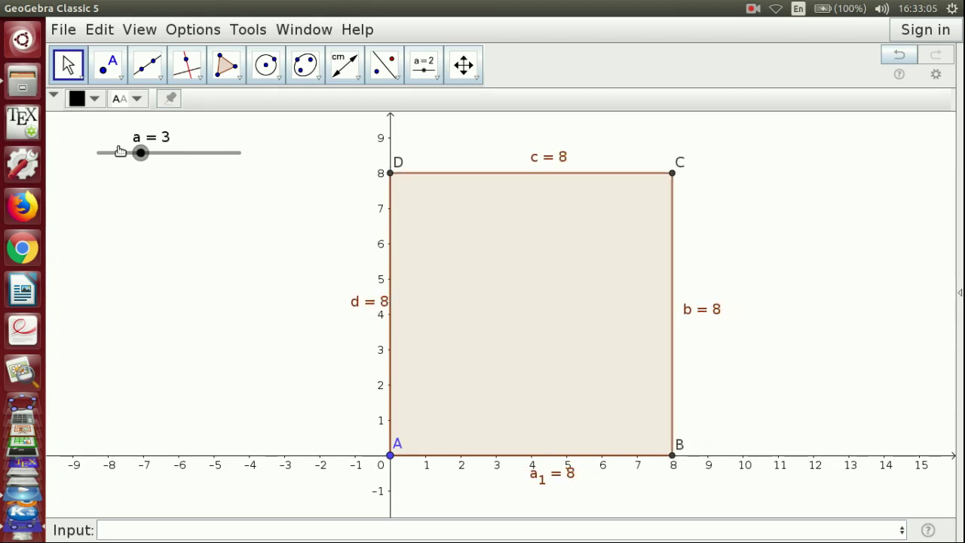
# Step: Measure the area of polygon ABCD and place its label inside the square
pyautogui.click(436, 78)
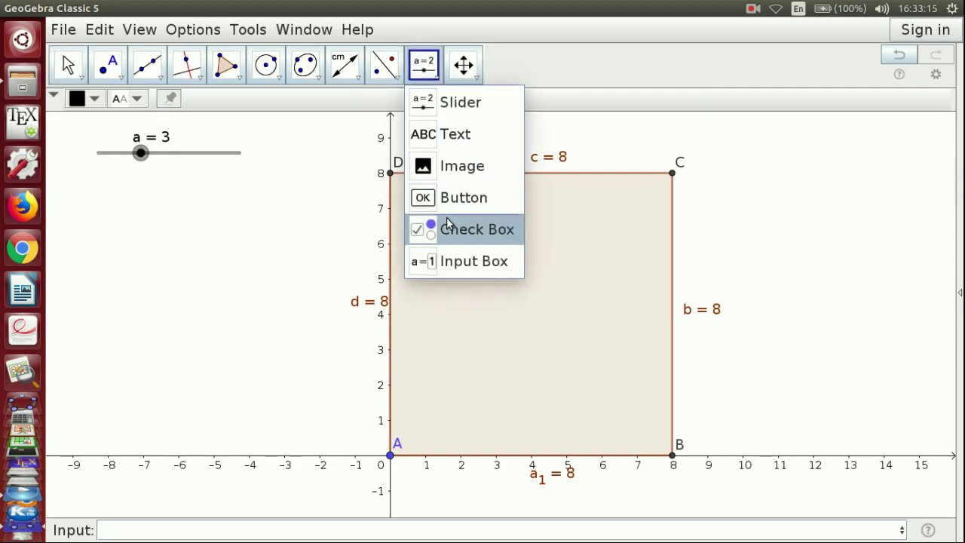
pyautogui.click(453, 136)
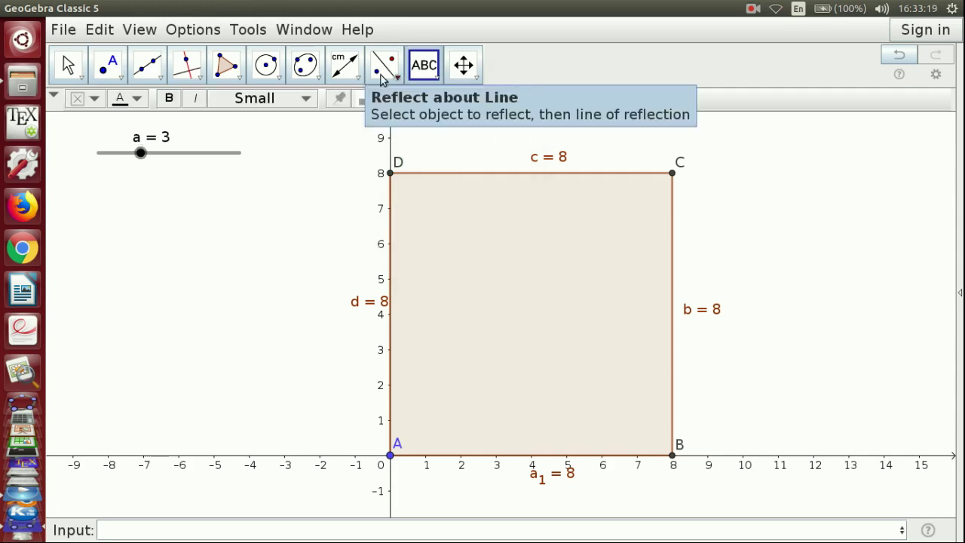
pyautogui.click(356, 78)
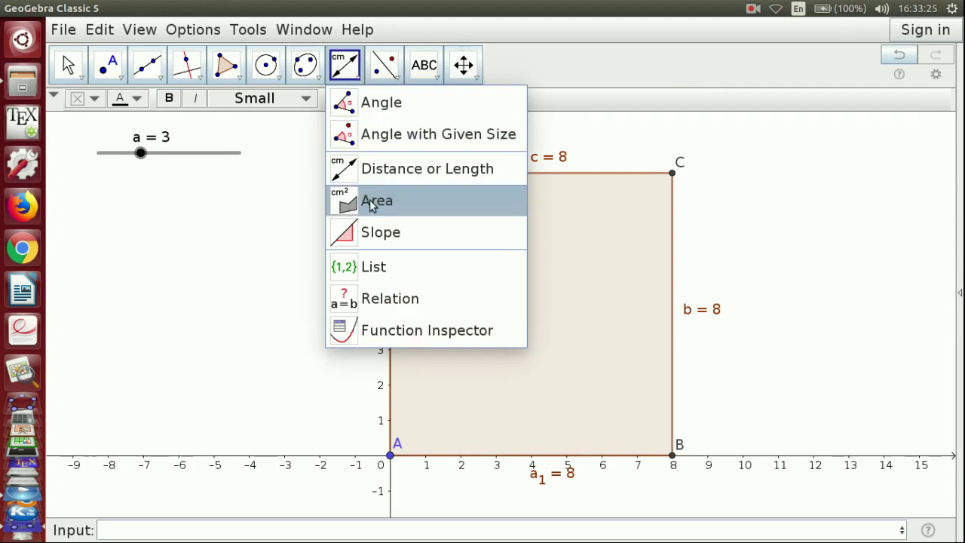
pyautogui.click(372, 202)
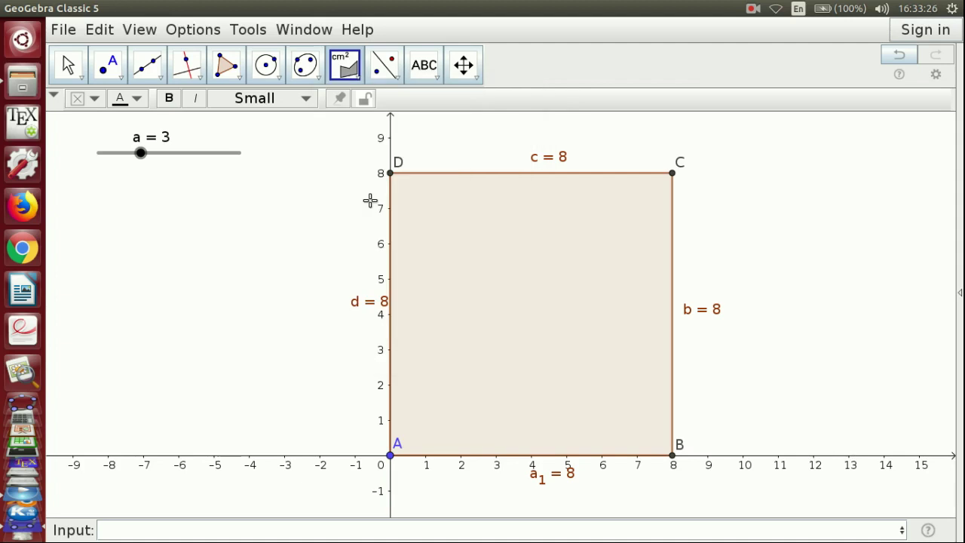
pyautogui.click(516, 252)
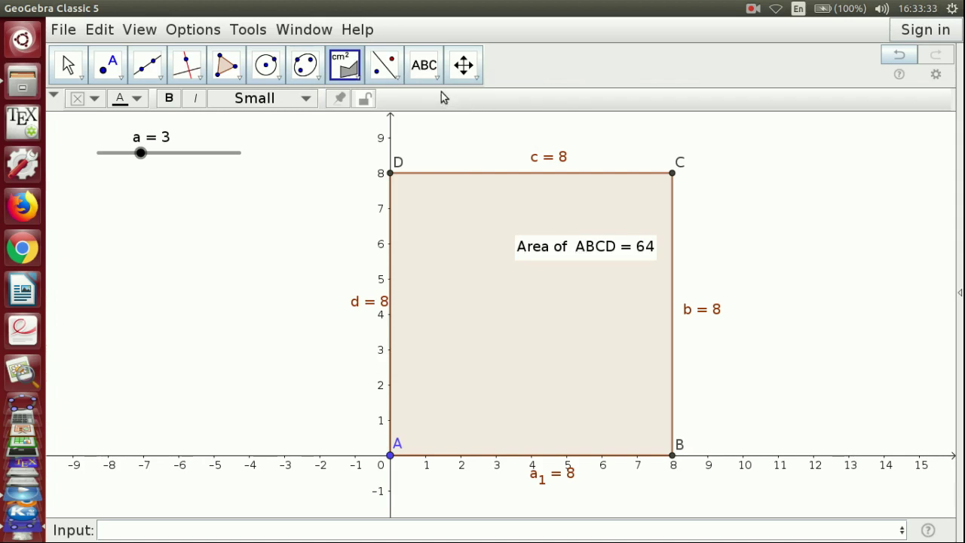
# Step: Start a LaTeX-formula text below slider a that reads Area = (5+a)^2
pyautogui.click(437, 80)
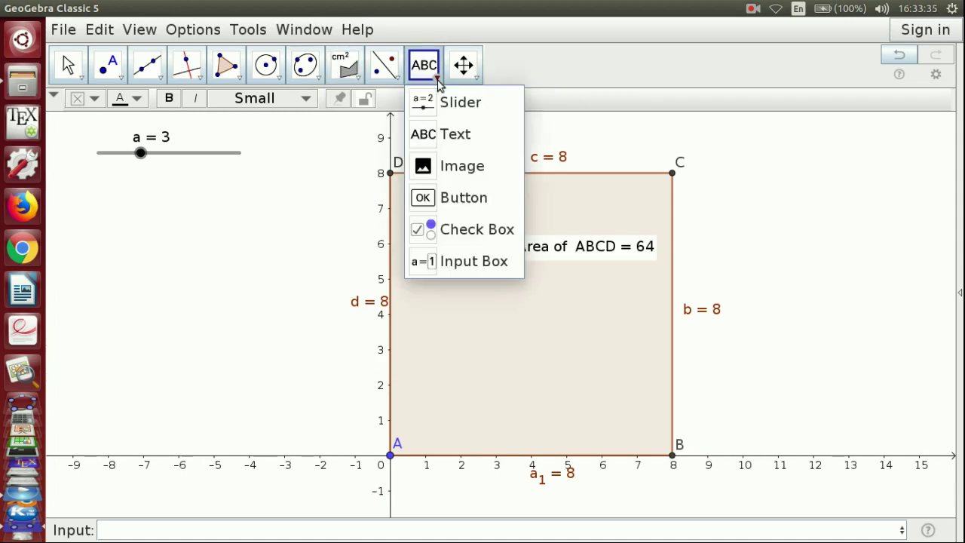
pyautogui.click(450, 134)
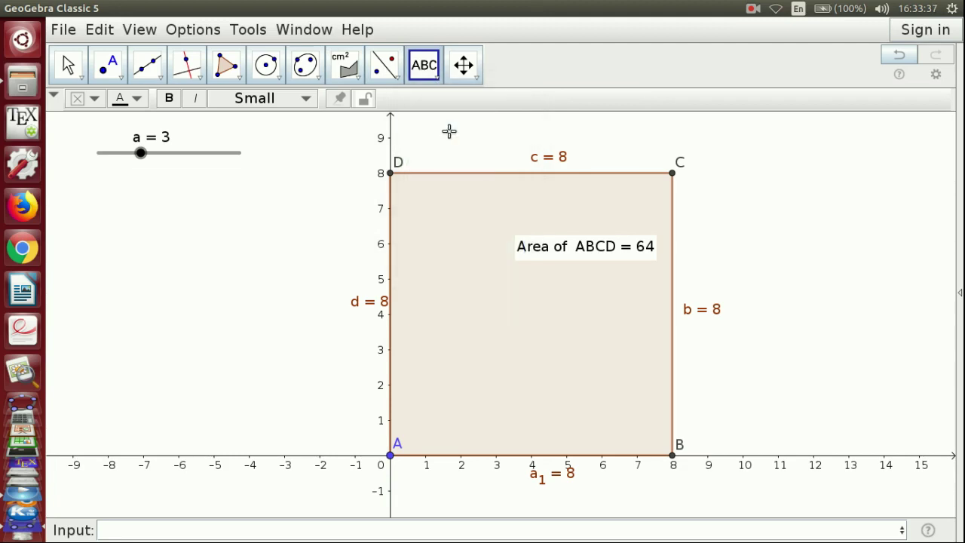
pyautogui.click(132, 208)
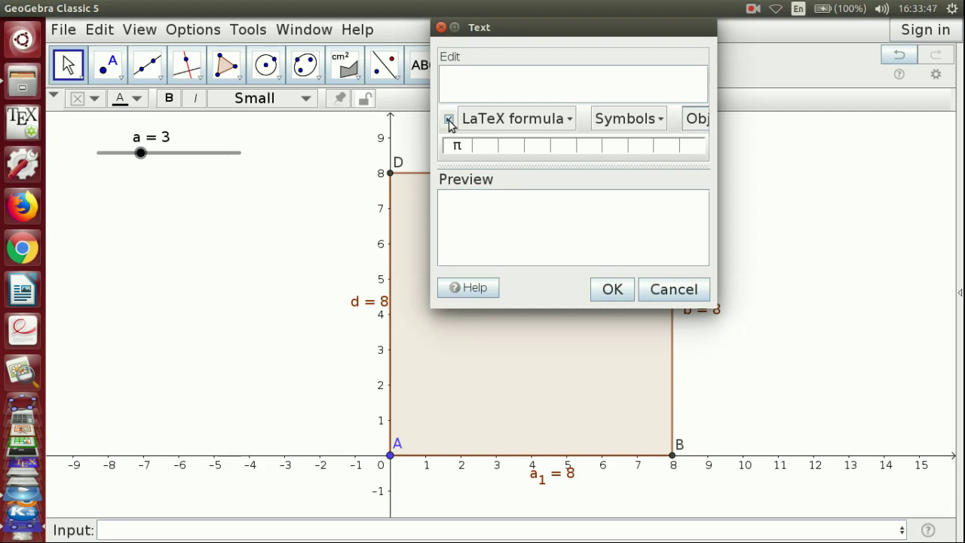
pyautogui.write('Area')
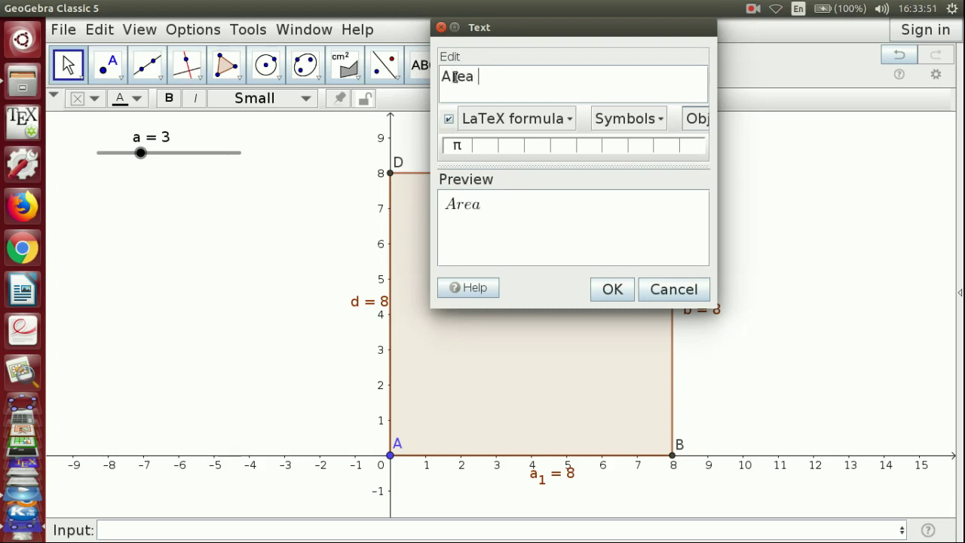
pyautogui.write(' = (5+a')
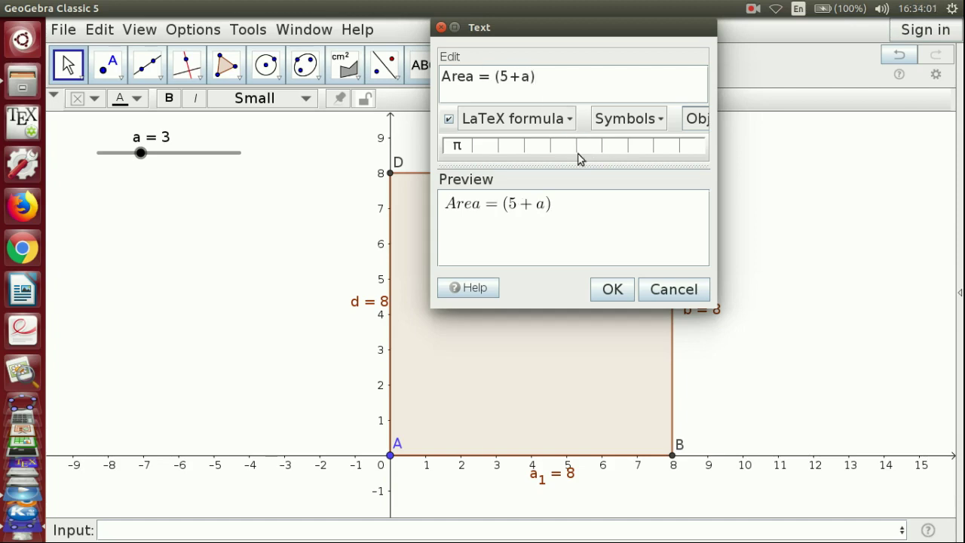
pyautogui.write(')^2')
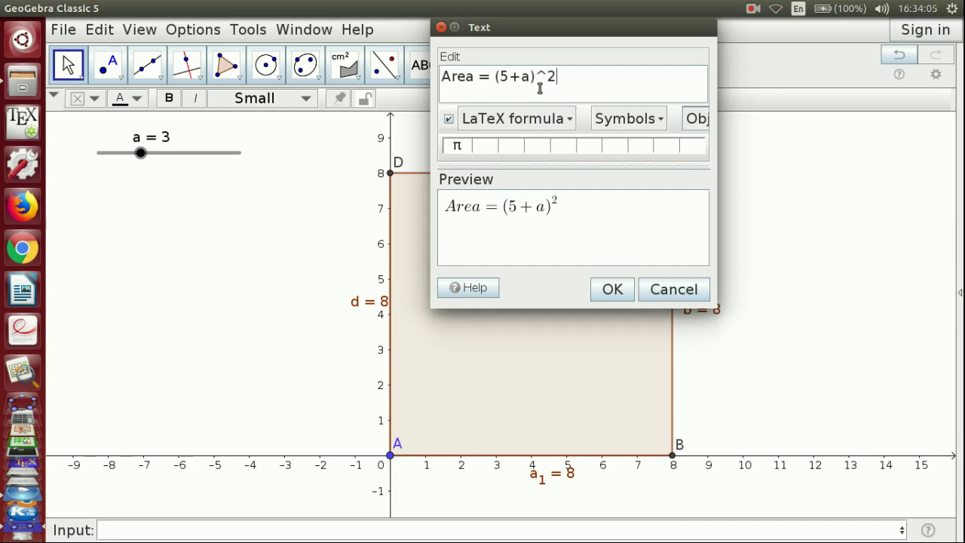
# Step: Extend the text with = (5+a)^2 = q1, inserting slider a and polygon q1 as linked objects, and place it
pyautogui.write('= (5+')
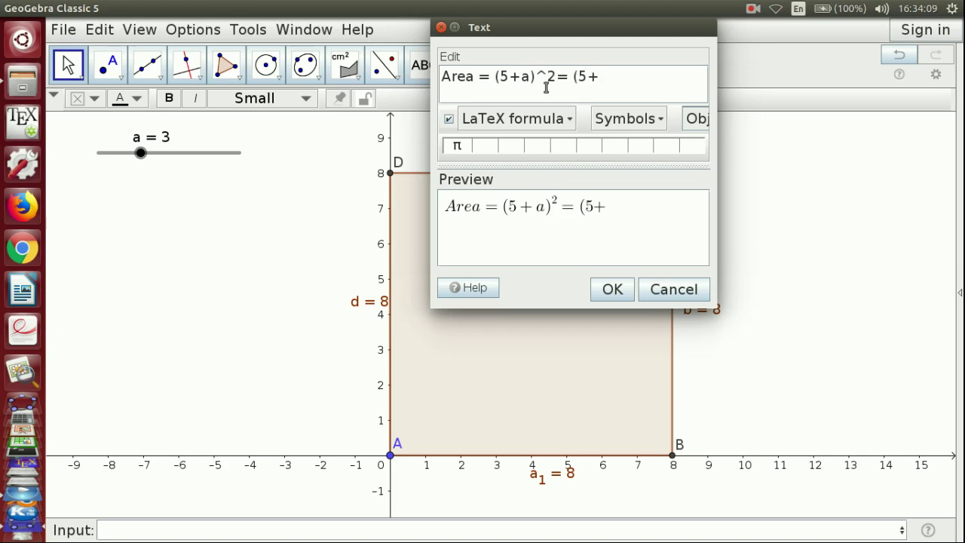
pyautogui.click(698, 118)
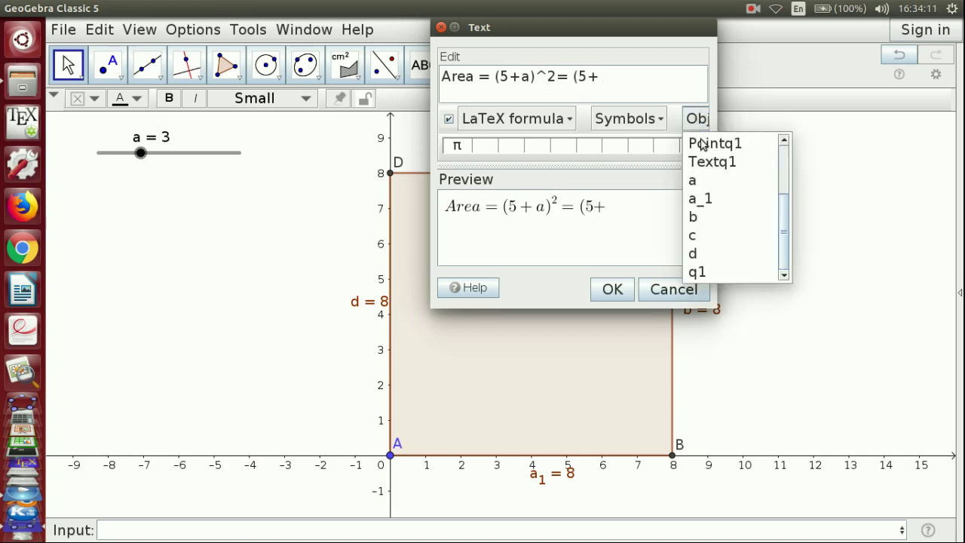
pyautogui.click(693, 181)
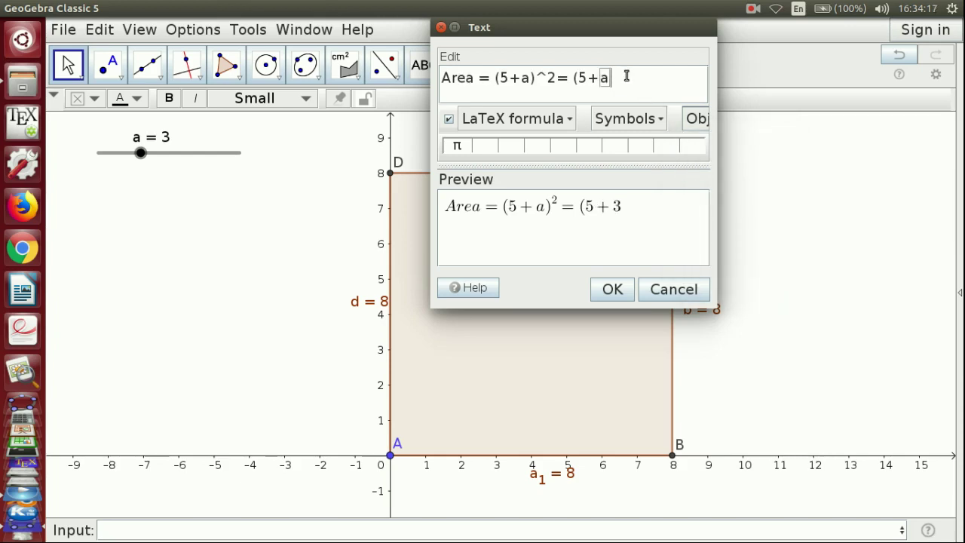
pyautogui.write(')^2=')
pyautogui.click(695, 119)
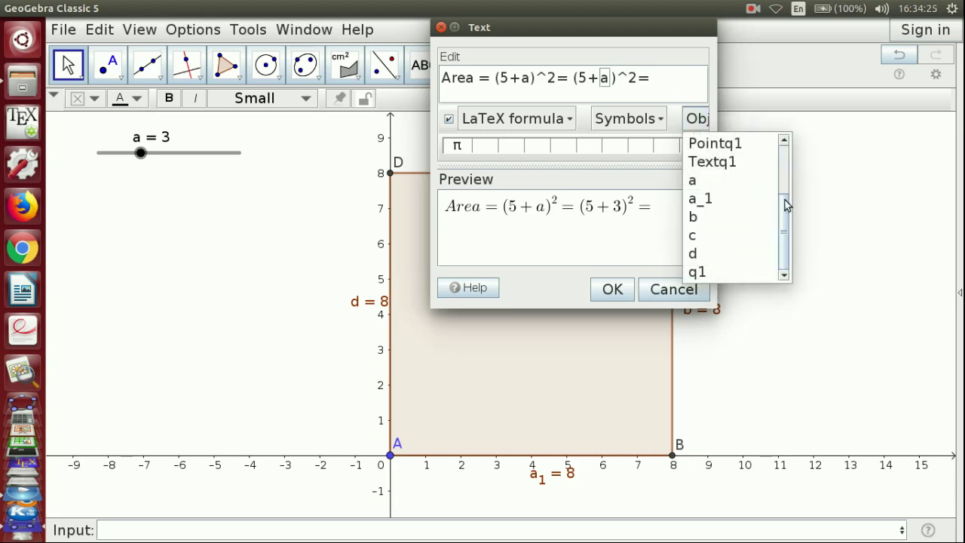
pyautogui.click(697, 273)
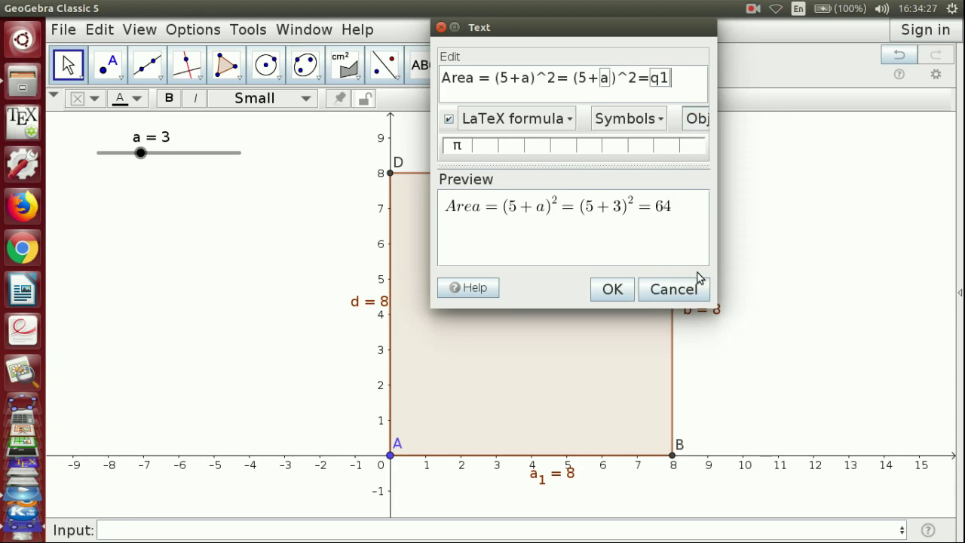
pyautogui.click(612, 290)
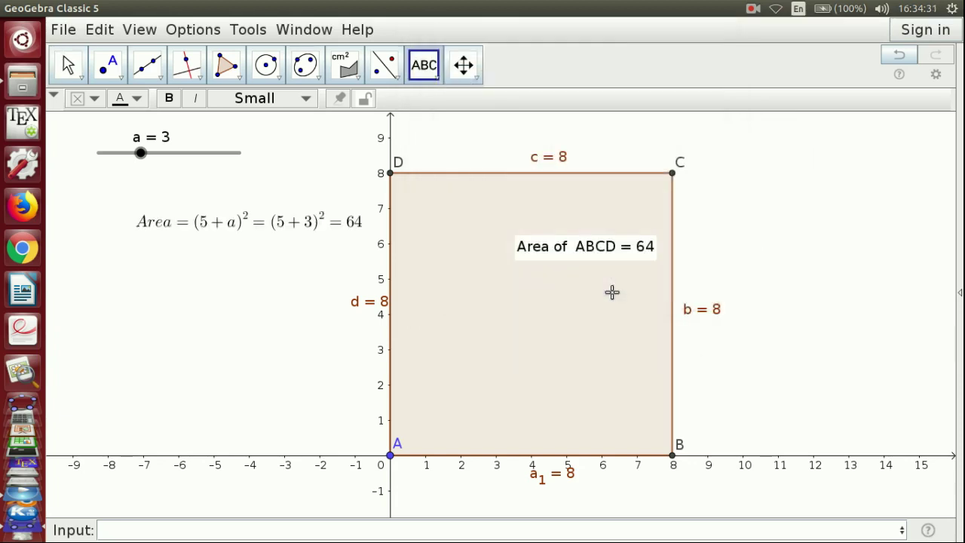
# Step: Set the area formula text to Medium size and colour it blue (51, 51, 255)
pyautogui.rightClick(281, 226)
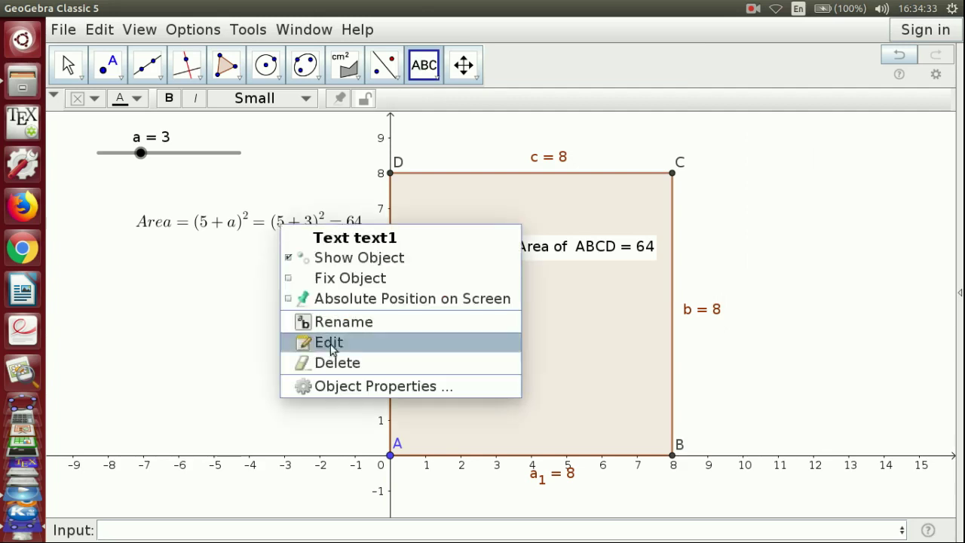
pyautogui.click(345, 388)
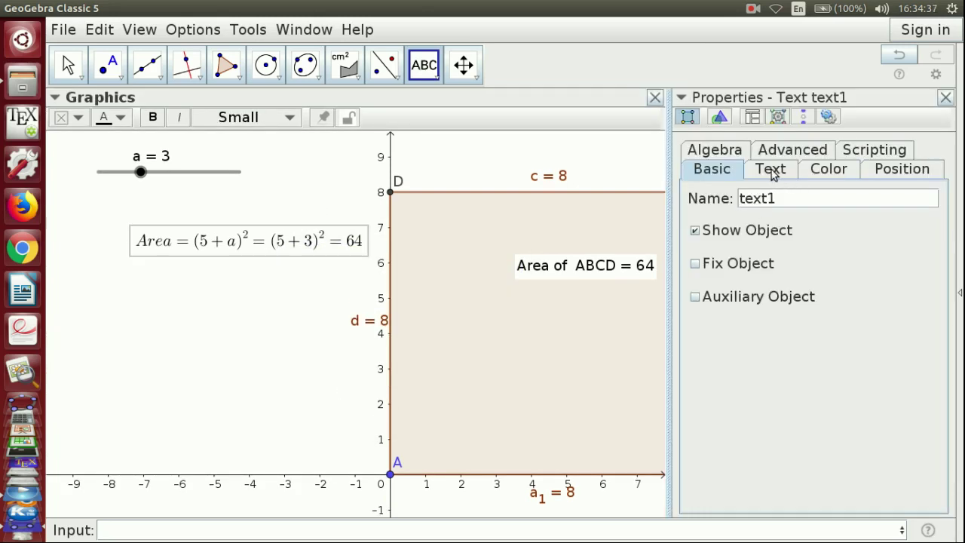
pyautogui.click(772, 170)
pyautogui.click(876, 197)
pyautogui.click(816, 272)
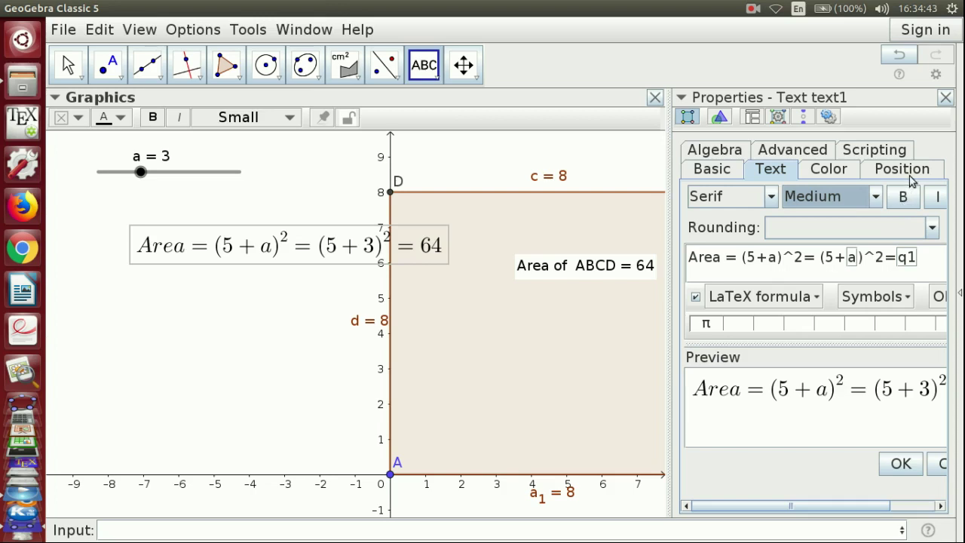
pyautogui.click(847, 172)
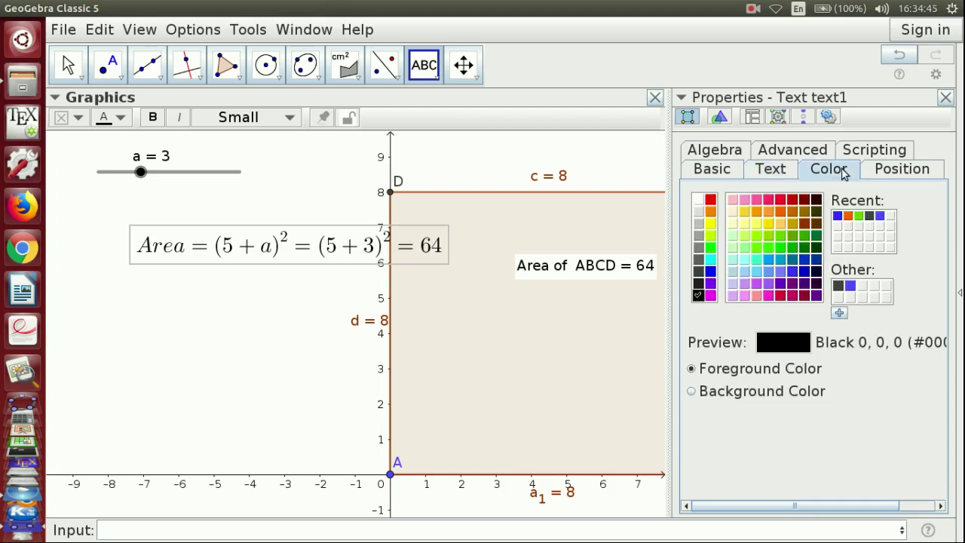
pyautogui.click(837, 216)
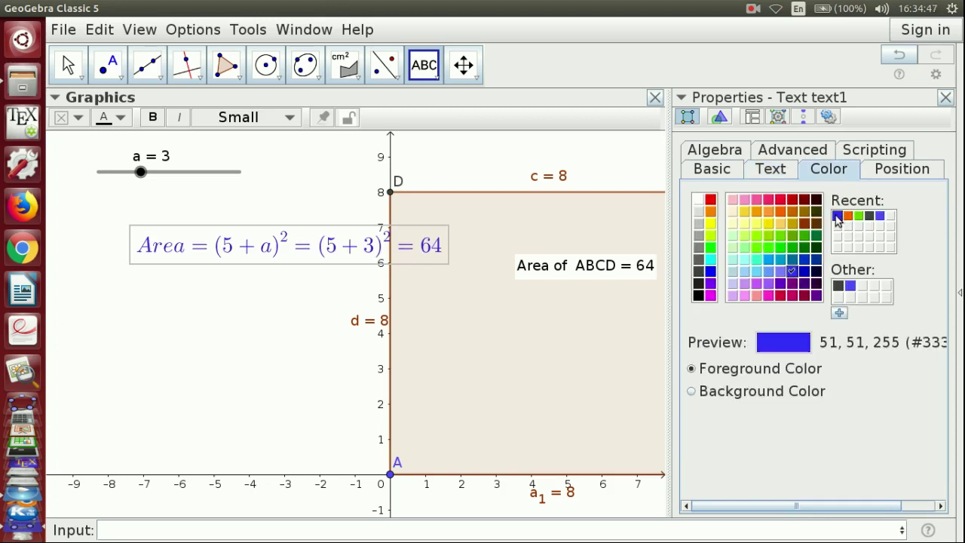
# Step: Make the area formula text bold and move it above the top side of the square
pyautogui.click(776, 173)
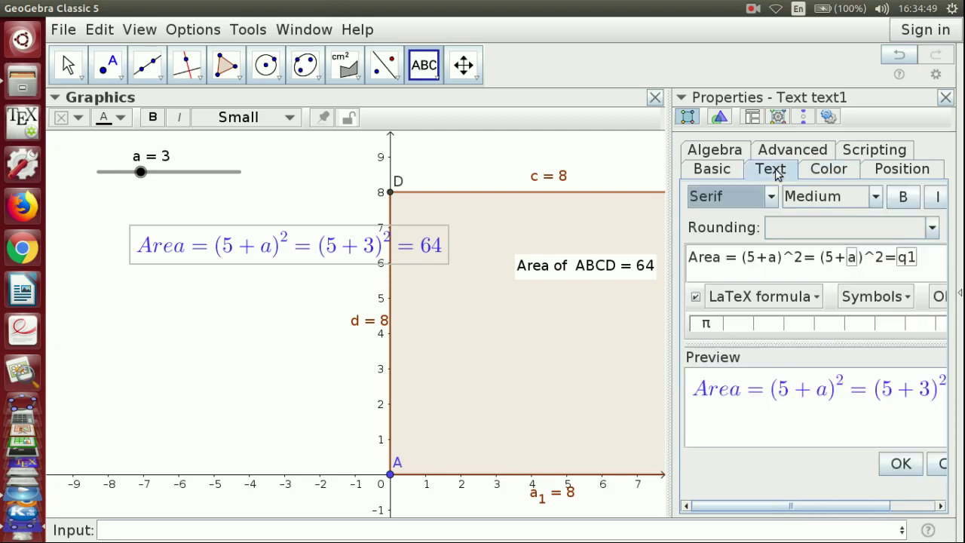
pyautogui.click(904, 197)
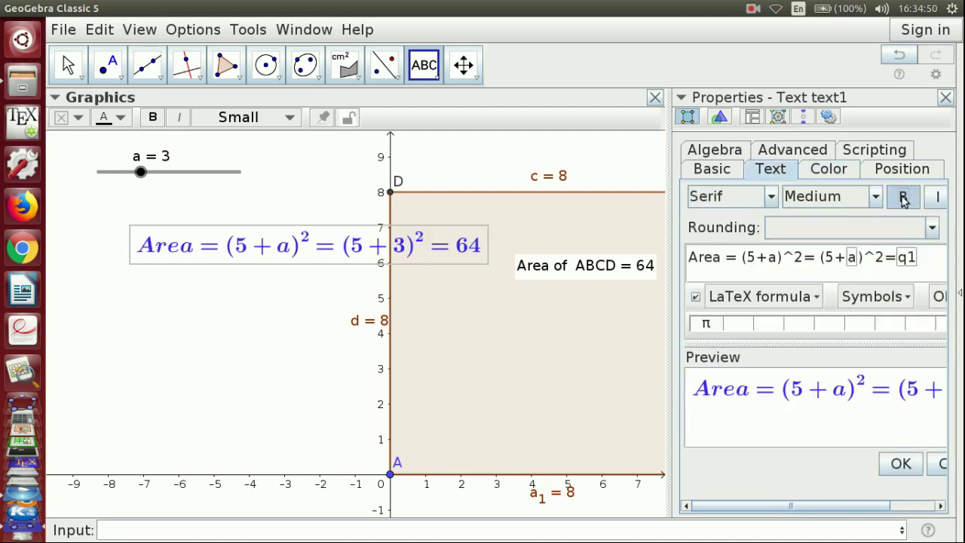
pyautogui.click(945, 98)
pyautogui.moveTo(354, 231); pyautogui.dragTo(615, 130)
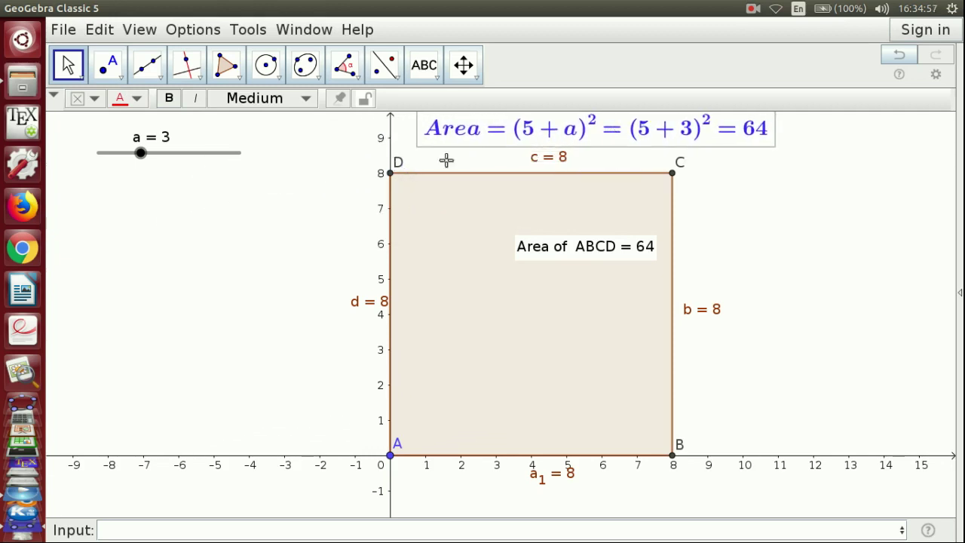
# Step: Lower slider a to its minimum and step it up to 9.1 to examine how the square and area formula respond
pyautogui.moveTo(140, 153); pyautogui.dragTo(102, 154)
pyautogui.press('Right')
pyautogui.press('Right')
pyautogui.press('Right')
pyautogui.press('Right')
pyautogui.press('Right')
pyautogui.press('Right')
pyautogui.press('Right')
pyautogui.press('Right')
pyautogui.press('Right')
pyautogui.press('Right')
pyautogui.press('Right')
pyautogui.press('Right')
pyautogui.press('Right')
pyautogui.press('Right')
pyautogui.press('Right')
pyautogui.press('Right')
pyautogui.press('Right')
pyautogui.press('Right')
pyautogui.press('Right')
pyautogui.press('Right')
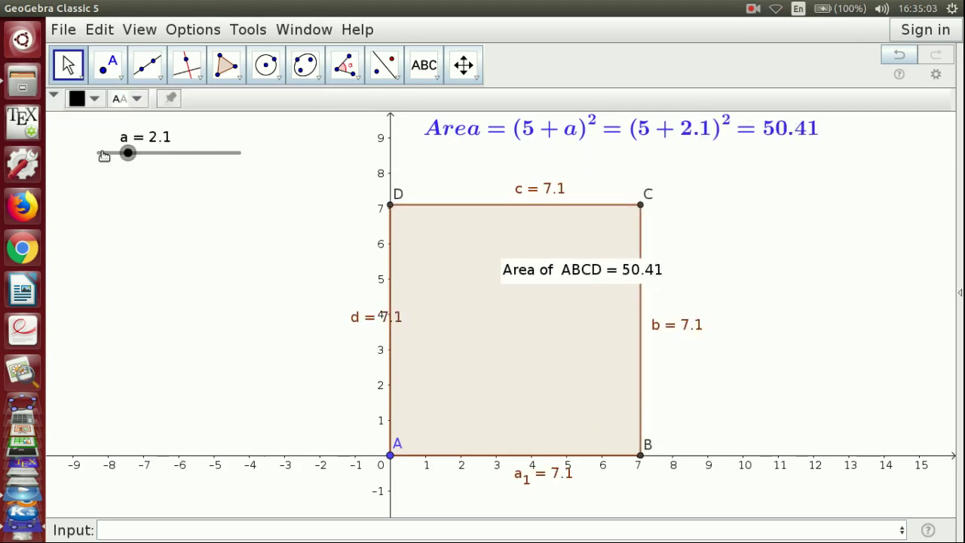
pyautogui.press('Right')
pyautogui.press('Right')
pyautogui.press('Right')
pyautogui.press('Right')
pyautogui.press('Right')
pyautogui.press('Right')
pyautogui.press('Right')
pyautogui.press('Right')
pyautogui.press('Right')
pyautogui.press('Right')
pyautogui.press('Right')
pyautogui.press('Right')
pyautogui.press('Right')
pyautogui.press('Right')
pyautogui.press('Right')
pyautogui.press('Right')
pyautogui.press('Right')
pyautogui.press('Right')
pyautogui.press('Right')
pyautogui.press('Right')
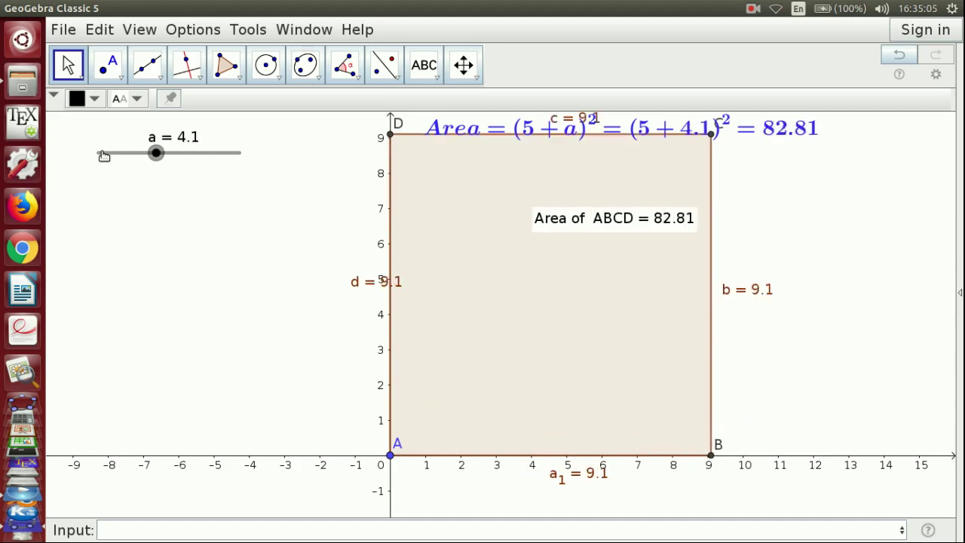
pyautogui.press('Right')
pyautogui.press('Right')
pyautogui.press('Right')
pyautogui.press('Right')
pyautogui.press('Right')
pyautogui.press('Right')
pyautogui.press('Right')
pyautogui.press('Right')
pyautogui.press('Right')
pyautogui.press('Right')
pyautogui.press('Right')
pyautogui.press('Right')
pyautogui.press('Right')
pyautogui.press('Right')
pyautogui.press('Right')
pyautogui.press('Right')
pyautogui.press('Right')
pyautogui.press('Right')
pyautogui.press('Right')
pyautogui.press('Right')
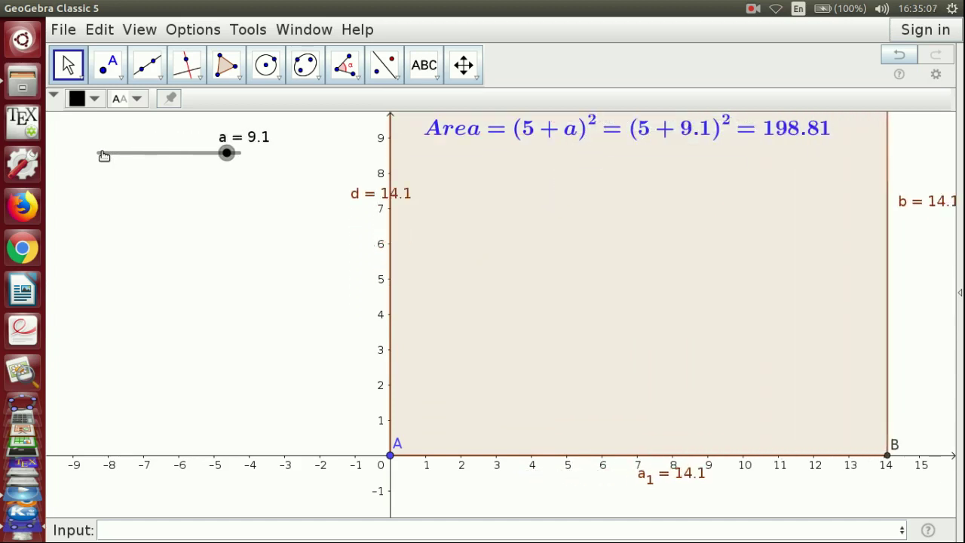
# Step: Return slider a to 0 and step it up again to check the square's side lengths and area formula
pyautogui.click(104, 154)
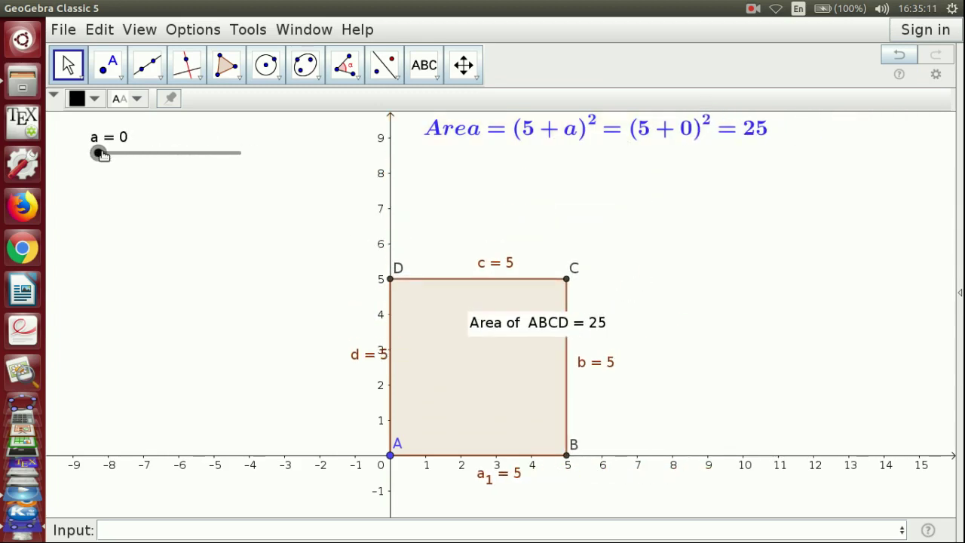
pyautogui.press('Right')
pyautogui.press('Right')
pyautogui.press('Right')
pyautogui.press('Right')
pyautogui.press('Right')
pyautogui.press('Right')
pyautogui.press('Right')
pyautogui.press('Right')
pyautogui.press('Right')
pyautogui.press('Right')
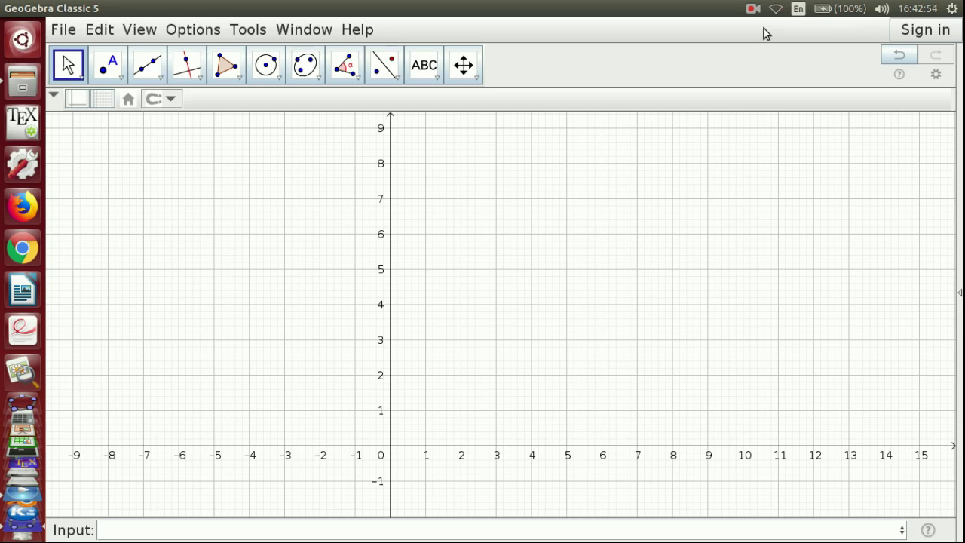
# Step: Create three number sliders a, b and c, stacked one below another, each ranging from -5 to 5
pyautogui.click(437, 80)
pyautogui.click(449, 104)
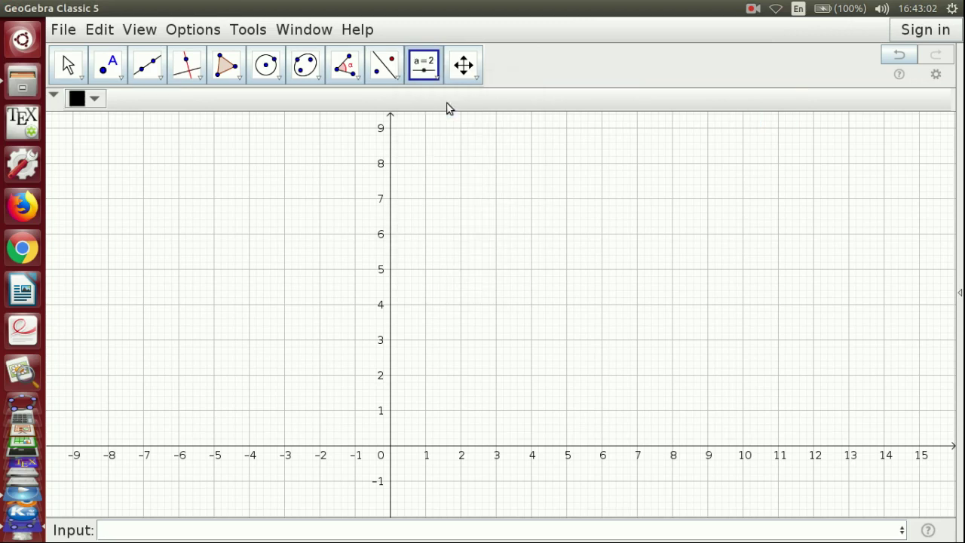
pyautogui.click(82, 133)
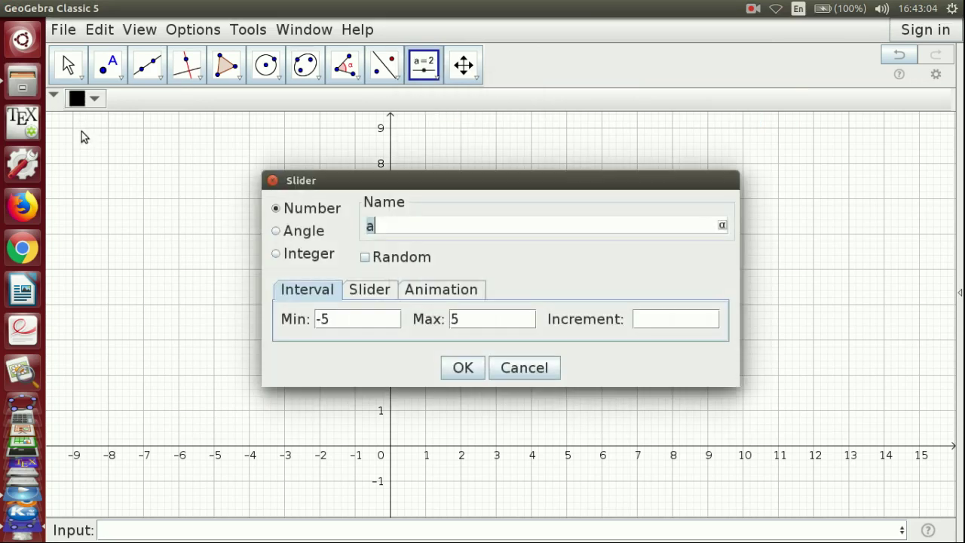
pyautogui.click(463, 368)
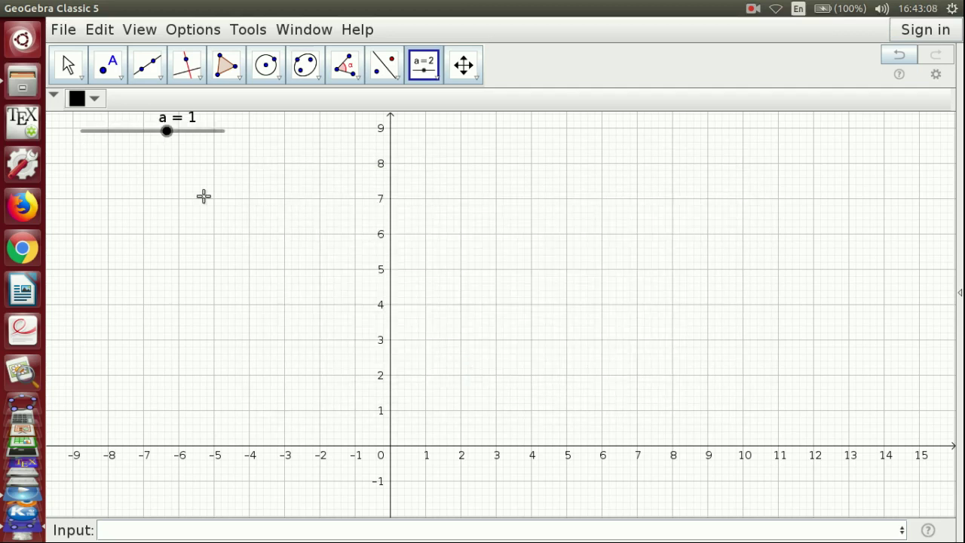
pyautogui.click(86, 167)
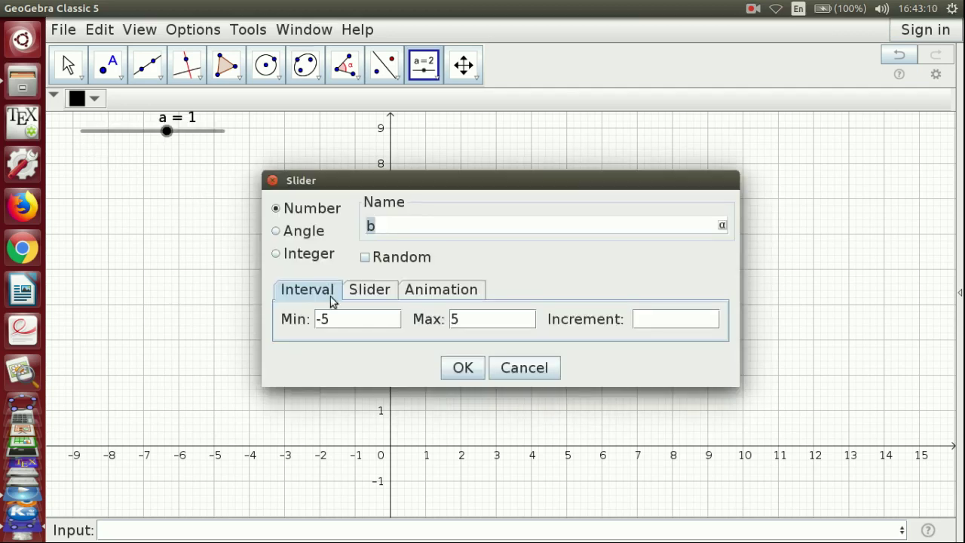
pyautogui.click(465, 368)
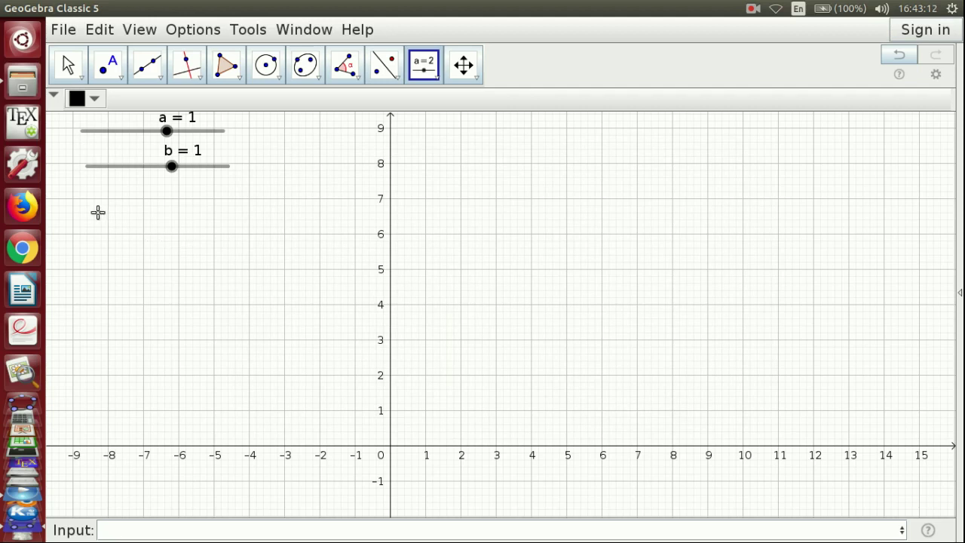
pyautogui.click(91, 198)
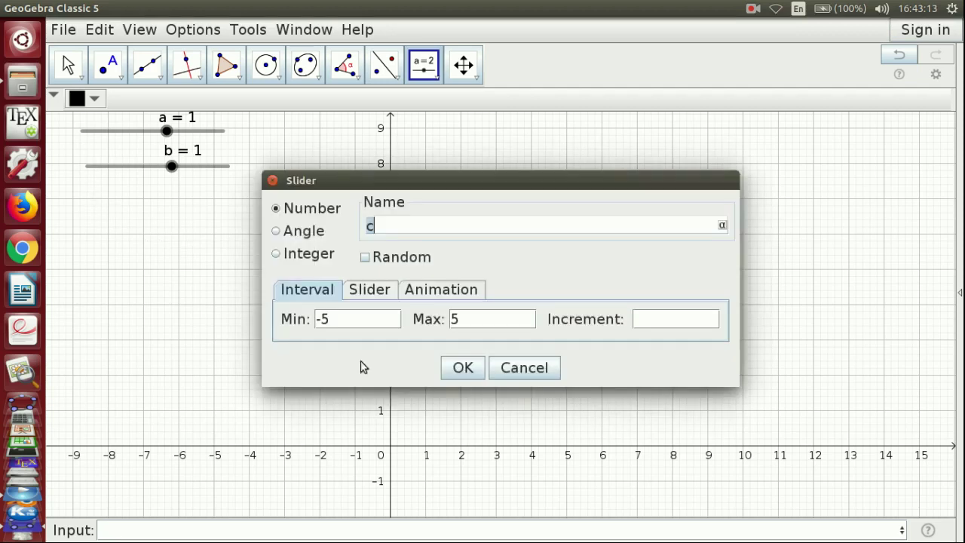
pyautogui.click(461, 368)
# Step: Graph the quadratic function ax²+bx+c using the slider values as coefficients
pyautogui.click(139, 533)
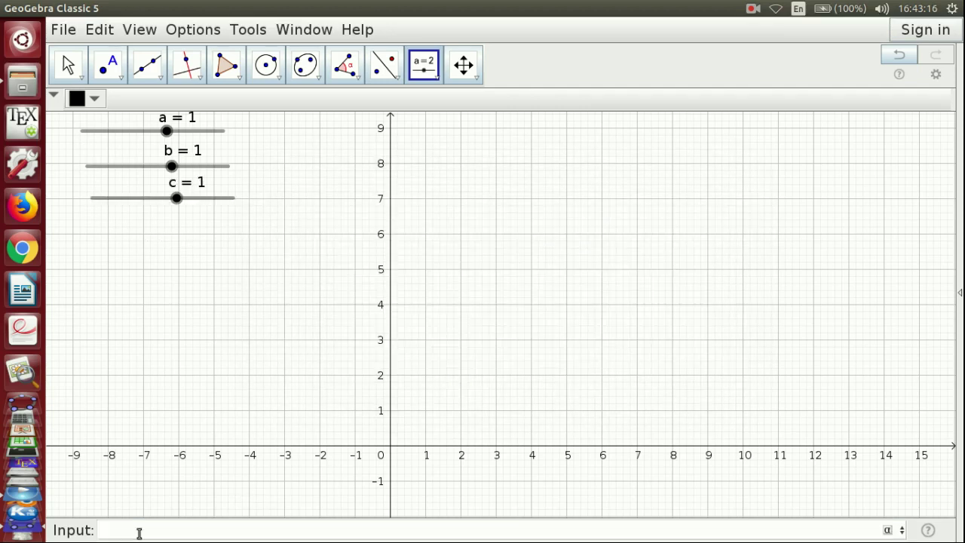
pyautogui.write('ax')
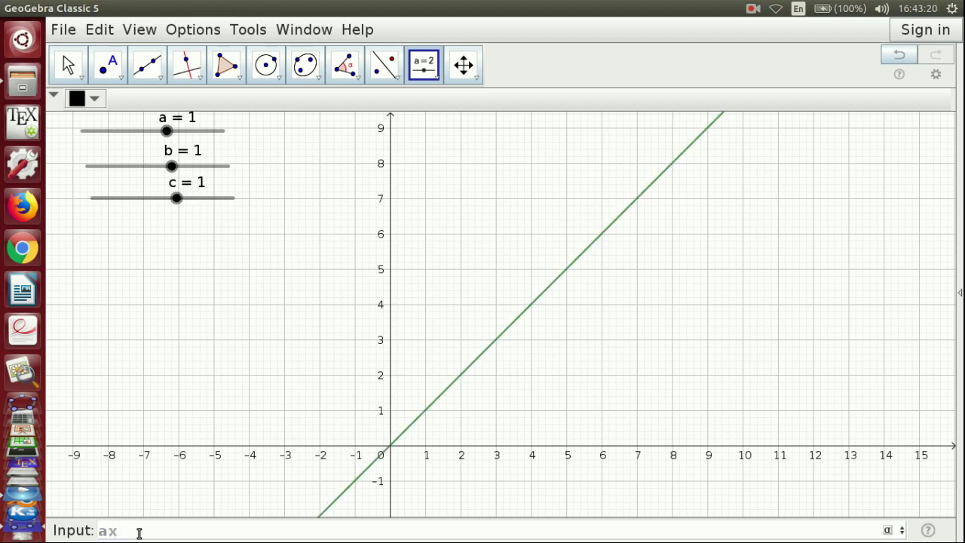
pyautogui.click(888, 532)
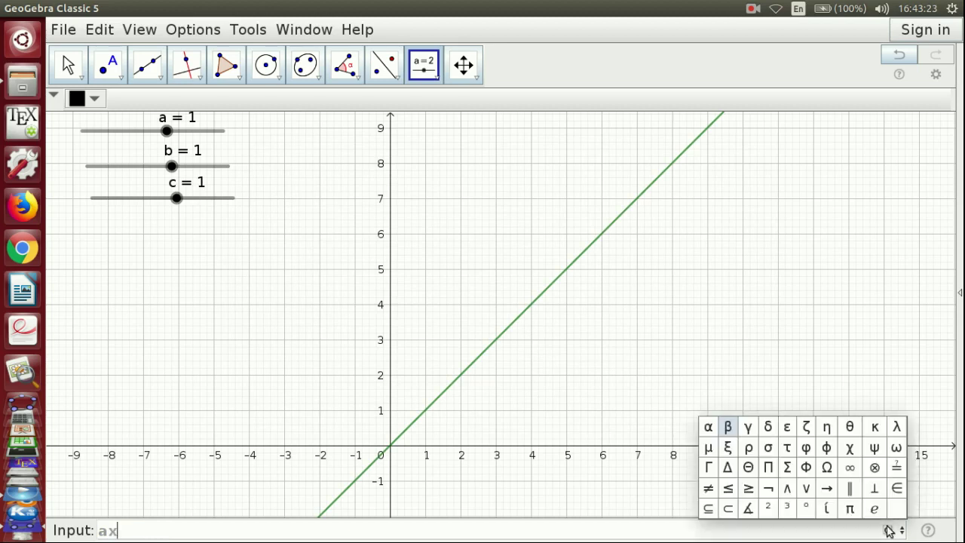
pyautogui.click(770, 511)
pyautogui.write('+')
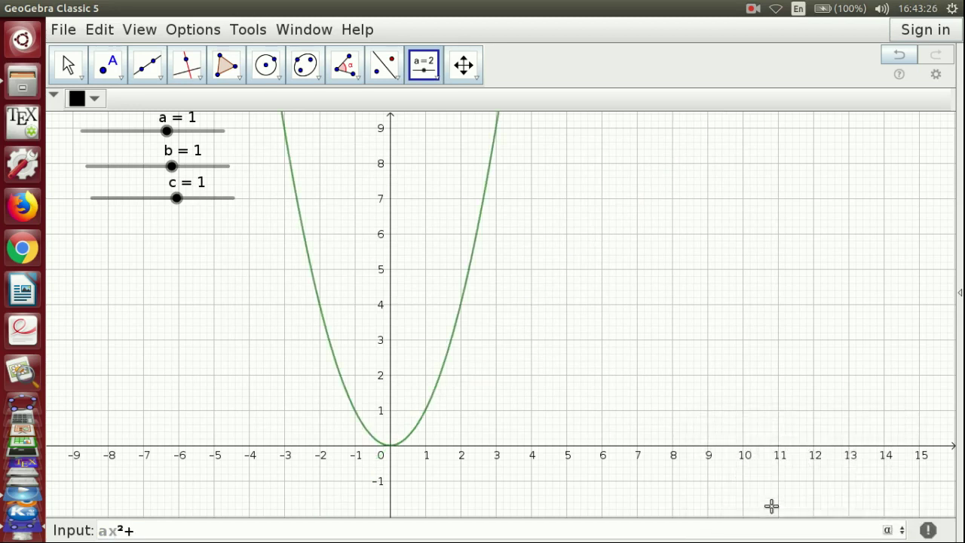
pyautogui.write('bx')
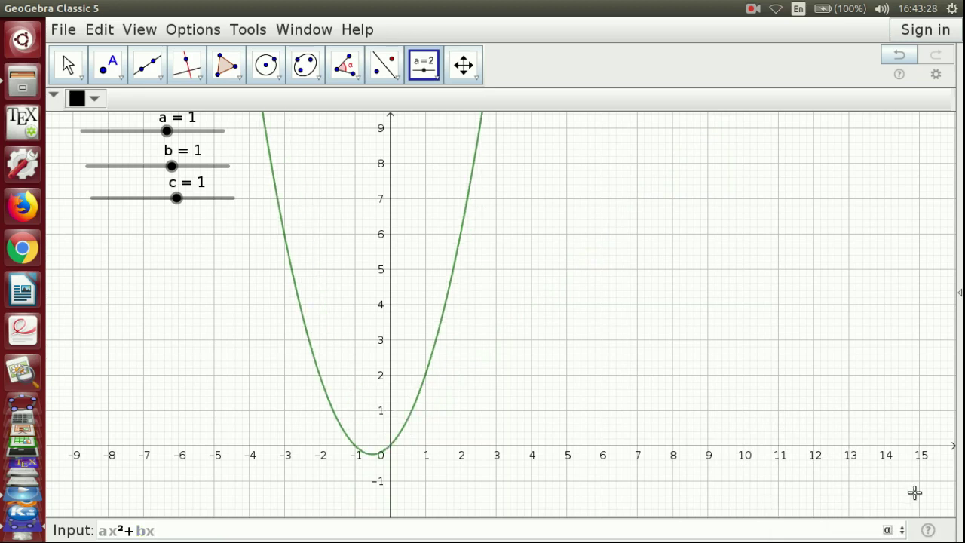
pyautogui.write('+c')
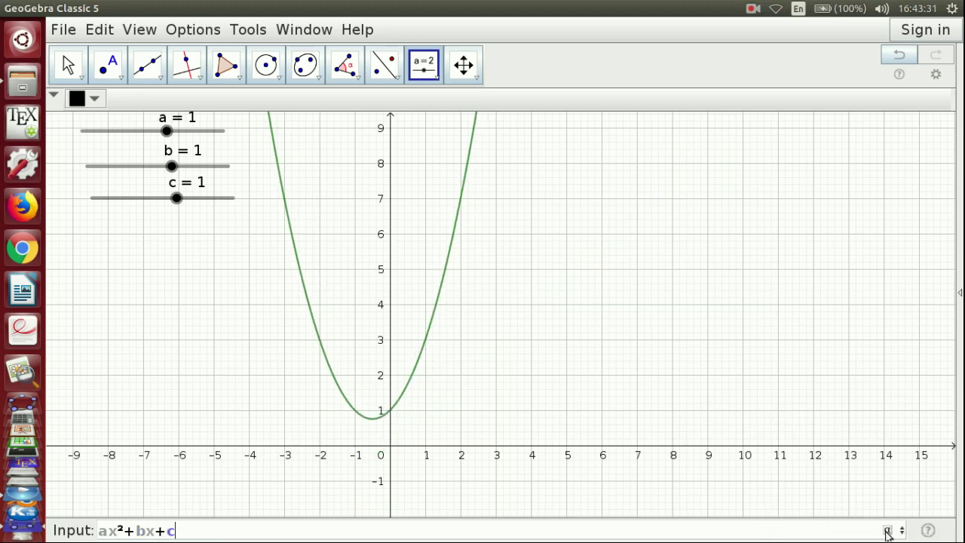
pyautogui.press('Return')
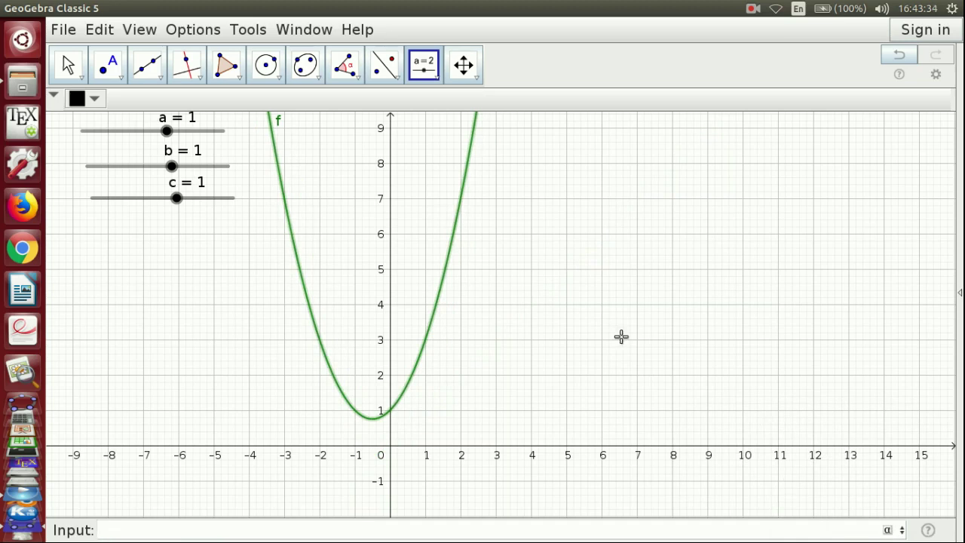
# Step: Vary the coefficient sliders to examine the parabola's response, finishing at a = 0.8, b = 3.1 and c = 1.1
pyautogui.click(68, 65)
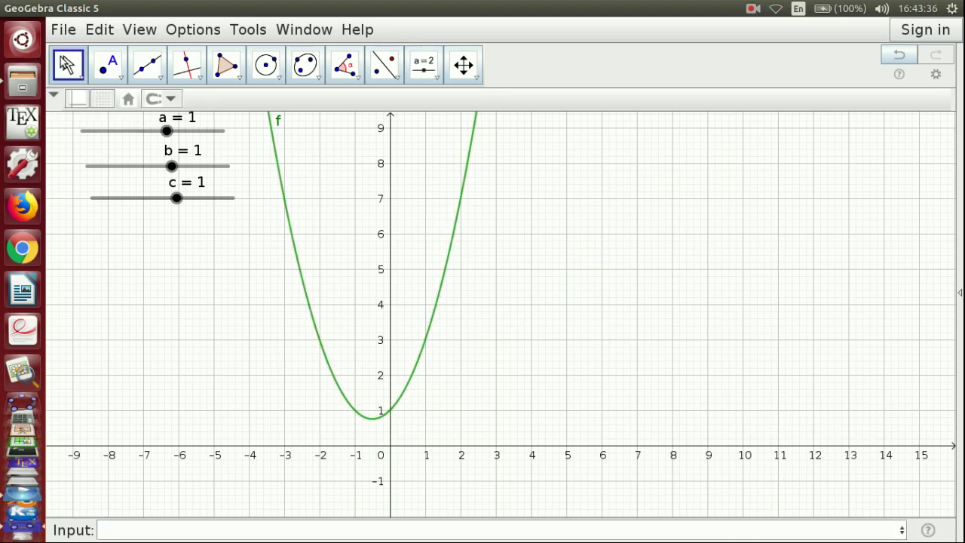
pyautogui.click(177, 199)
pyautogui.moveTo(176, 199); pyautogui.dragTo(158, 133)
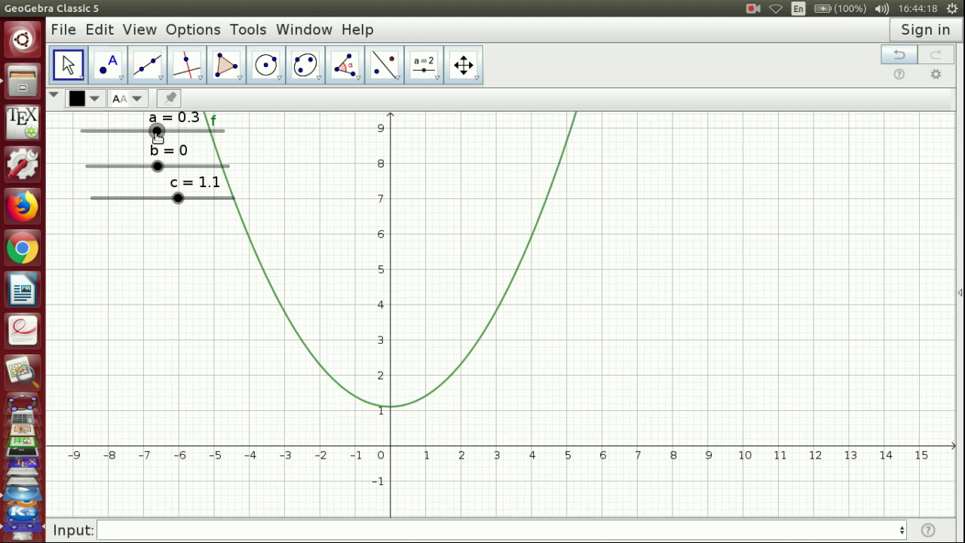
pyautogui.moveTo(157, 136); pyautogui.dragTo(155, 136)
pyautogui.moveTo(155, 136); pyautogui.dragTo(158, 139)
pyautogui.moveTo(157, 139)
pyautogui.mouseDown()
pyautogui.moveTo(205, 138)
pyautogui.moveTo(149, 137)
pyautogui.moveTo(165, 136)
pyautogui.mouseUp()
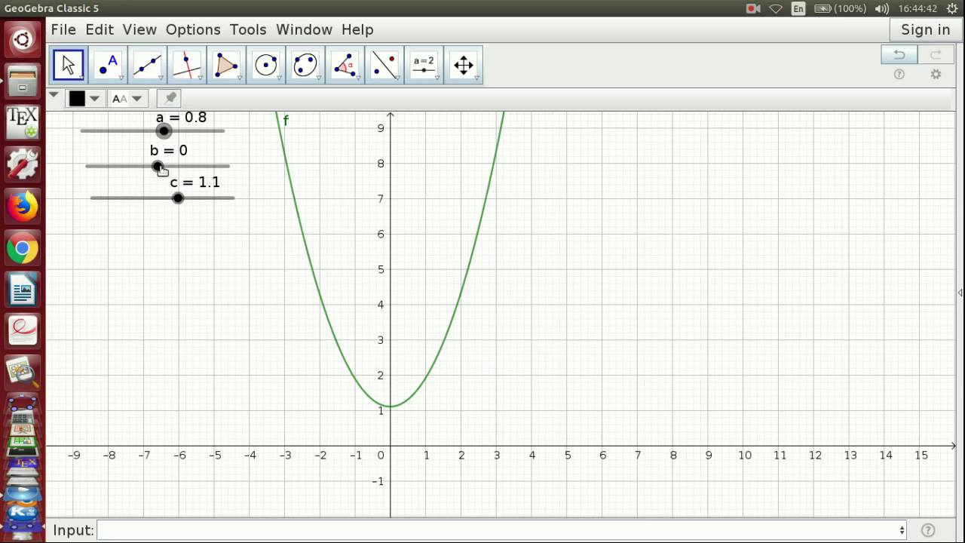
pyautogui.moveTo(158, 167); pyautogui.dragTo(201, 167)
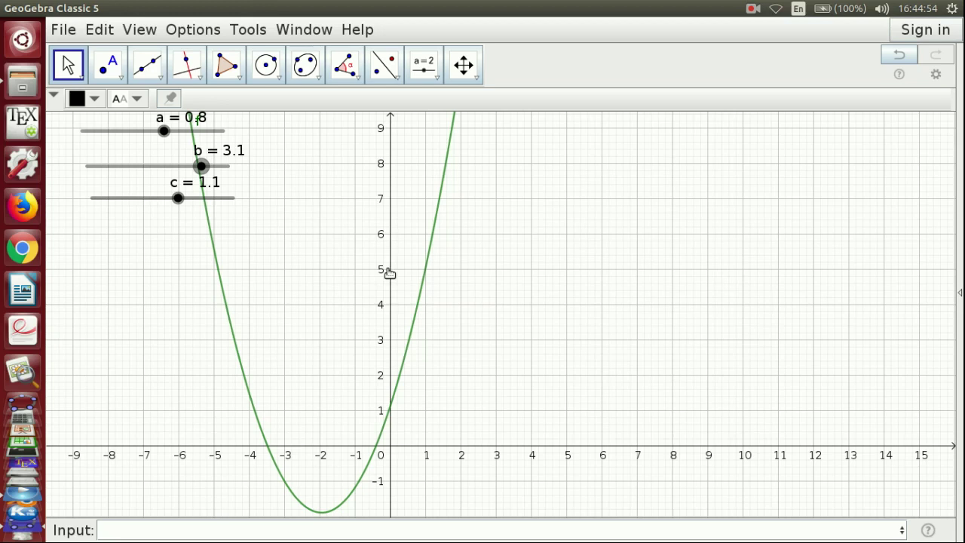
# Step: Start a new construction, choosing to save the current one in the Desktop folder
pyautogui.click(64, 30)
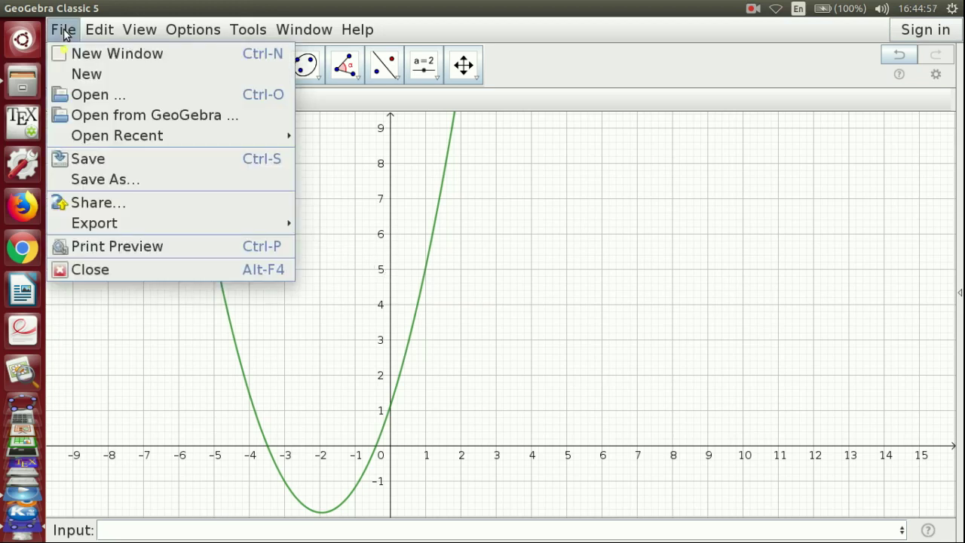
pyautogui.click(82, 72)
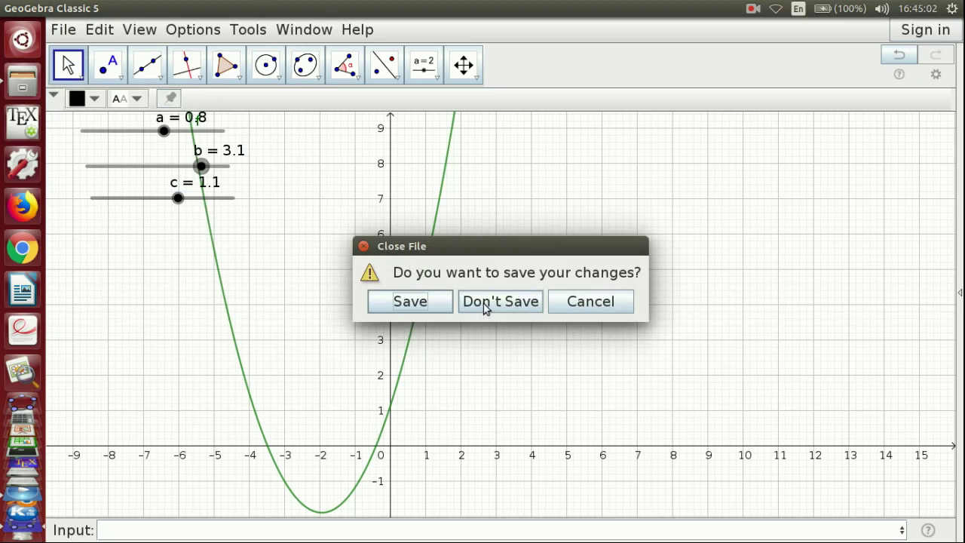
pyautogui.click(404, 302)
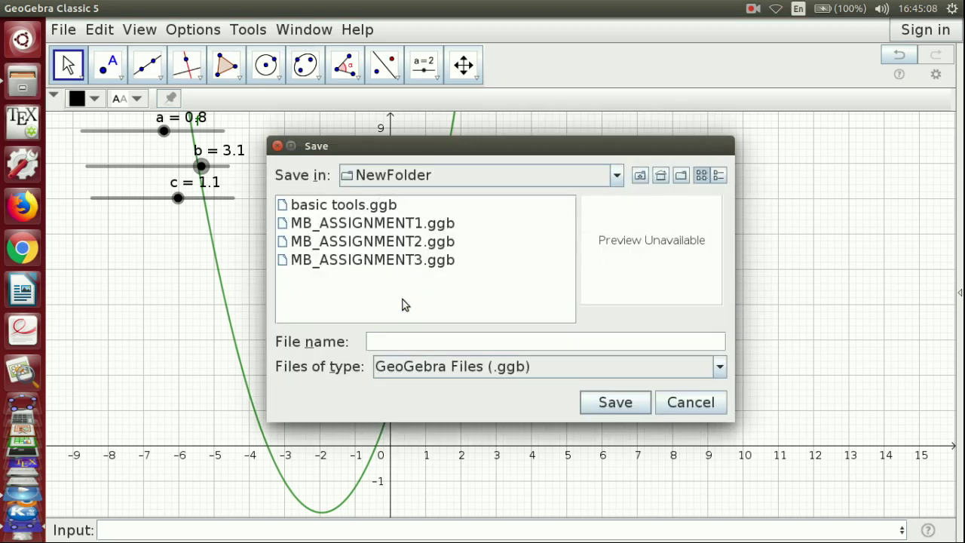
pyautogui.click(639, 179)
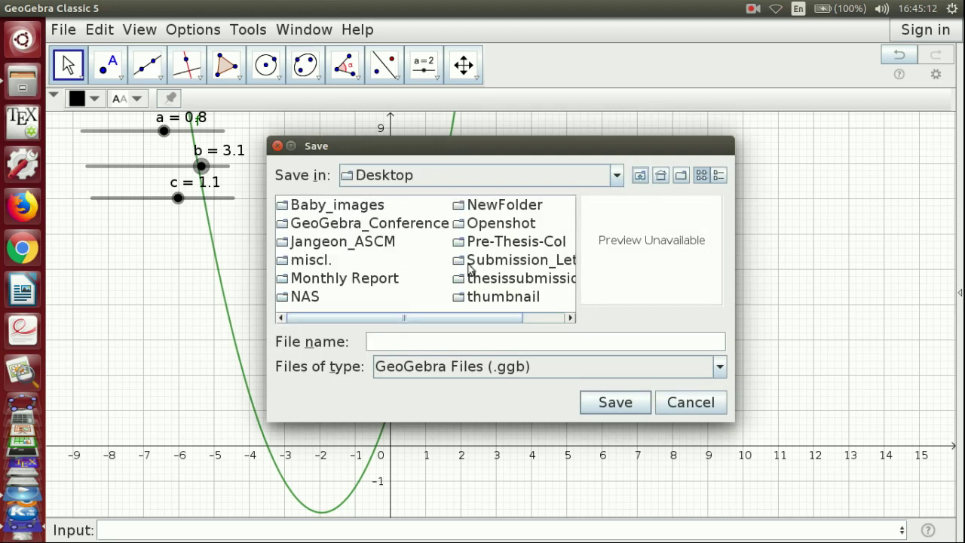
pyautogui.click(639, 175)
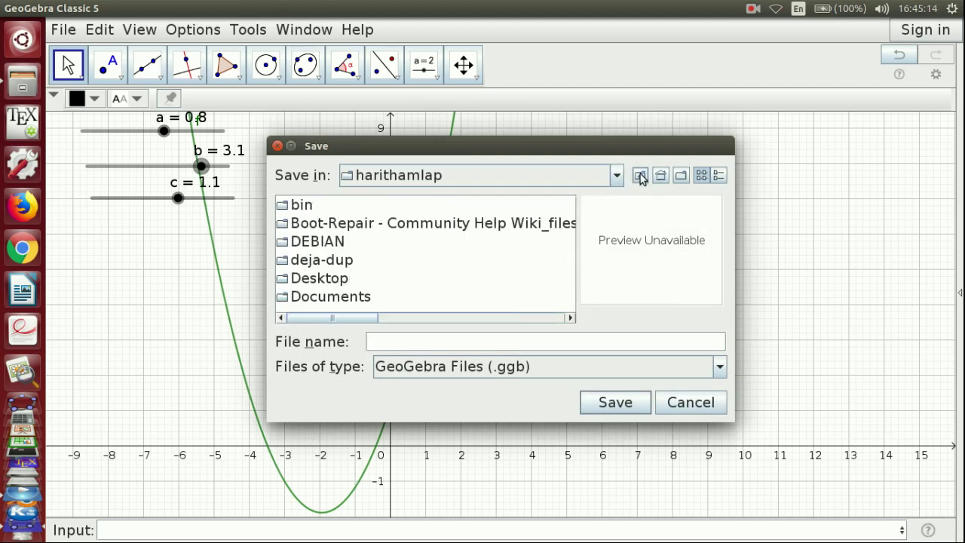
pyautogui.click(640, 176)
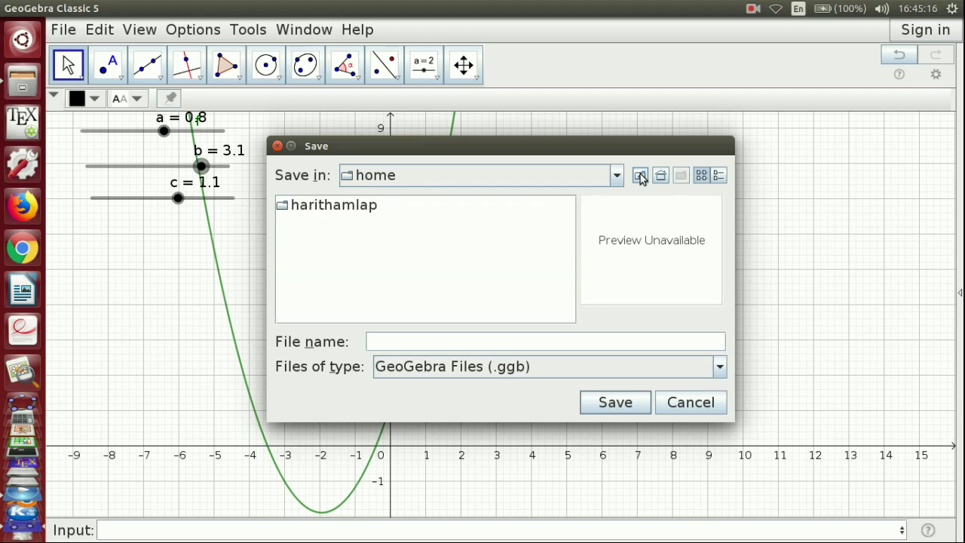
pyautogui.click(617, 181)
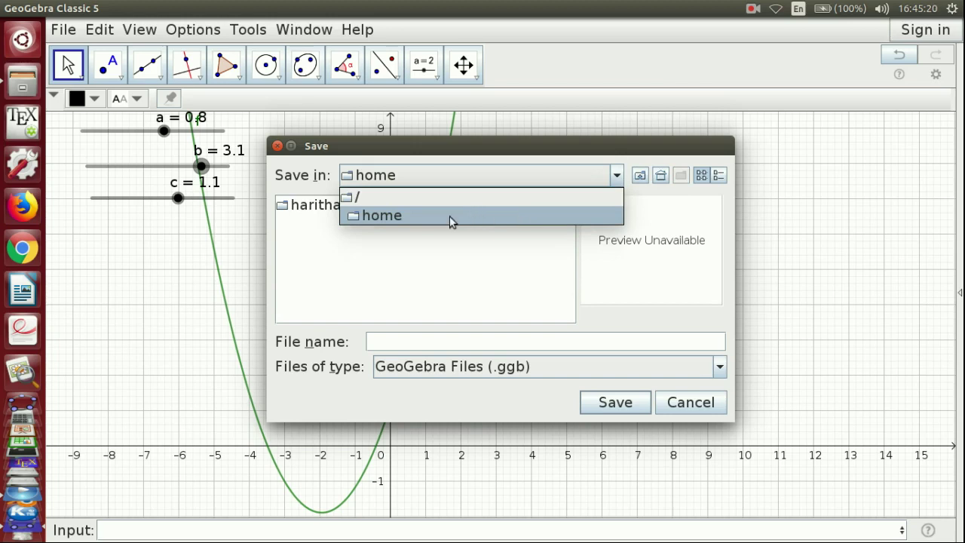
pyautogui.click(318, 208)
pyautogui.doubleClick(318, 208)
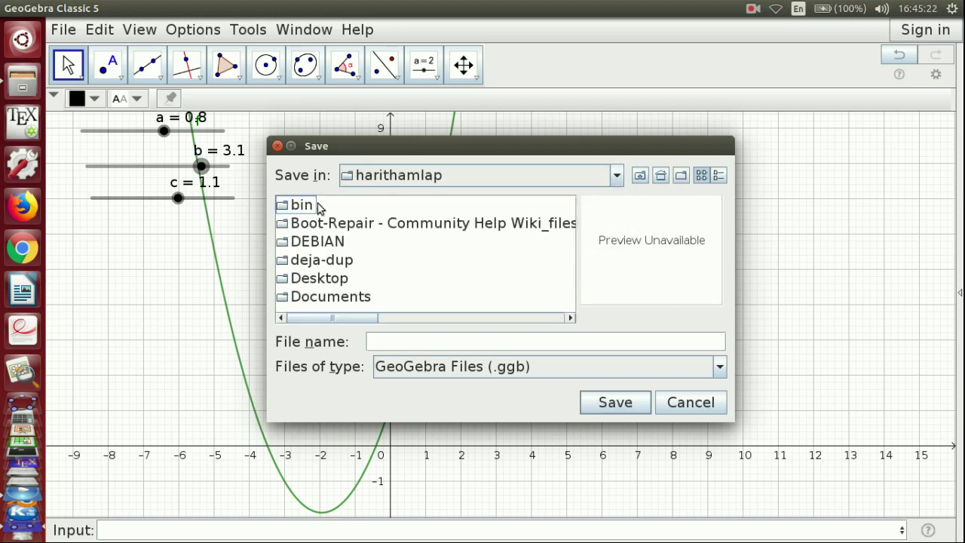
pyautogui.doubleClick(324, 278)
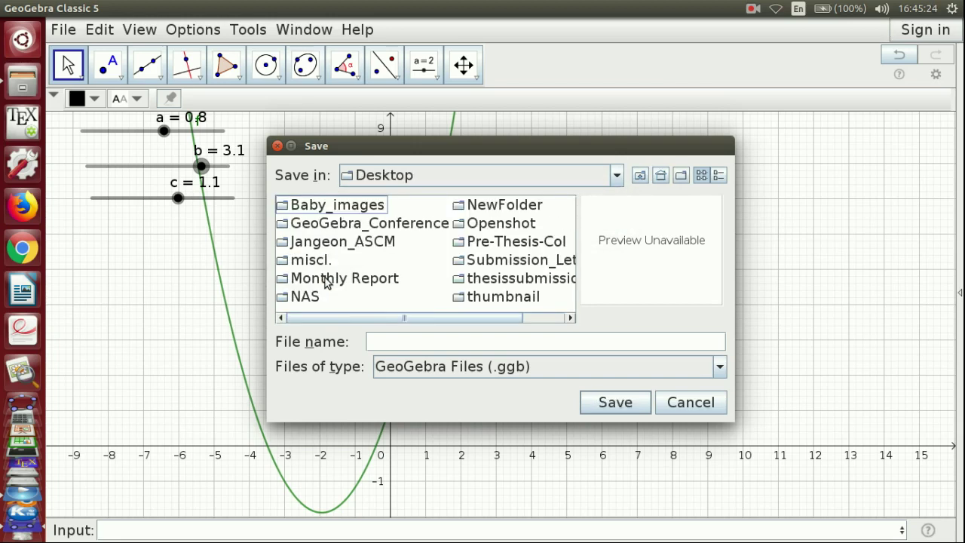
# Step: Save the parabola construction on the Desktop as a GeoGebra file named Quadratic
pyautogui.click(391, 342)
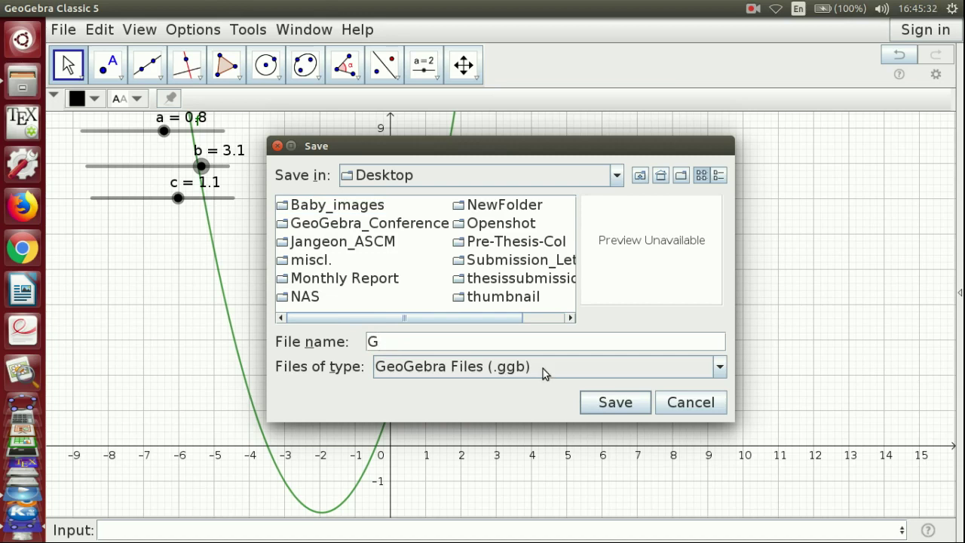
pyautogui.press('BackSpace')
pyautogui.write('Quadratic')
pyautogui.click(629, 407)
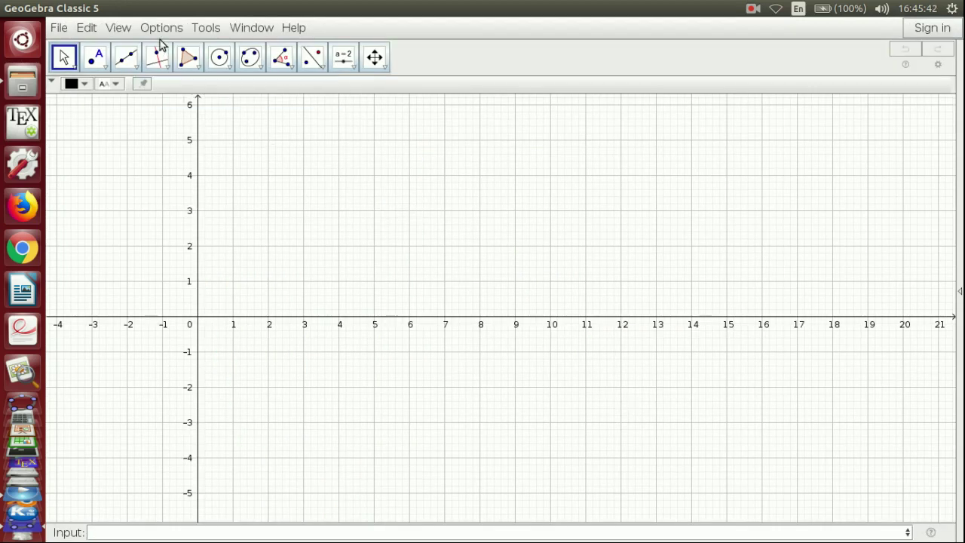
# Step: Set labeling to All New Objects and the font size to 20 pt for the new construction
pyautogui.click(121, 28)
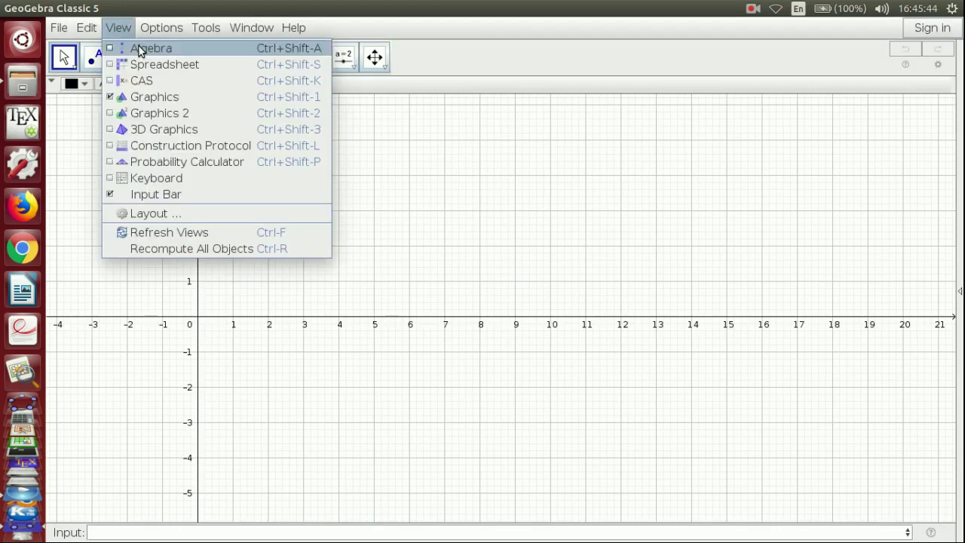
pyautogui.moveTo(155, 29)
pyautogui.moveTo(176, 66)
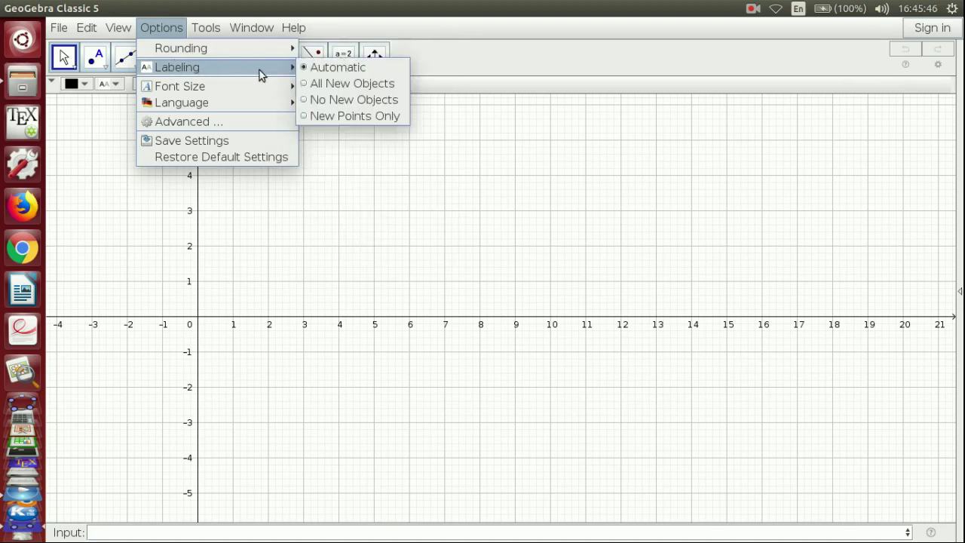
pyautogui.click(316, 84)
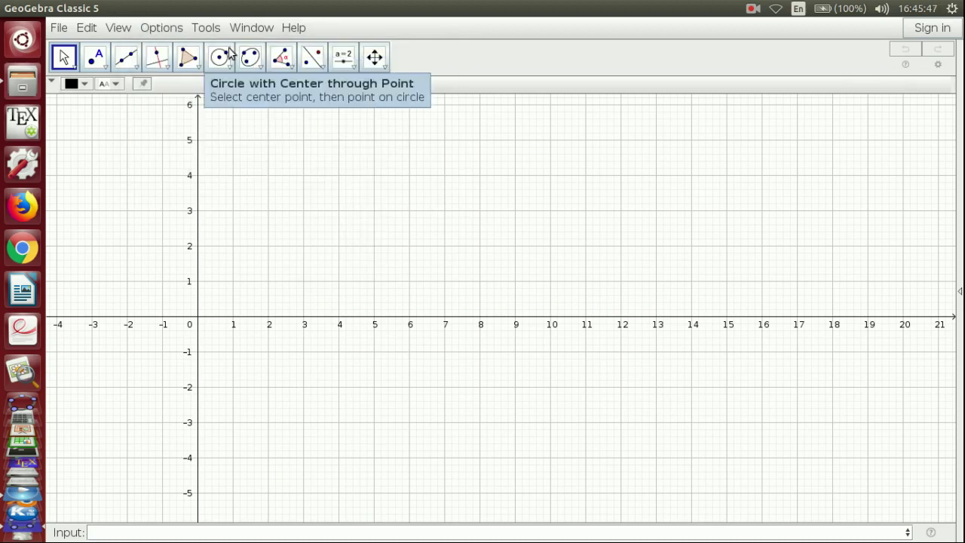
pyautogui.click(161, 27)
pyautogui.moveTo(200, 86)
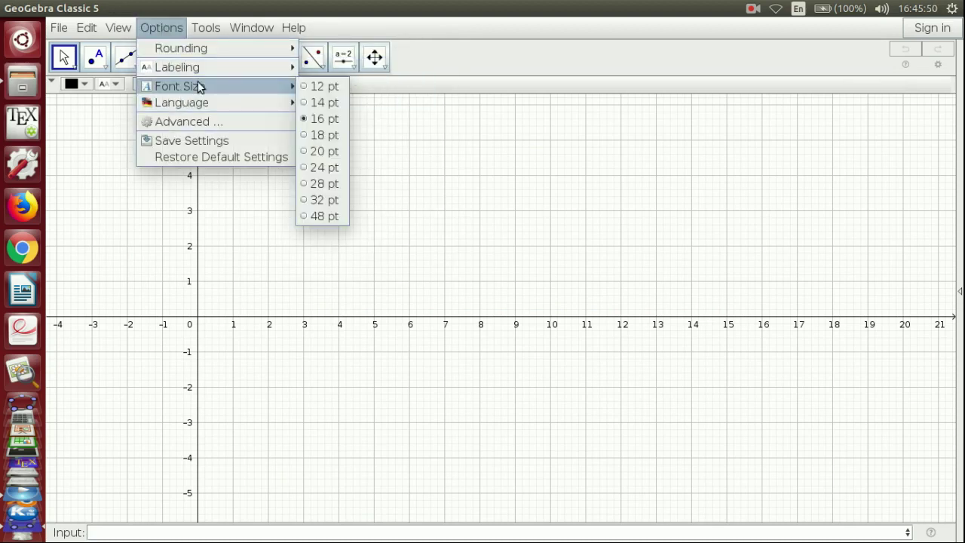
pyautogui.click(317, 151)
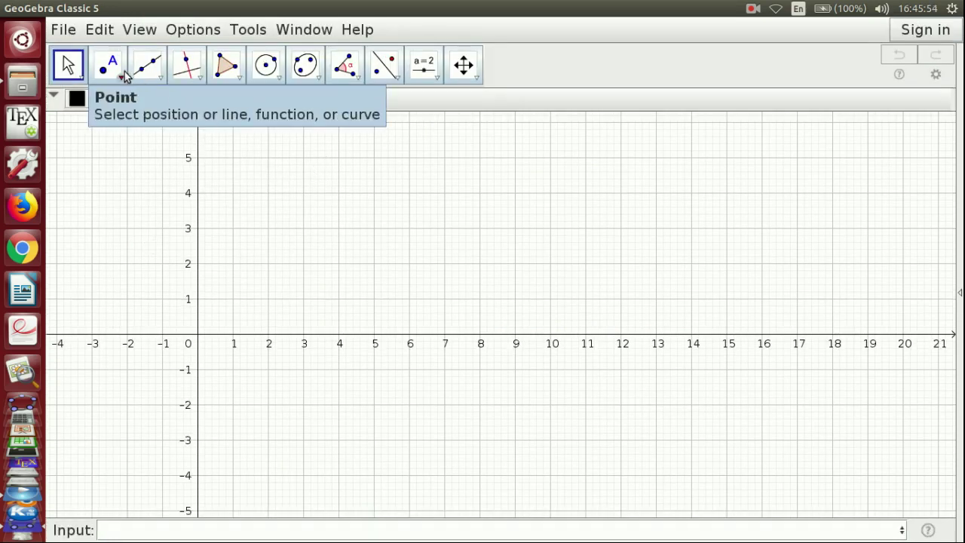
# Step: Create four number sliders a, b, c and d, stacked one below another, each ranging from -5 to 5
pyautogui.click(436, 76)
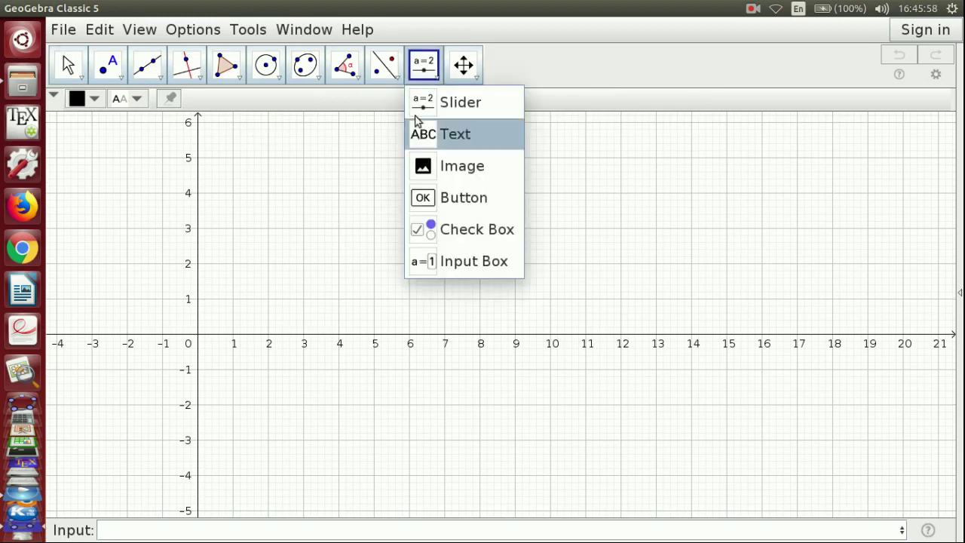
pyautogui.click(441, 112)
pyautogui.click(90, 144)
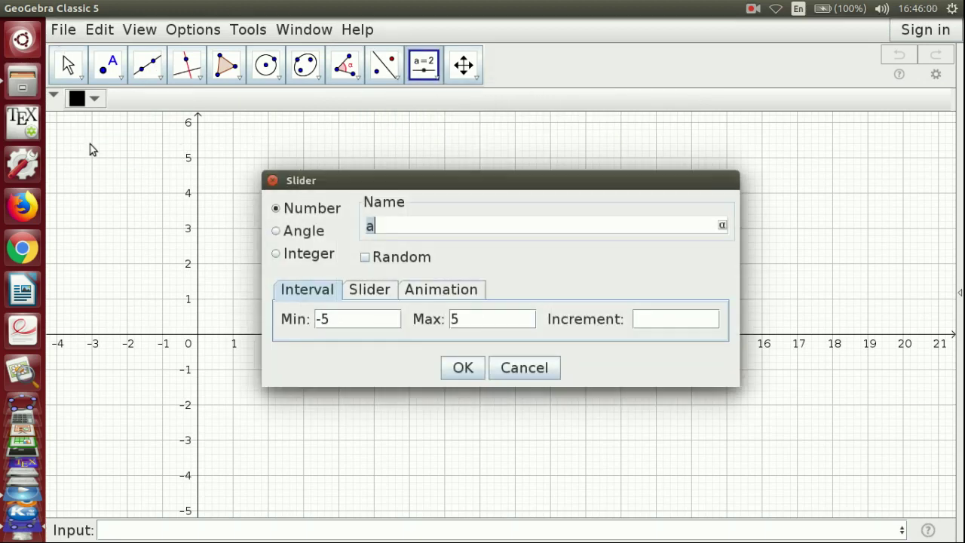
pyautogui.click(463, 370)
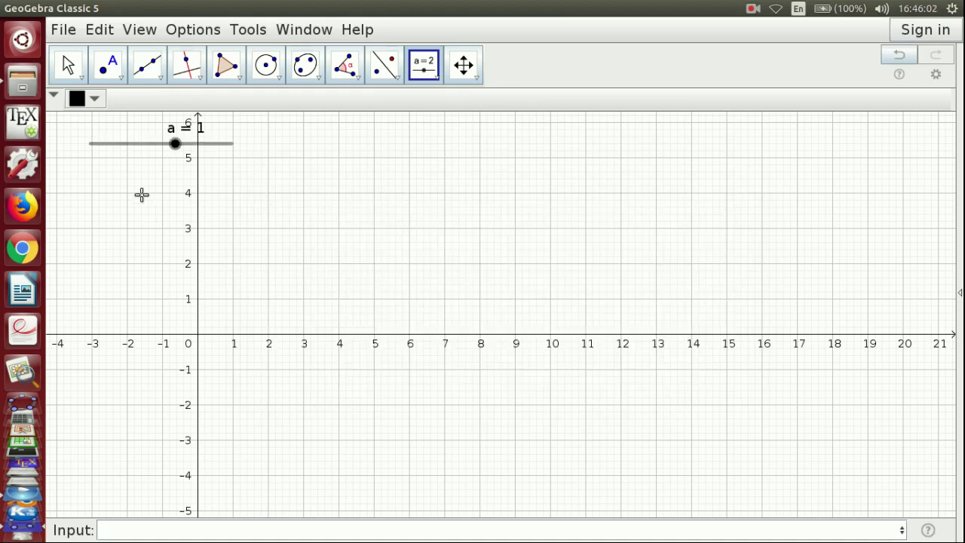
pyautogui.click(99, 170)
pyautogui.click(455, 368)
pyautogui.click(113, 207)
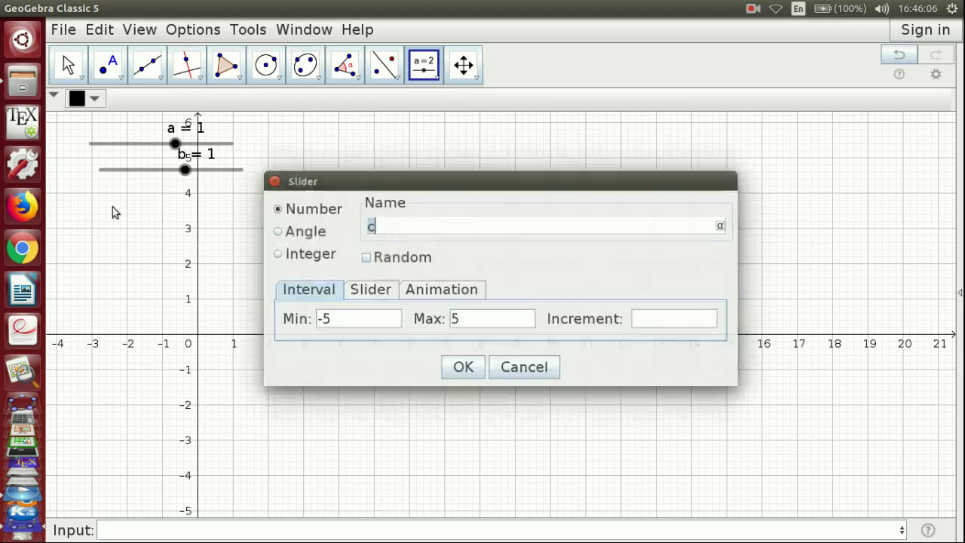
pyautogui.click(469, 368)
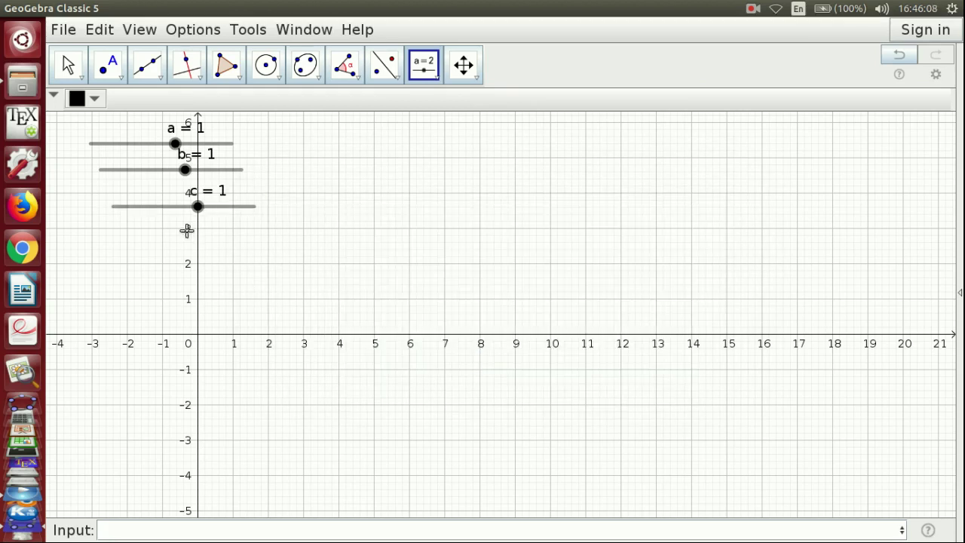
pyautogui.click(121, 234)
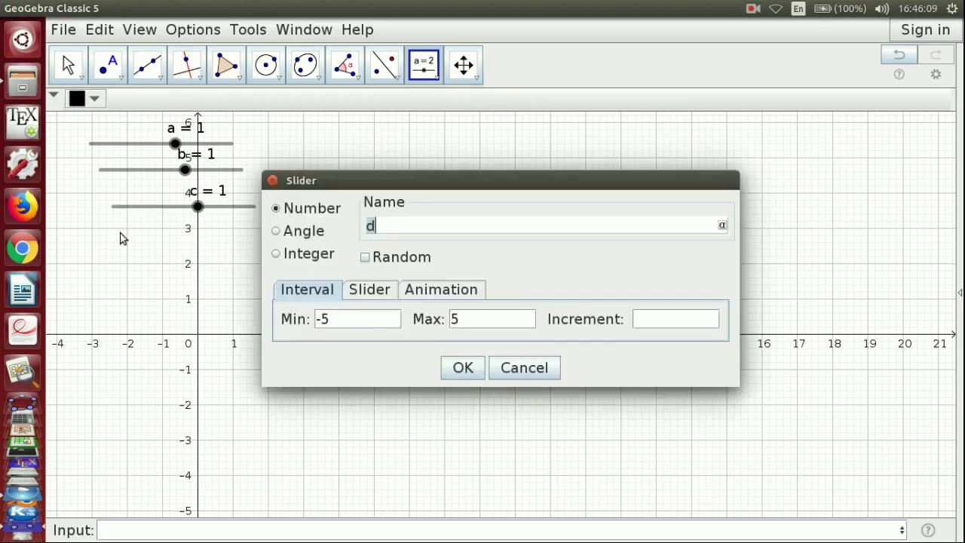
pyautogui.click(464, 368)
# Step: Plot the cubic function f=ax³+bx²+cx+d, with the graphics view moved so the y-axis is clear of the sliders
pyautogui.click(466, 66)
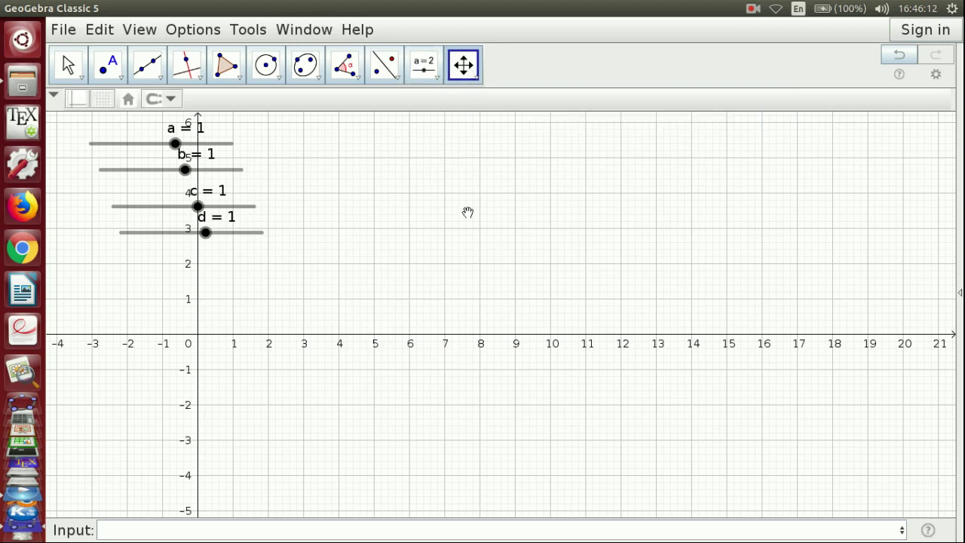
pyautogui.moveTo(462, 261); pyautogui.dragTo(827, 293)
pyautogui.click(128, 530)
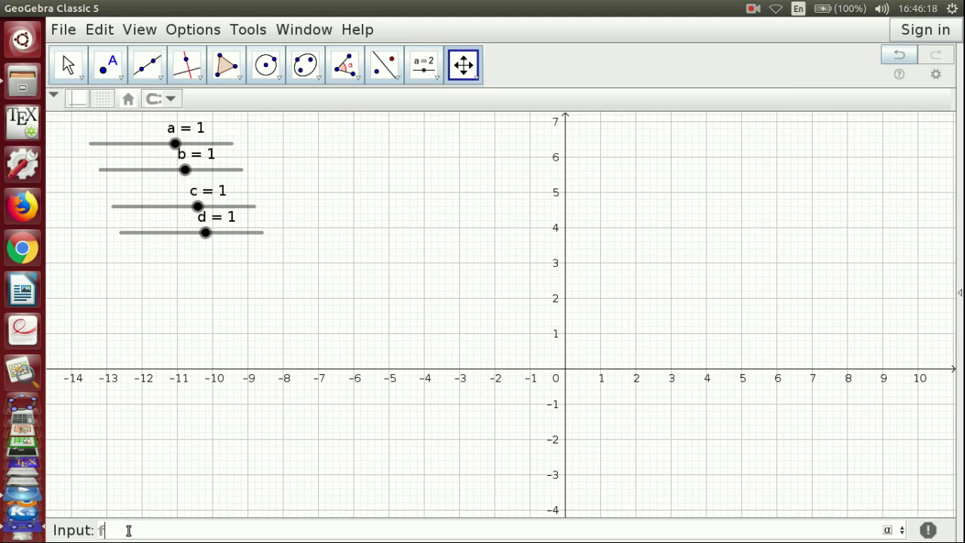
pyautogui.write('f=ax')
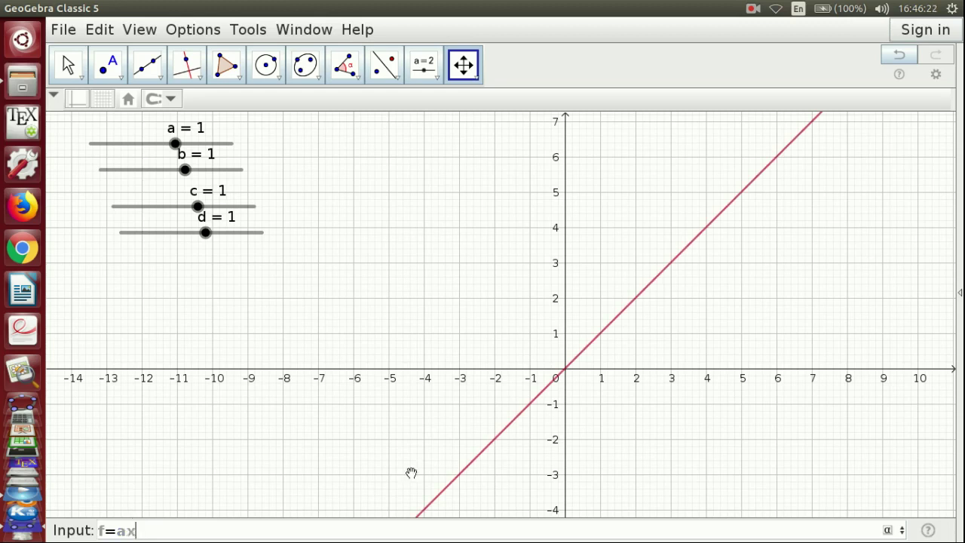
pyautogui.click(883, 534)
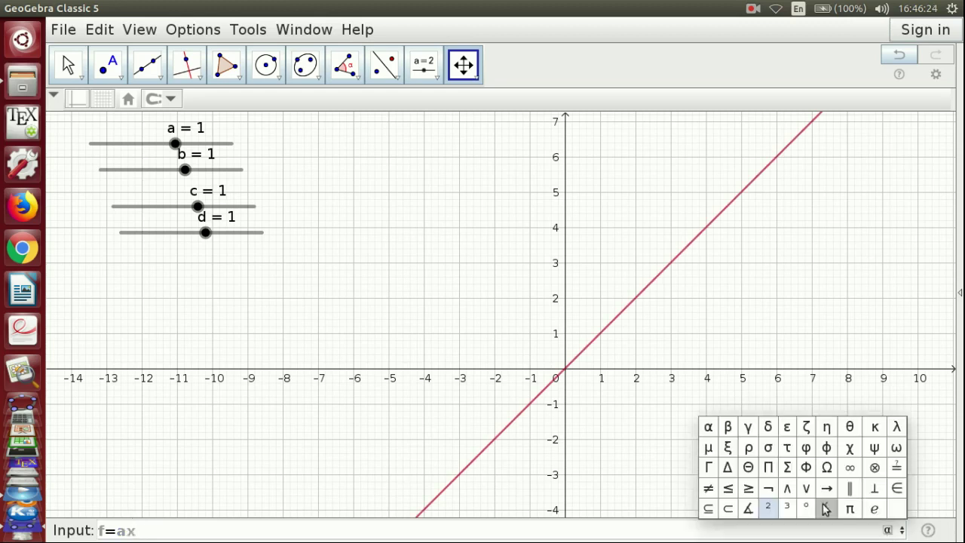
pyautogui.click(789, 504)
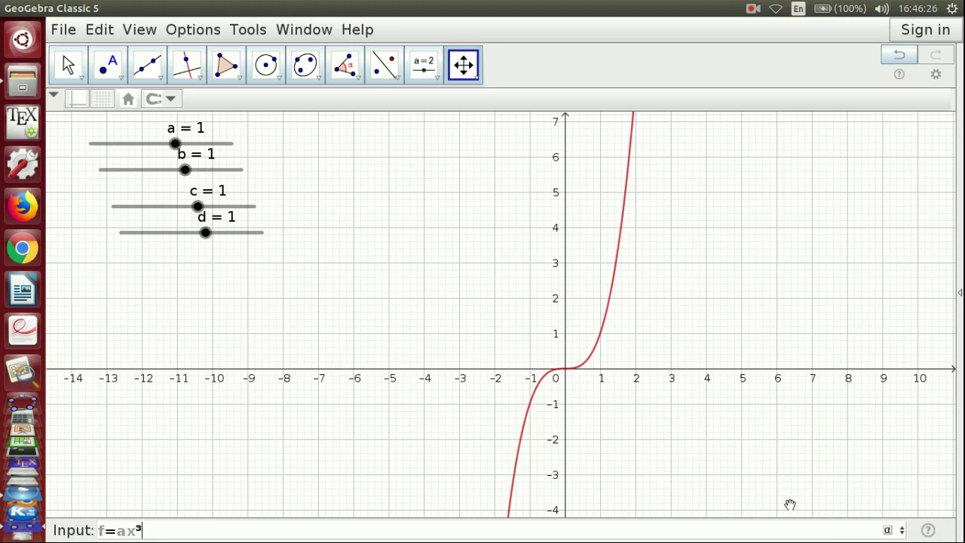
pyautogui.write('+bx')
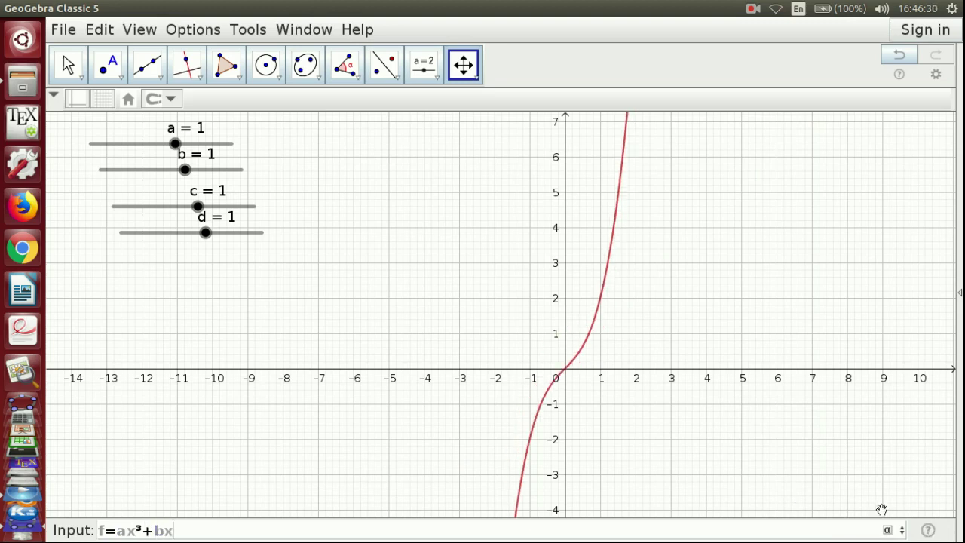
pyautogui.click(887, 530)
pyautogui.write('x')
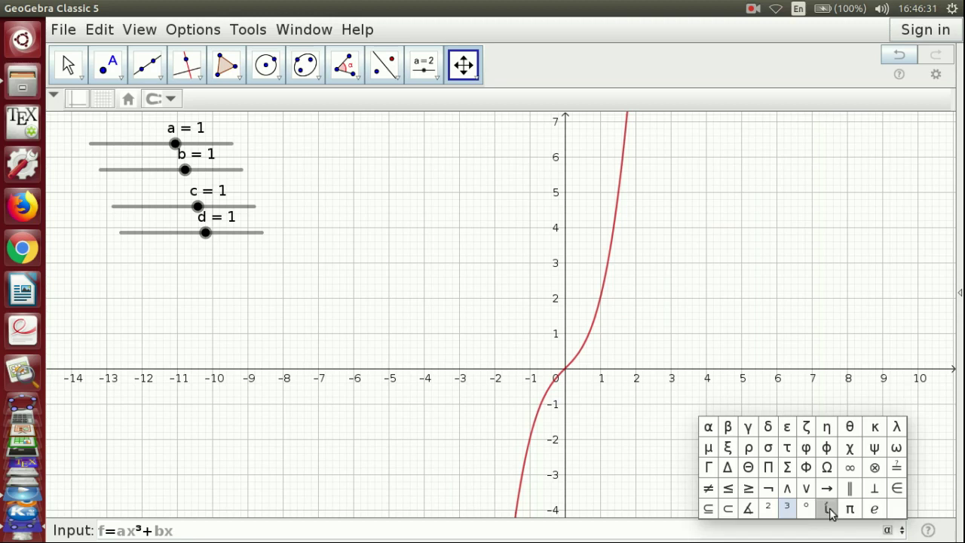
pyautogui.click(769, 506)
pyautogui.write('+')
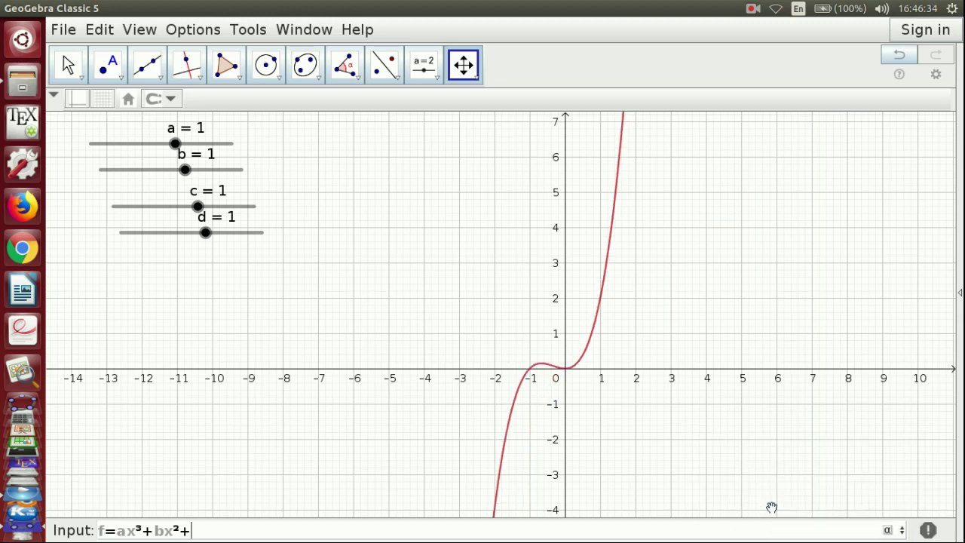
pyautogui.write('cx')
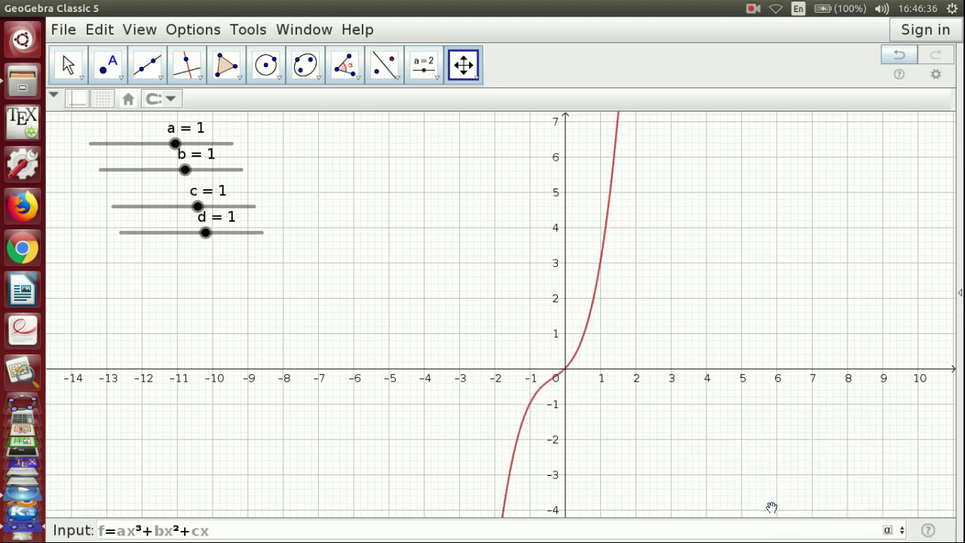
pyautogui.write('+d')
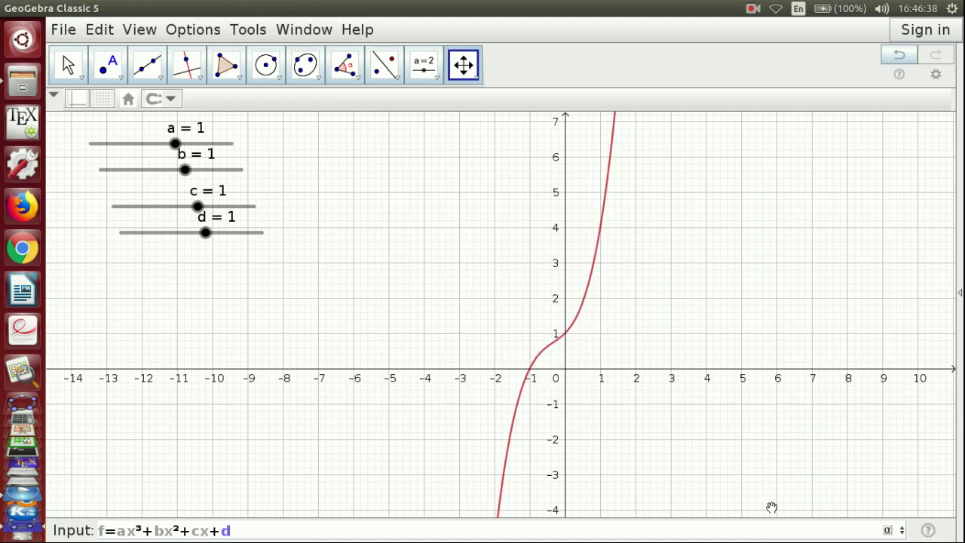
pyautogui.press('Return')
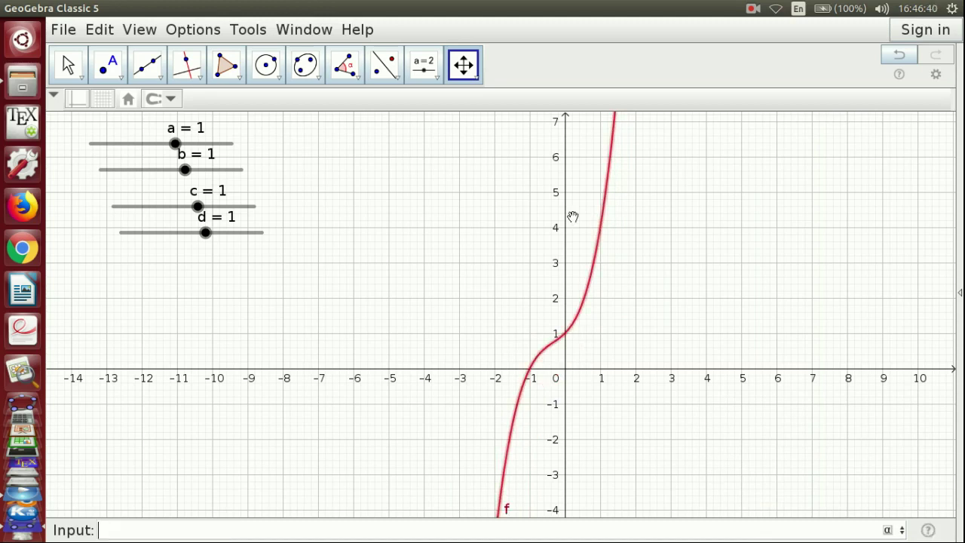
# Step: Show the Algebra view and set the sliders to a = 0.7, b = 1.8, c = -0.5 and d = -0.8
pyautogui.click(141, 32)
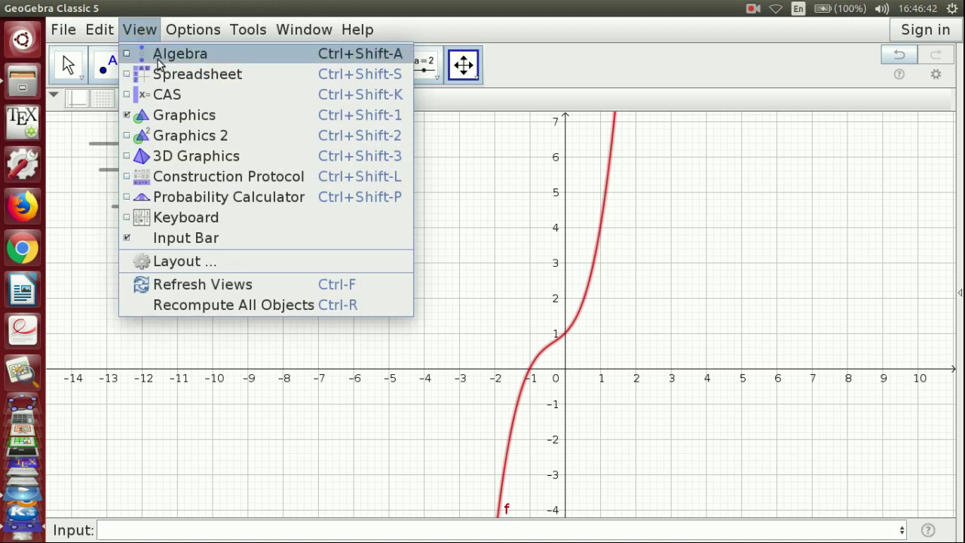
pyautogui.click(166, 54)
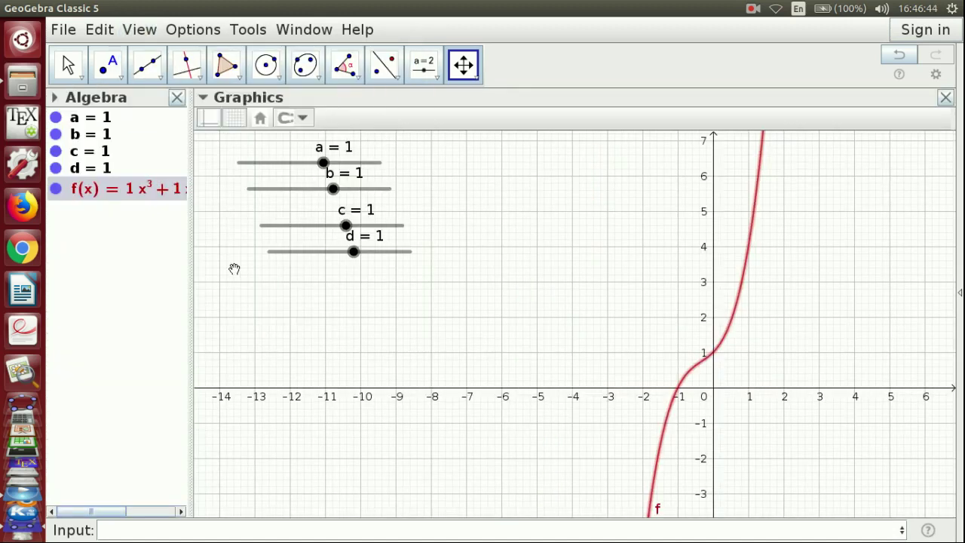
pyautogui.click(68, 65)
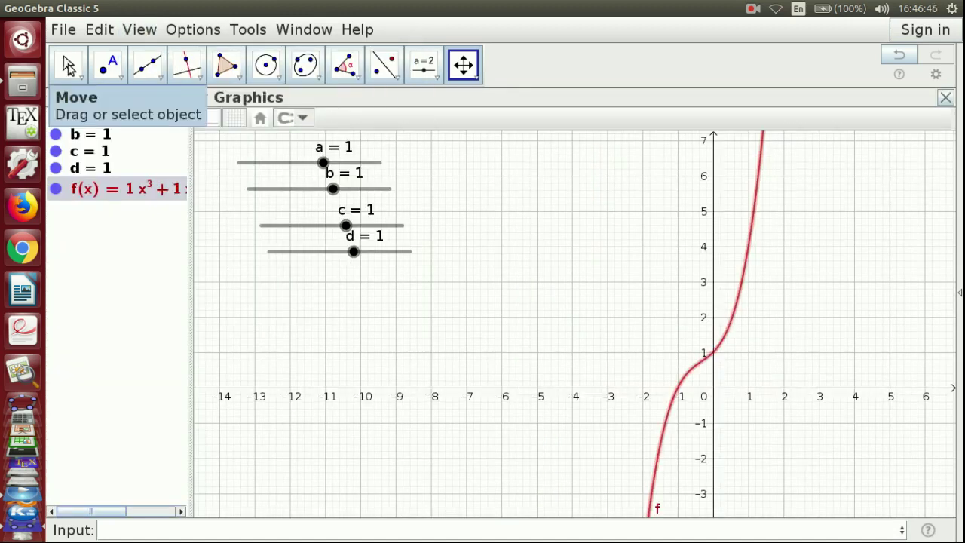
pyautogui.moveTo(323, 164)
pyautogui.mouseDown()
pyautogui.moveTo(360, 166)
pyautogui.moveTo(297, 164)
pyautogui.moveTo(318, 163)
pyautogui.mouseUp()
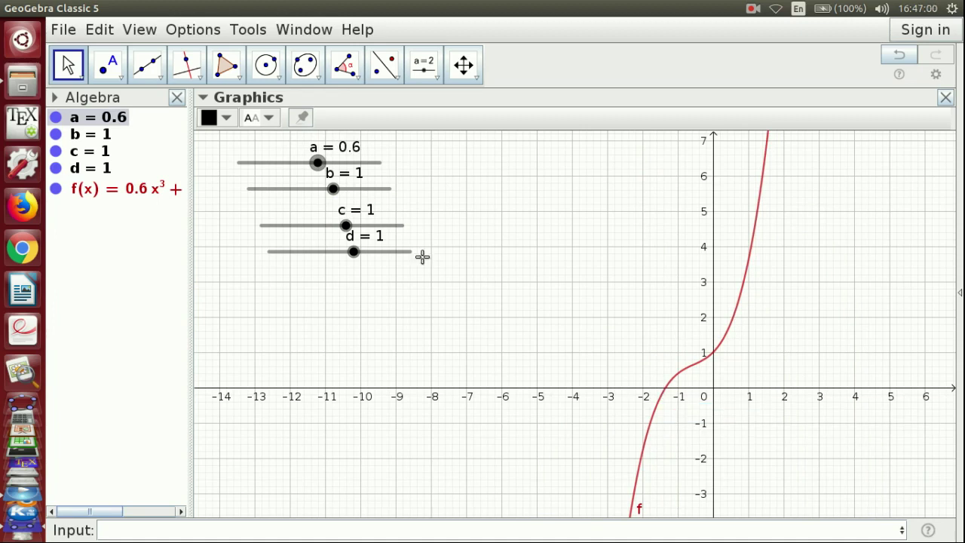
pyautogui.moveTo(334, 188); pyautogui.dragTo(353, 189)
pyautogui.moveTo(344, 224)
pyautogui.mouseDown()
pyautogui.moveTo(330, 223)
pyautogui.moveTo(367, 224)
pyautogui.moveTo(340, 224)
pyautogui.mouseUp()
pyautogui.moveTo(355, 258); pyautogui.dragTo(330, 229)
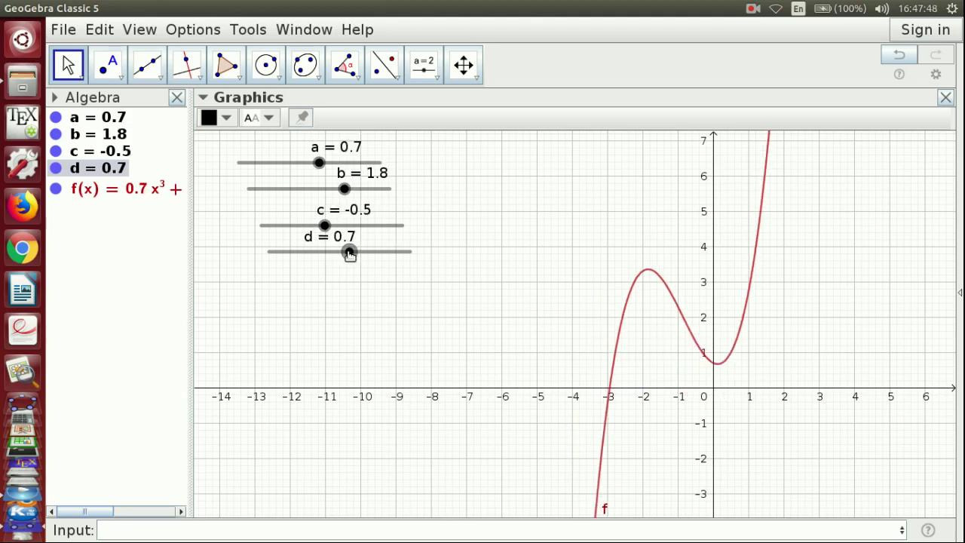
pyautogui.moveTo(347, 252); pyautogui.dragTo(329, 252)
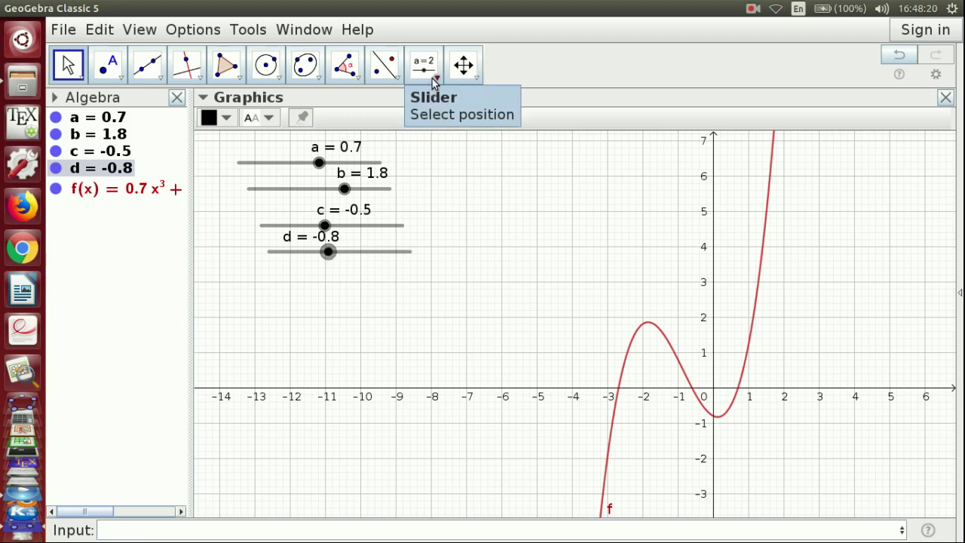
pyautogui.click(751, 10)
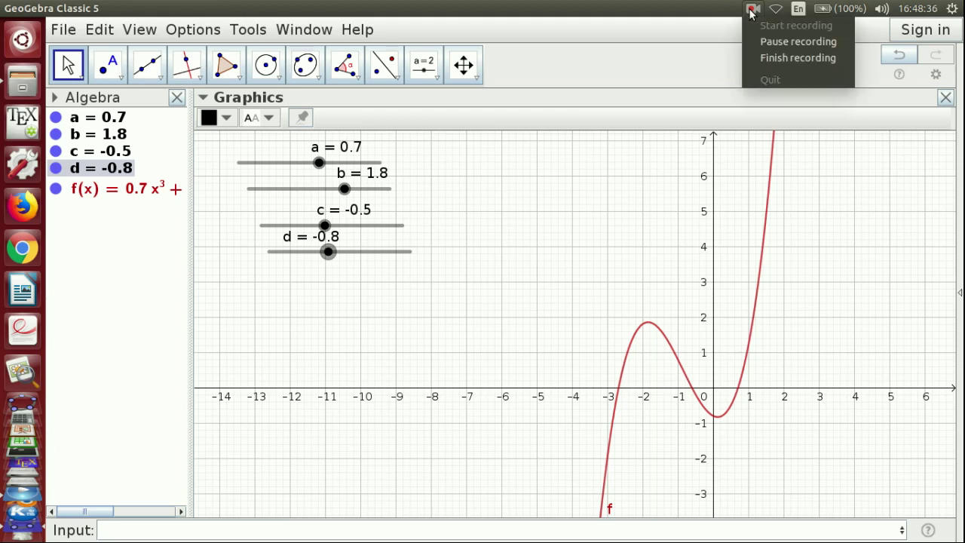
pyautogui.click(772, 57)
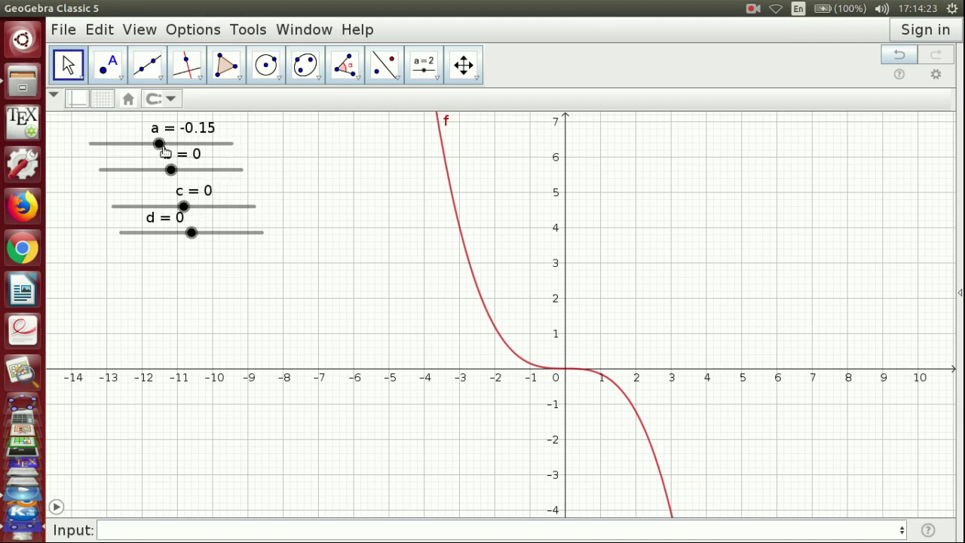
# Step: Try slider a at -0.55, set slider b to 0.1, and bring slider a to exactly 0
pyautogui.moveTo(160, 145)
pyautogui.mouseDown()
pyautogui.moveTo(125, 144)
pyautogui.moveTo(208, 144)
pyautogui.moveTo(153, 143)
pyautogui.mouseUp()
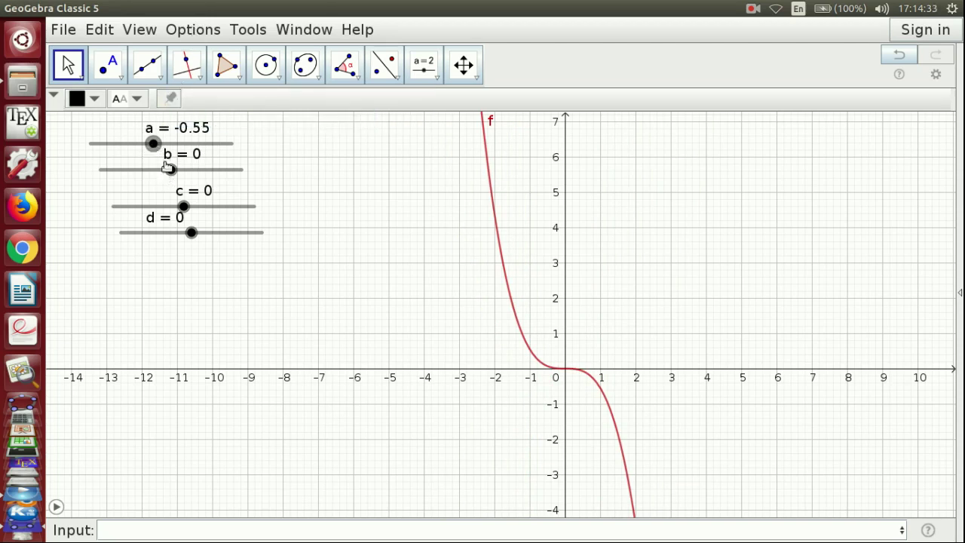
pyautogui.moveTo(171, 169); pyautogui.dragTo(161, 146)
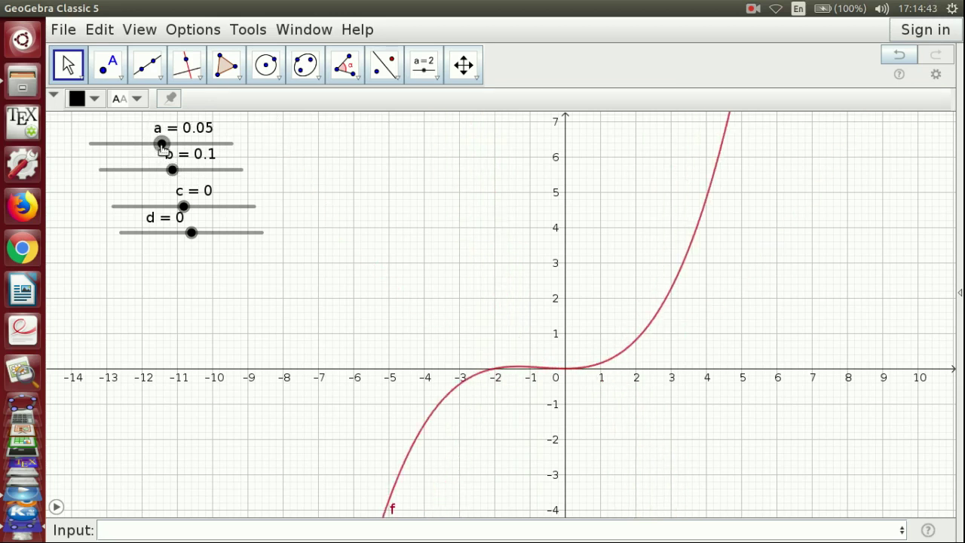
pyautogui.press('Left')
pyautogui.press('Left')
pyautogui.press('Left')
pyautogui.press('Left')
pyautogui.press('Left')
pyautogui.press('Left')
pyautogui.press('Left')
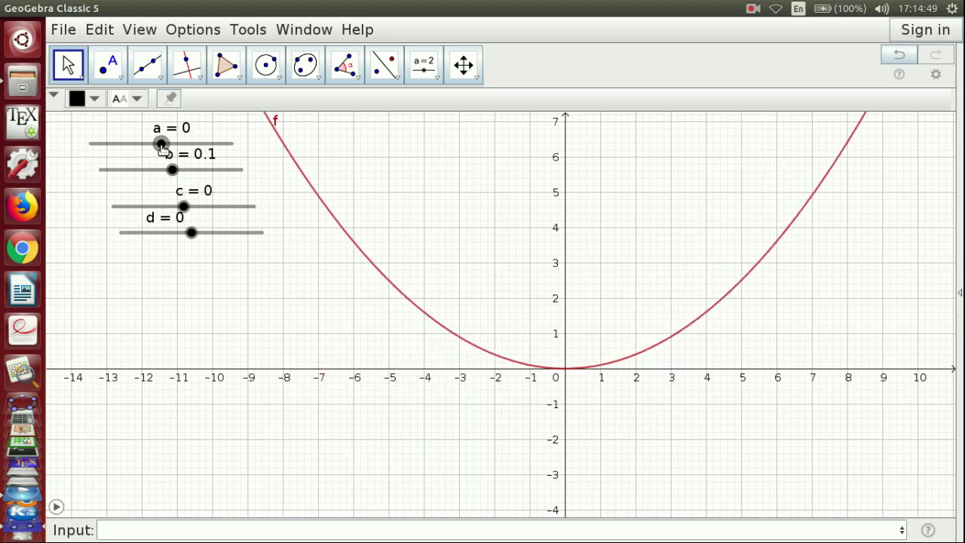
# Step: Set slider b to 0.2 and slider c to 0.5
pyautogui.click(173, 169)
pyautogui.moveTo(173, 169)
pyautogui.mouseDown()
pyautogui.moveTo(159, 170)
pyautogui.moveTo(175, 171)
pyautogui.mouseUp()
pyautogui.moveTo(184, 208); pyautogui.dragTo(191, 207)
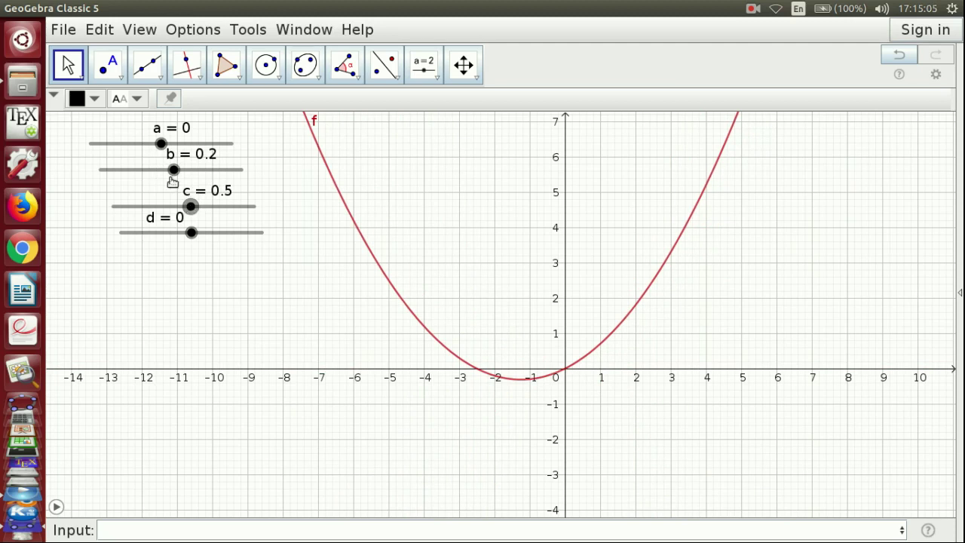
# Step: Lower slider b in small increments through 0.1 and 0.05 to 0
pyautogui.moveTo(176, 173); pyautogui.dragTo(176, 171)
pyautogui.press('Right')
pyautogui.press('Right')
pyautogui.press('Right')
pyautogui.press('Right')
pyautogui.press('Right')
pyautogui.press('Right')
pyautogui.moveTo(175, 171); pyautogui.dragTo(173, 170)
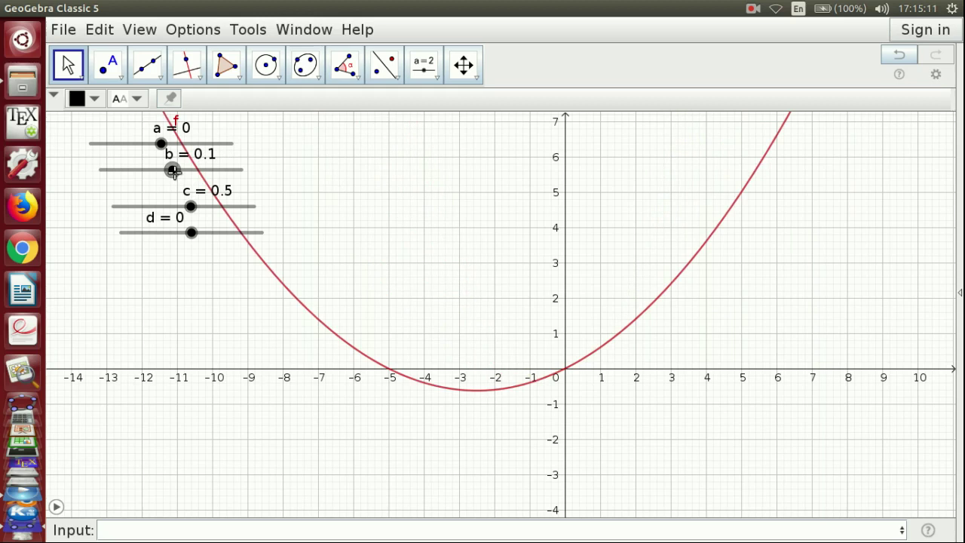
pyautogui.press('Left')
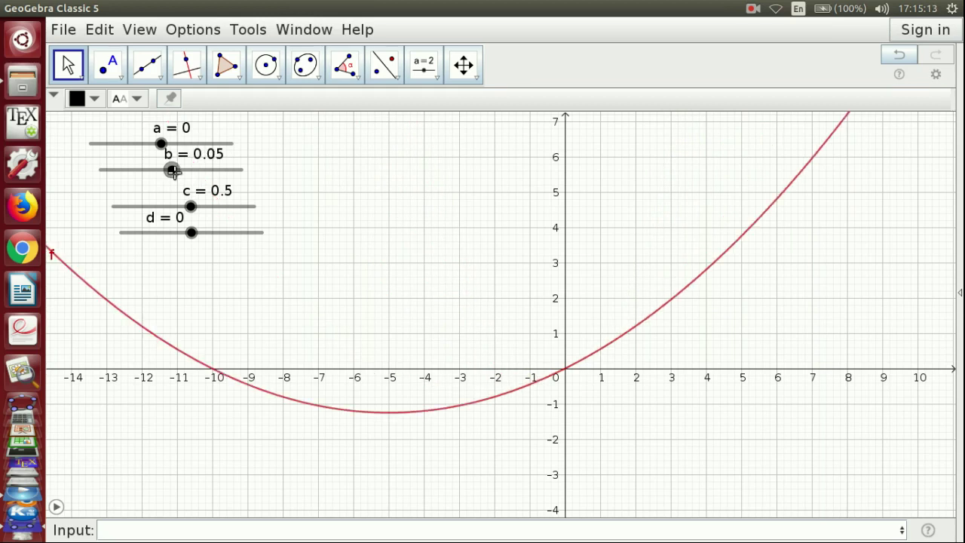
pyautogui.press('Left')
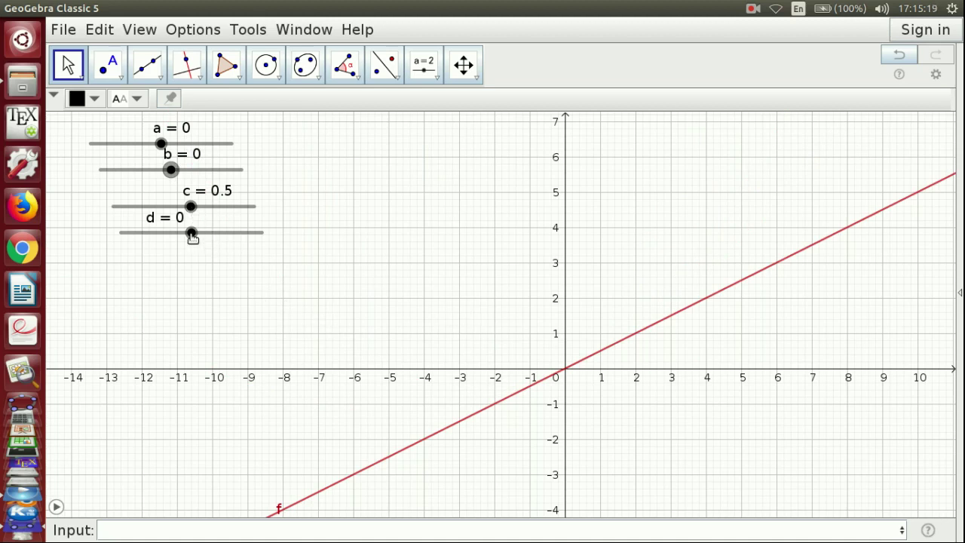
# Step: Raise slider c to 0.8 to steepen the line
pyautogui.click(193, 209)
pyautogui.press('Right')
pyautogui.moveTo(193, 209); pyautogui.dragTo(193, 237)
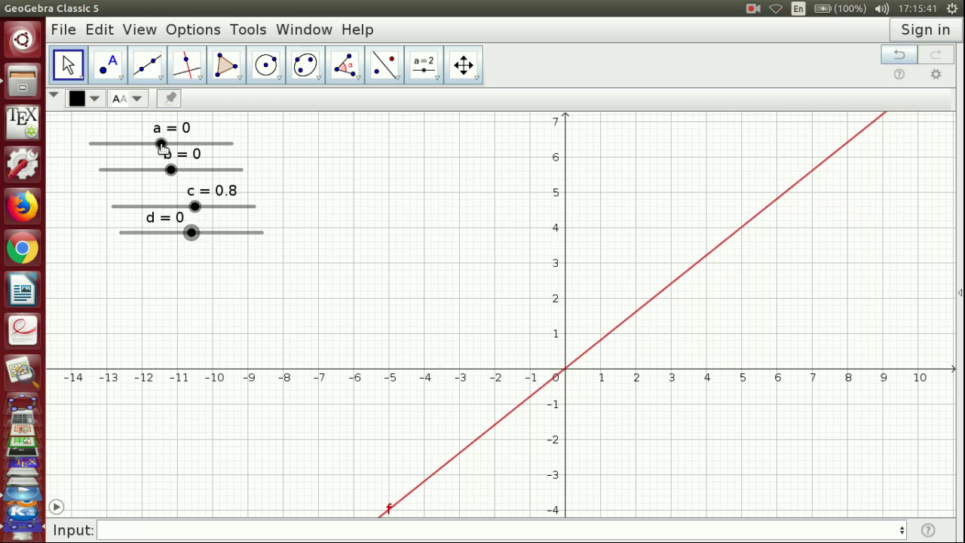
# Step: Set slider a to -0.15 and slider c to 0.9, and try slider b at -0.1 before returning it to 0
pyautogui.moveTo(161, 144); pyautogui.dragTo(159, 144)
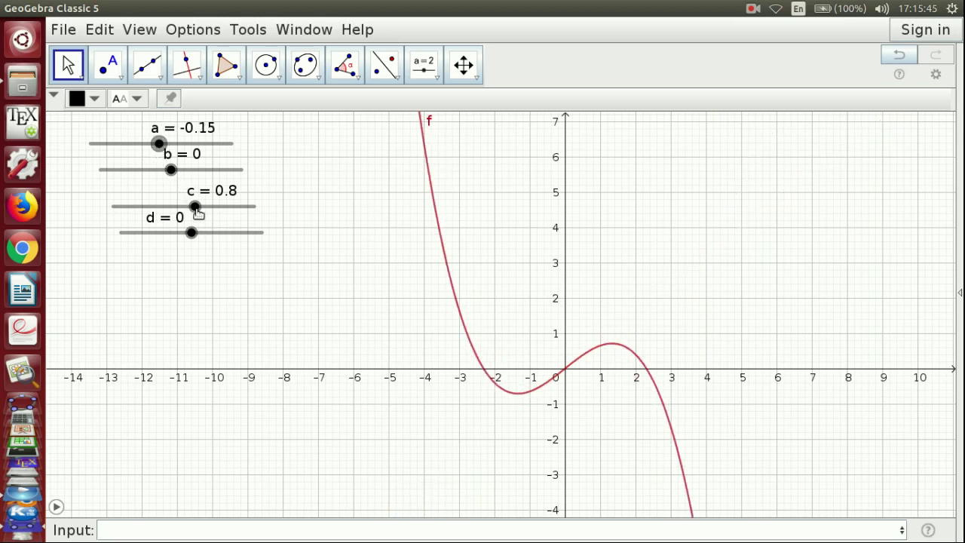
pyautogui.moveTo(195, 208); pyautogui.dragTo(196, 208)
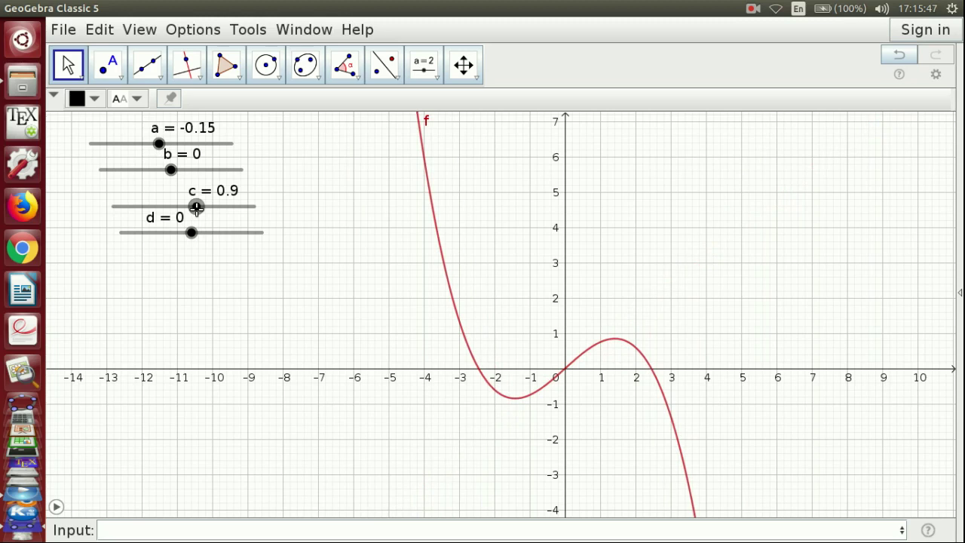
pyautogui.moveTo(171, 171); pyautogui.dragTo(169, 172)
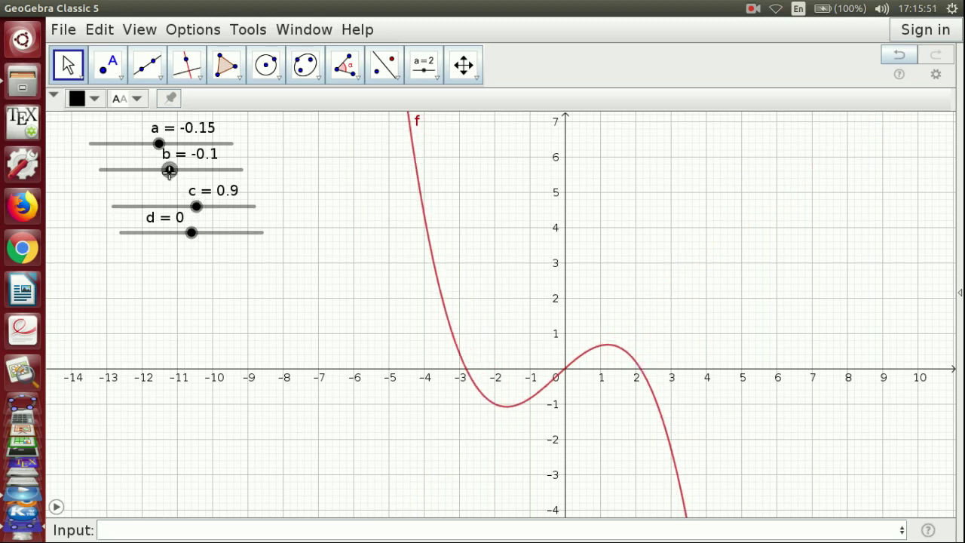
pyautogui.moveTo(169, 171); pyautogui.dragTo(170, 171)
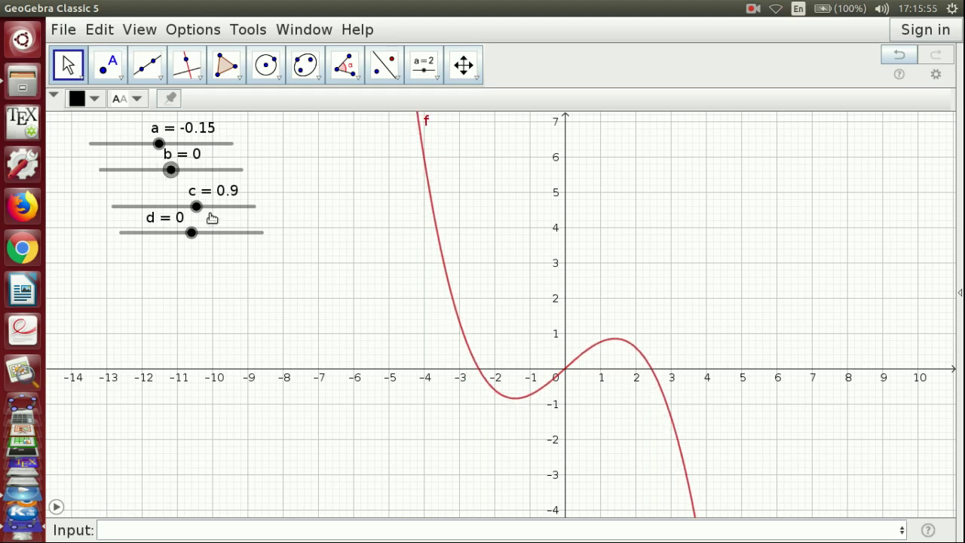
# Step: Lower slider c in small increments to 0
pyautogui.moveTo(196, 207); pyautogui.dragTo(194, 207)
pyautogui.press('Left')
pyautogui.press('Left')
pyautogui.press('Left')
pyautogui.press('Left')
pyautogui.press('Left')
pyautogui.press('Left')
pyautogui.press('Left')
pyautogui.press('Left')
pyautogui.press('Left')
pyautogui.press('Left')
pyautogui.press('Left')
pyautogui.press('Left')
pyautogui.press('Left')
pyautogui.press('Left')
pyautogui.press('Left')
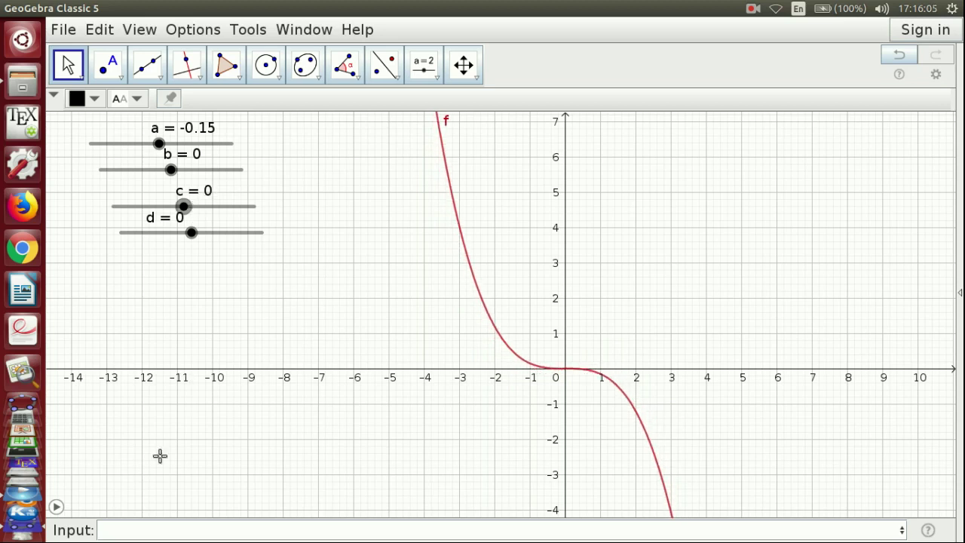
pyautogui.click(127, 526)
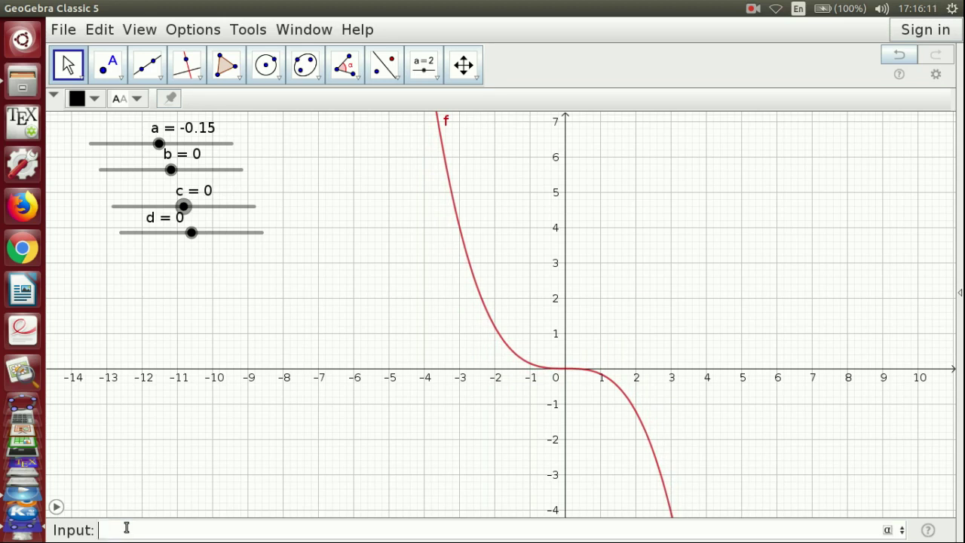
pyautogui.write('bx')
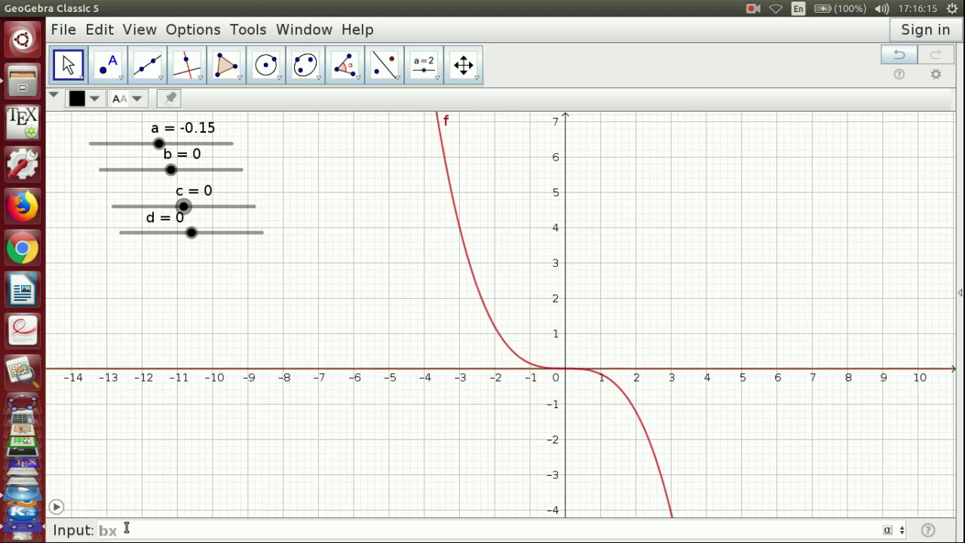
pyautogui.write('^2+cx+')
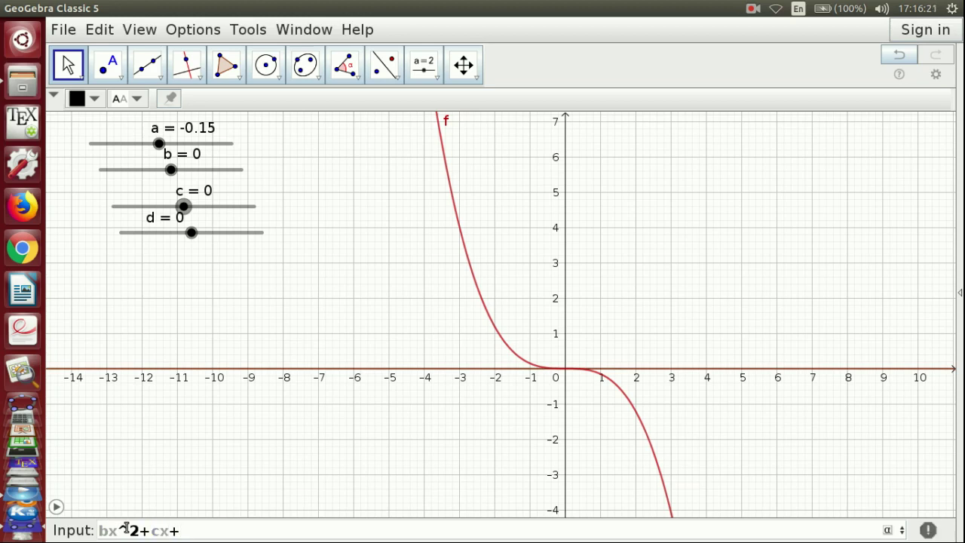
pyautogui.write('d')
pyautogui.moveTo(191, 530); pyautogui.dragTo(102, 532)
pyautogui.press('BackSpace')
pyautogui.write('d')
pyautogui.press('BackSpace')
# Step: Plot the quadratic function ax^2+bx+c using the existing sliders a, b and c
pyautogui.write('ax^')
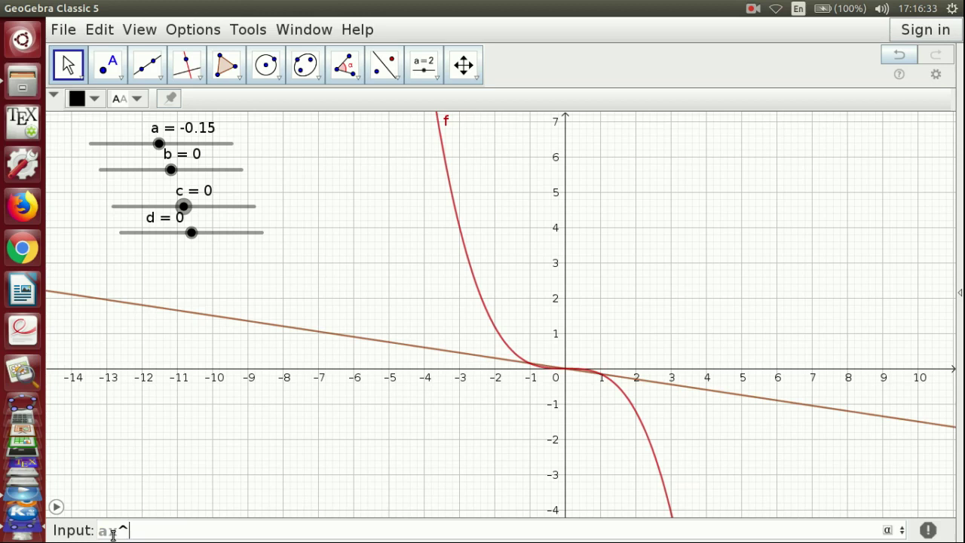
pyautogui.write('2+bx+c')
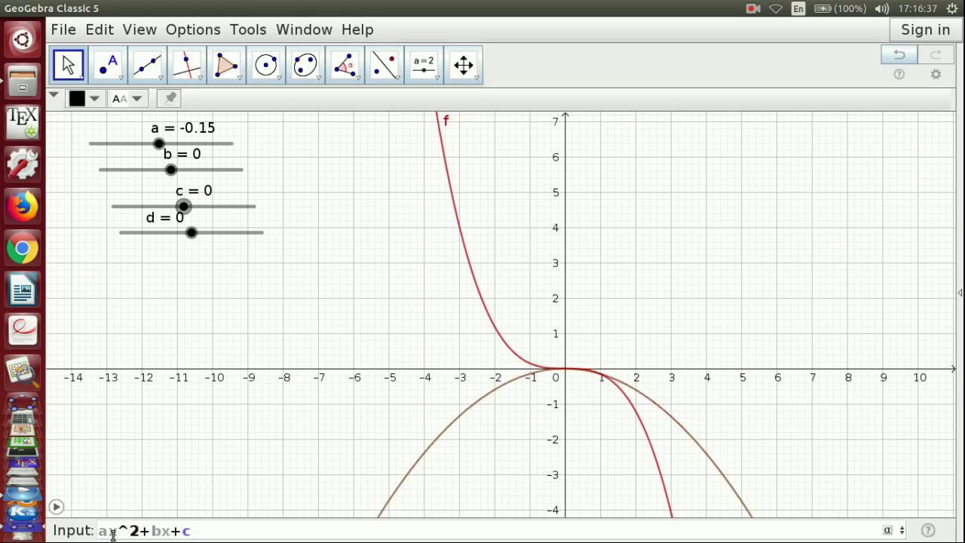
pyautogui.press('Return')
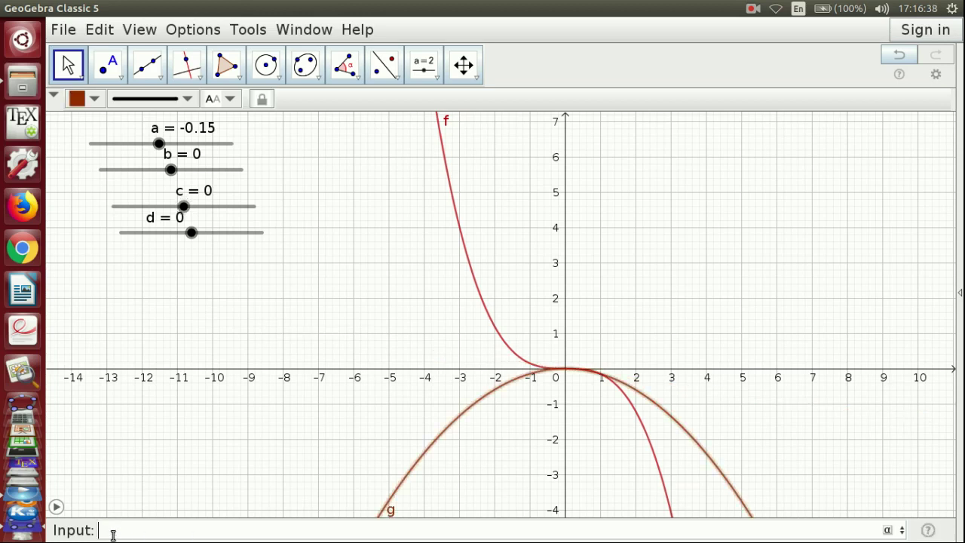
# Step: Recolour the quadratic curve g green (0, 153, 0) and set slider a to 0.15
pyautogui.rightClick(457, 423)
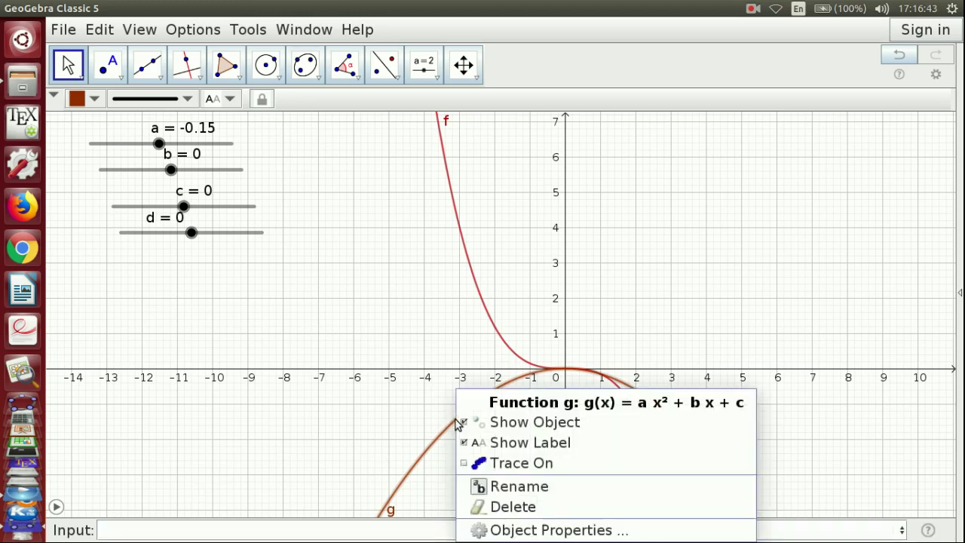
pyautogui.click(504, 528)
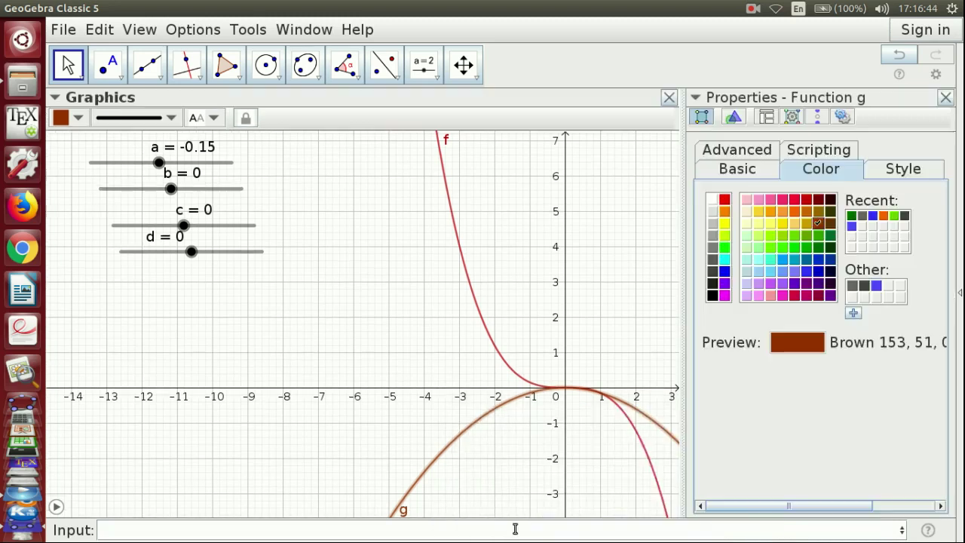
pyautogui.click(805, 247)
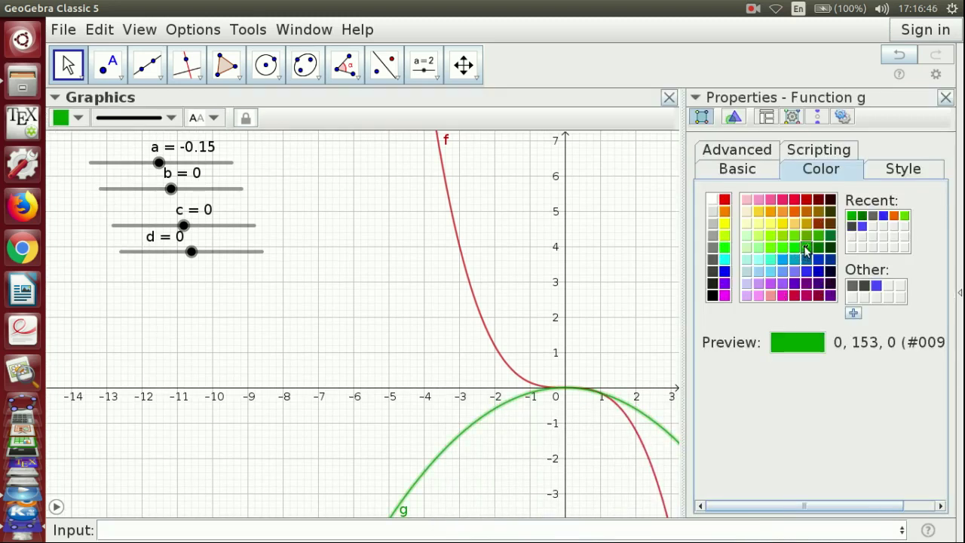
pyautogui.click(944, 98)
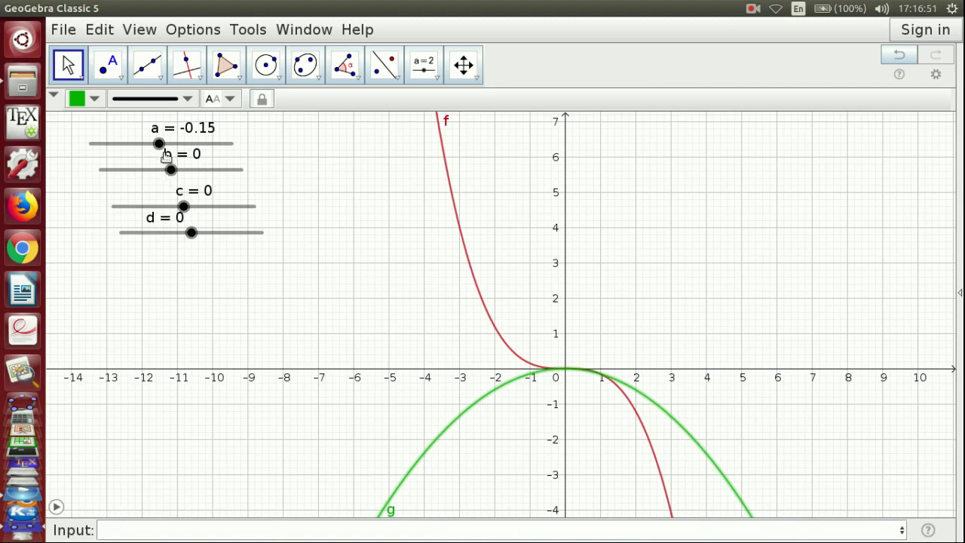
pyautogui.moveTo(159, 147); pyautogui.dragTo(162, 150)
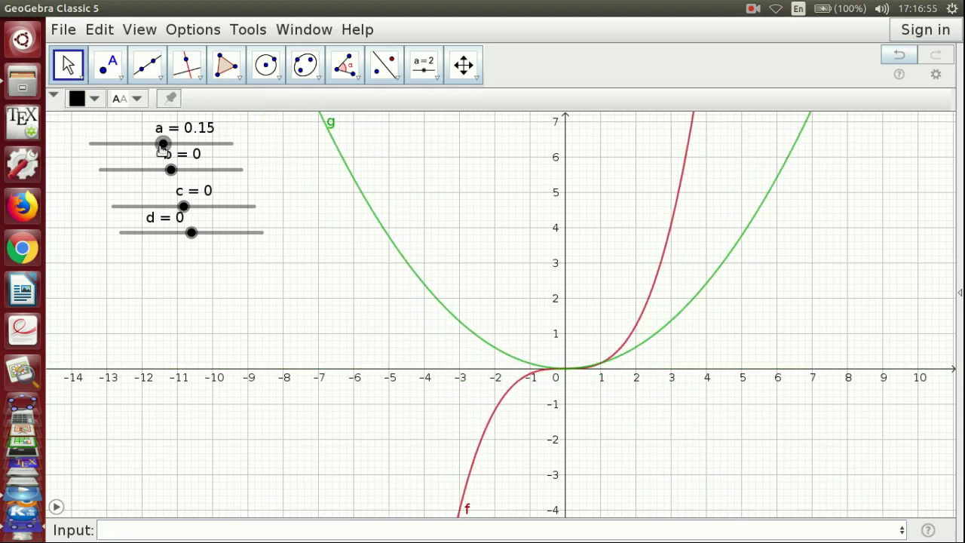
# Step: Plot the linear function ax+b using the existing sliders a and b
pyautogui.click(118, 532)
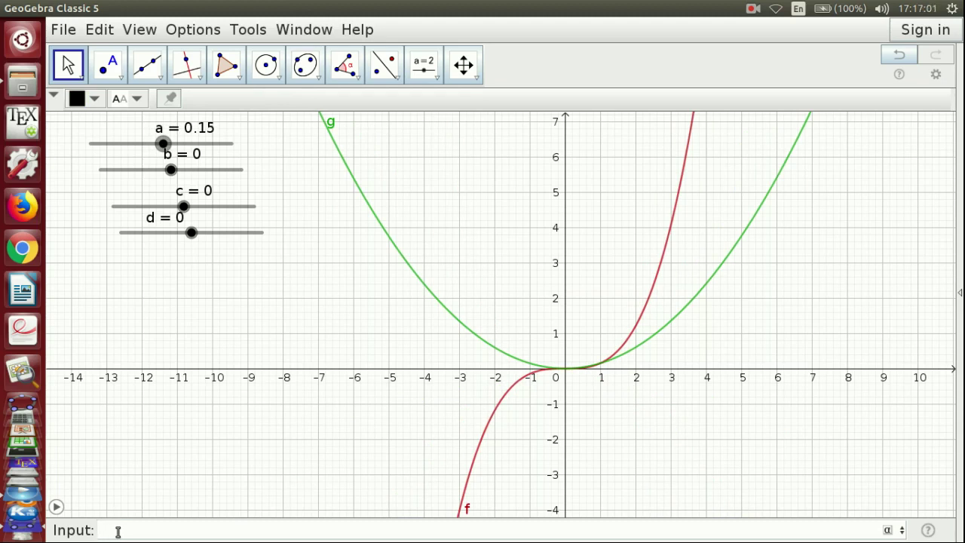
pyautogui.write('ax+b')
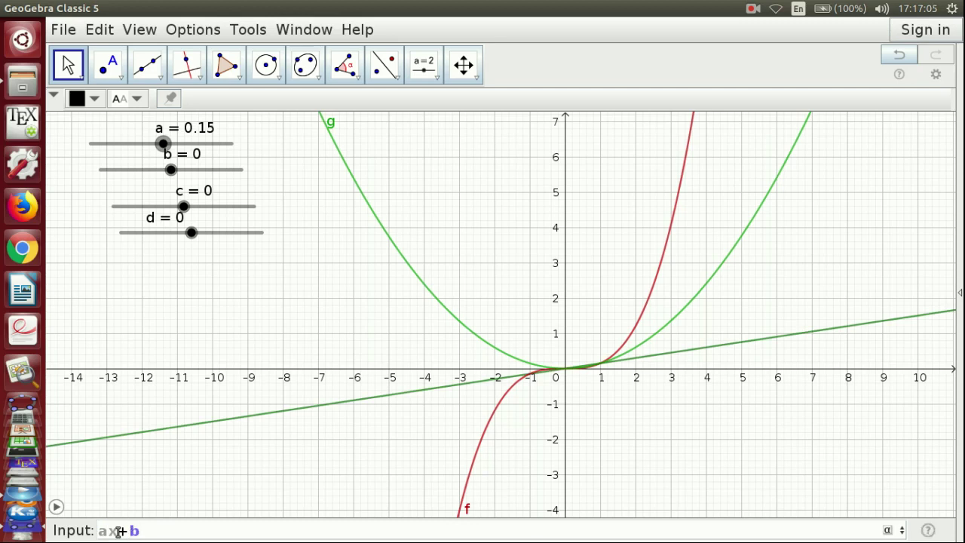
pyautogui.press('Return')
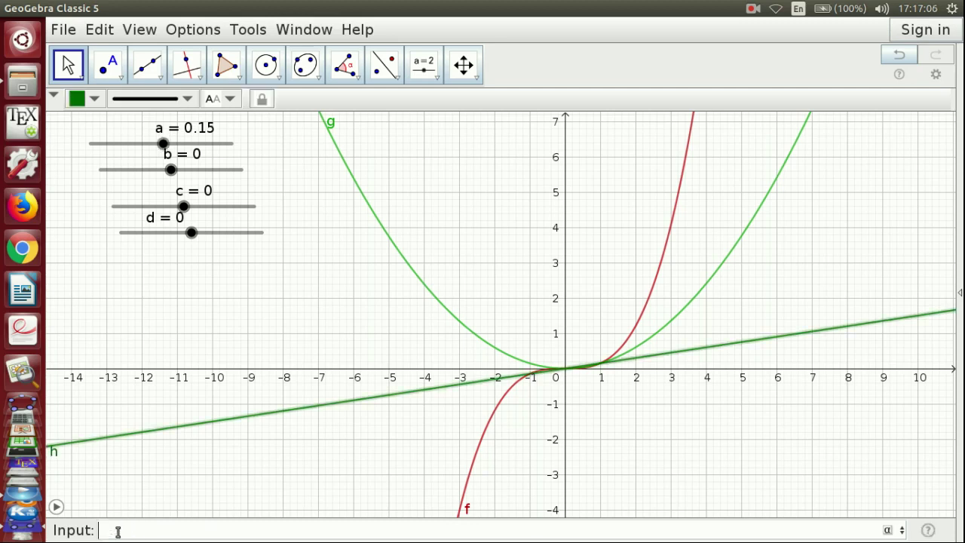
# Step: Recolour the line h blue (77, 77, 255) in its object properties and close them
pyautogui.rightClick(322, 410)
pyautogui.click(392, 530)
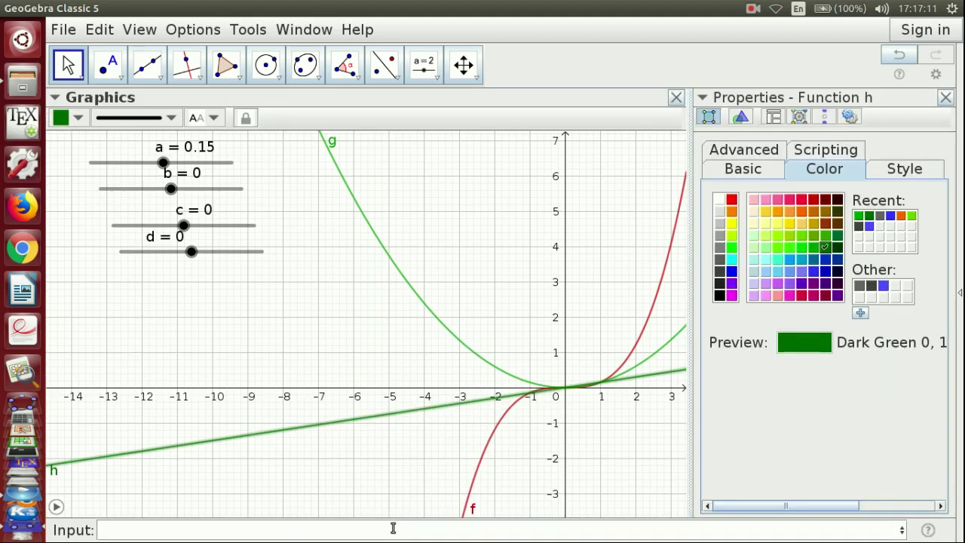
pyautogui.click(870, 228)
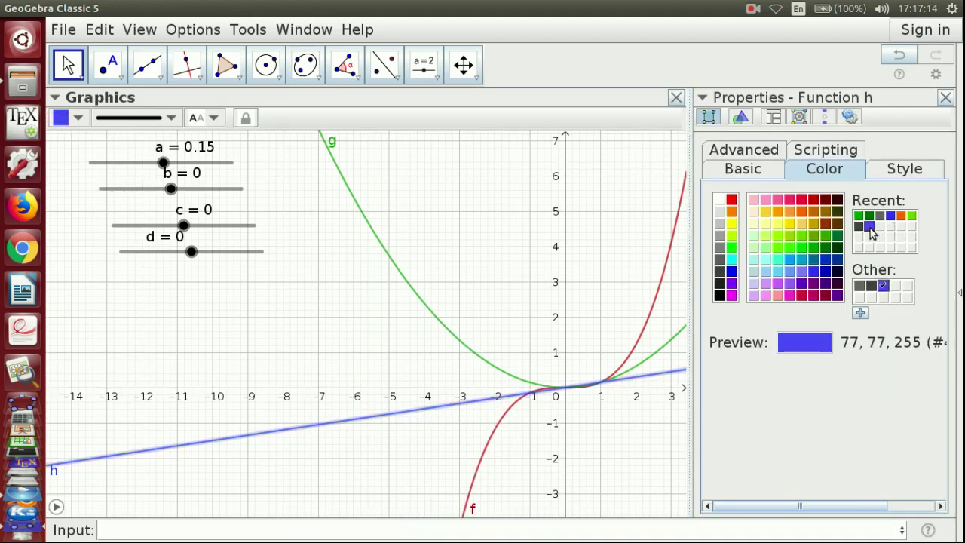
pyautogui.click(946, 98)
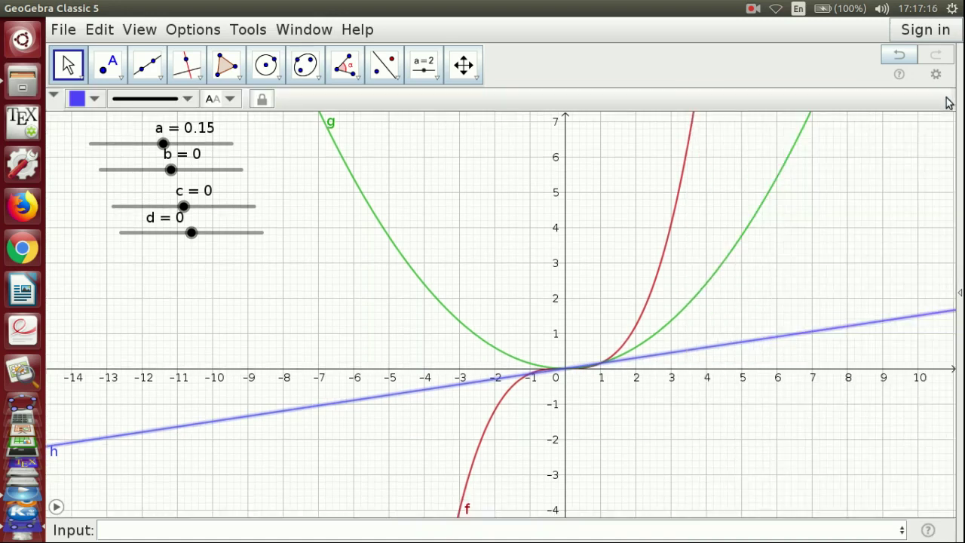
# Step: Turn on the trace for the cubic f, the quadratic g and the line h
pyautogui.rightClick(673, 227)
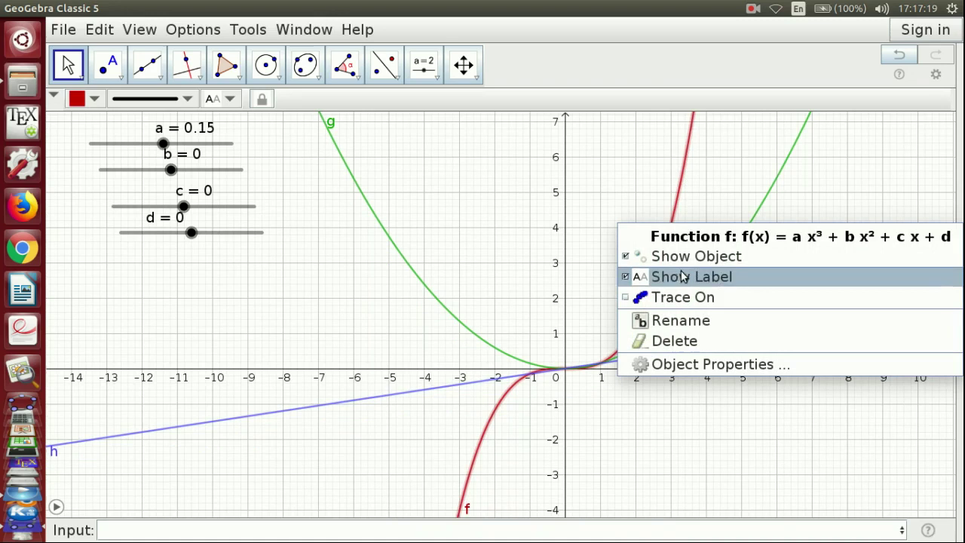
pyautogui.click(683, 296)
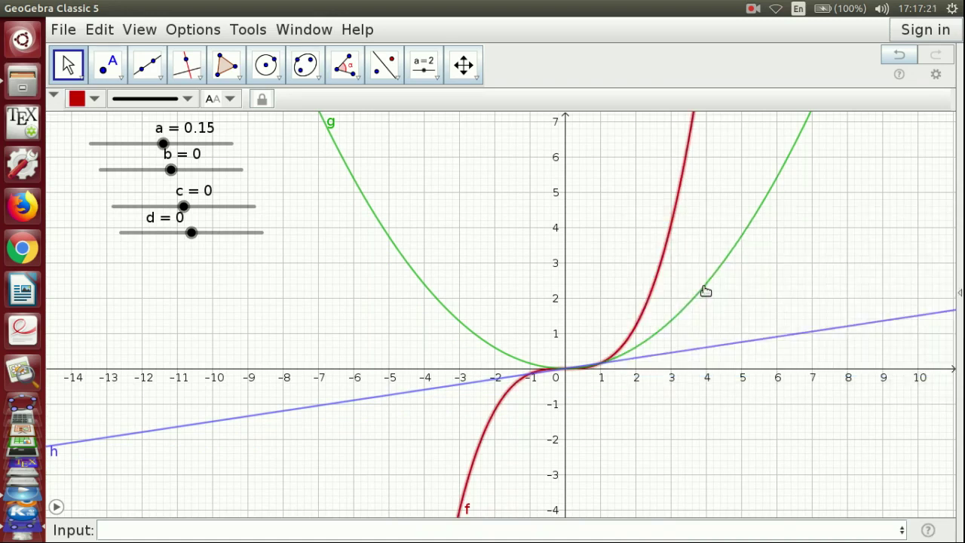
pyautogui.rightClick(704, 291)
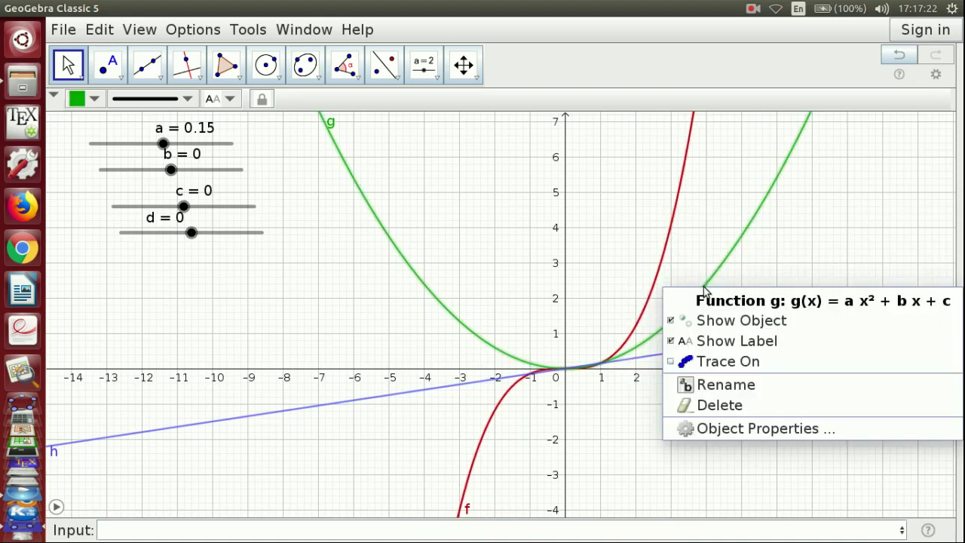
pyautogui.click(720, 361)
pyautogui.rightClick(725, 347)
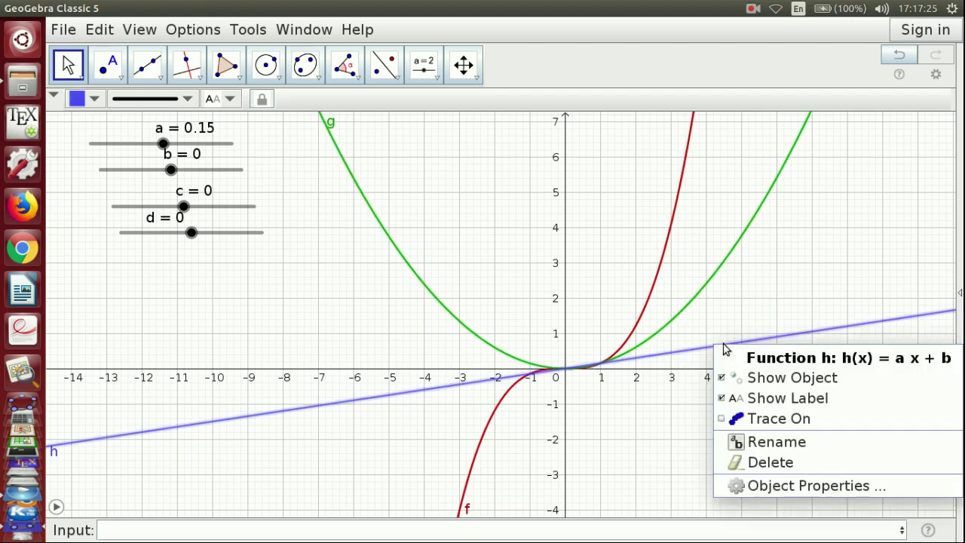
pyautogui.click(756, 420)
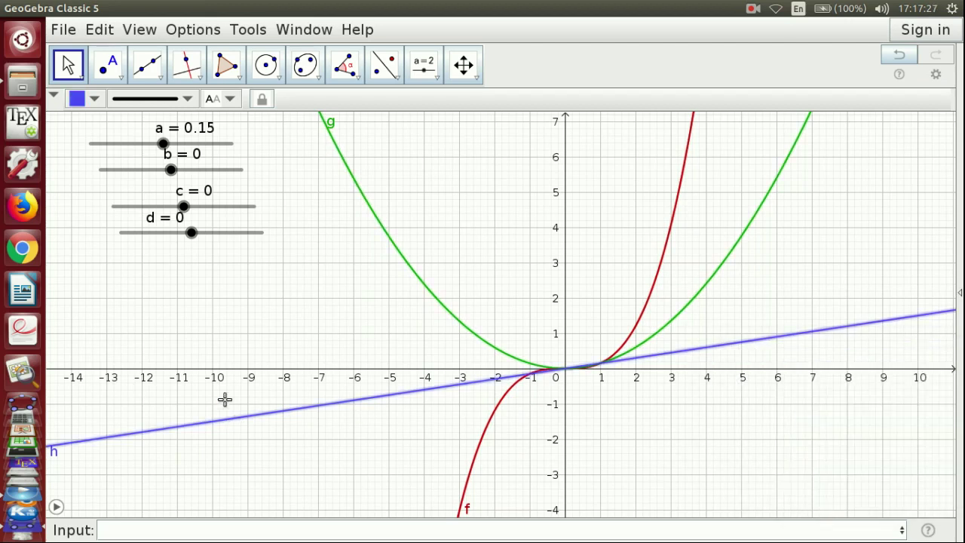
# Step: Start the animation of slider a so the three traced functions sweep across the graph
pyautogui.rightClick(163, 145)
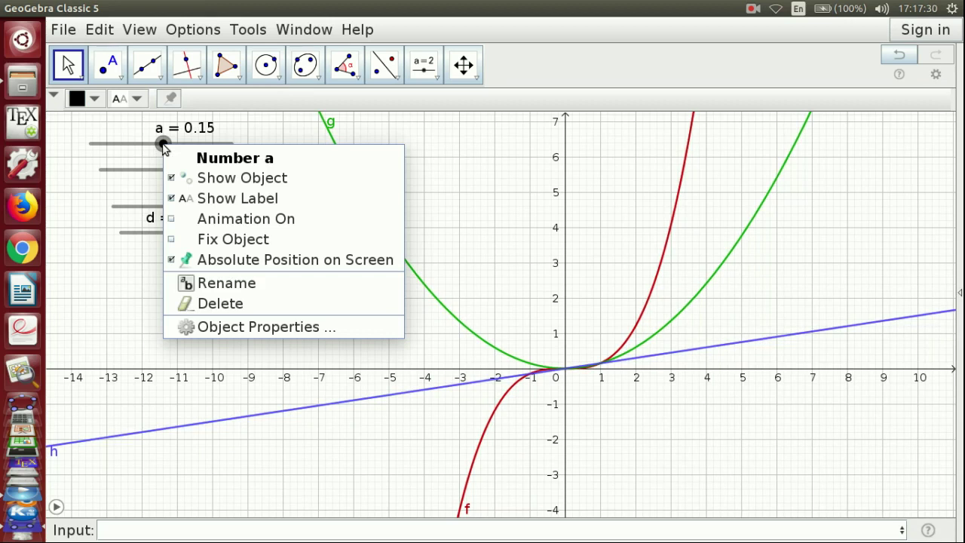
pyautogui.click(213, 219)
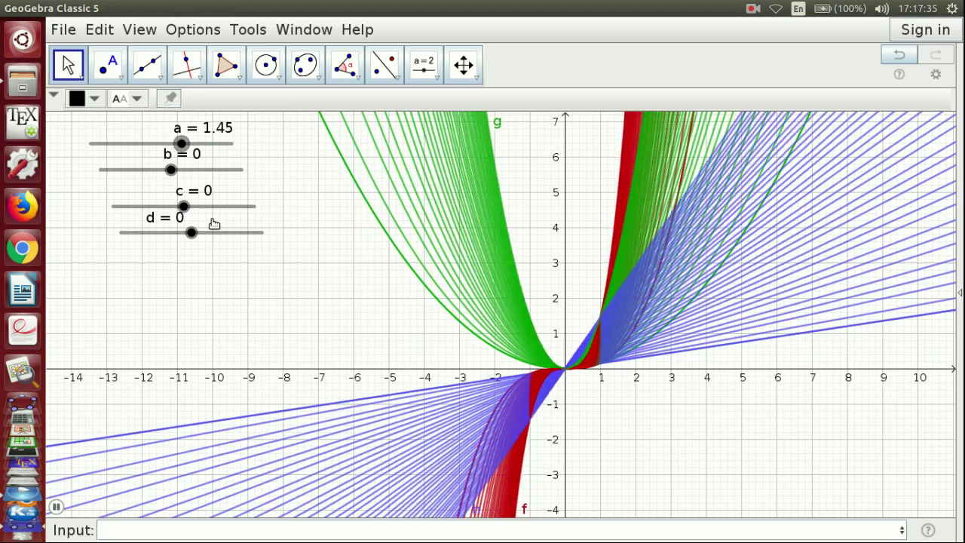